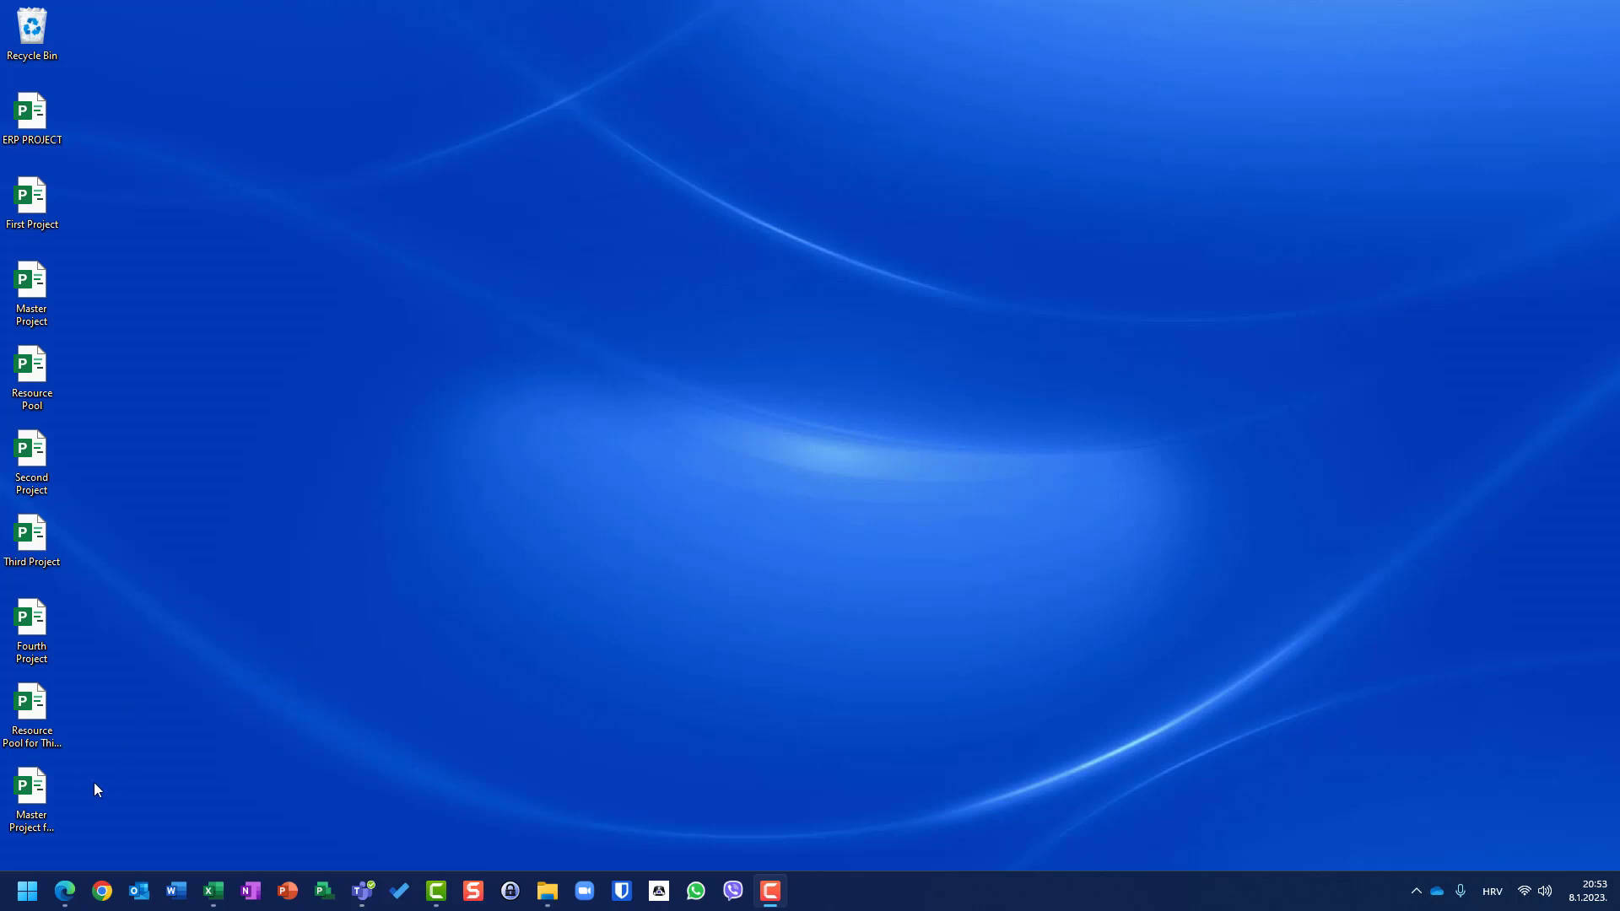
Step: Open First Project together with its resource pool and check which pool its Share Resources settings use
double_click(38, 213)
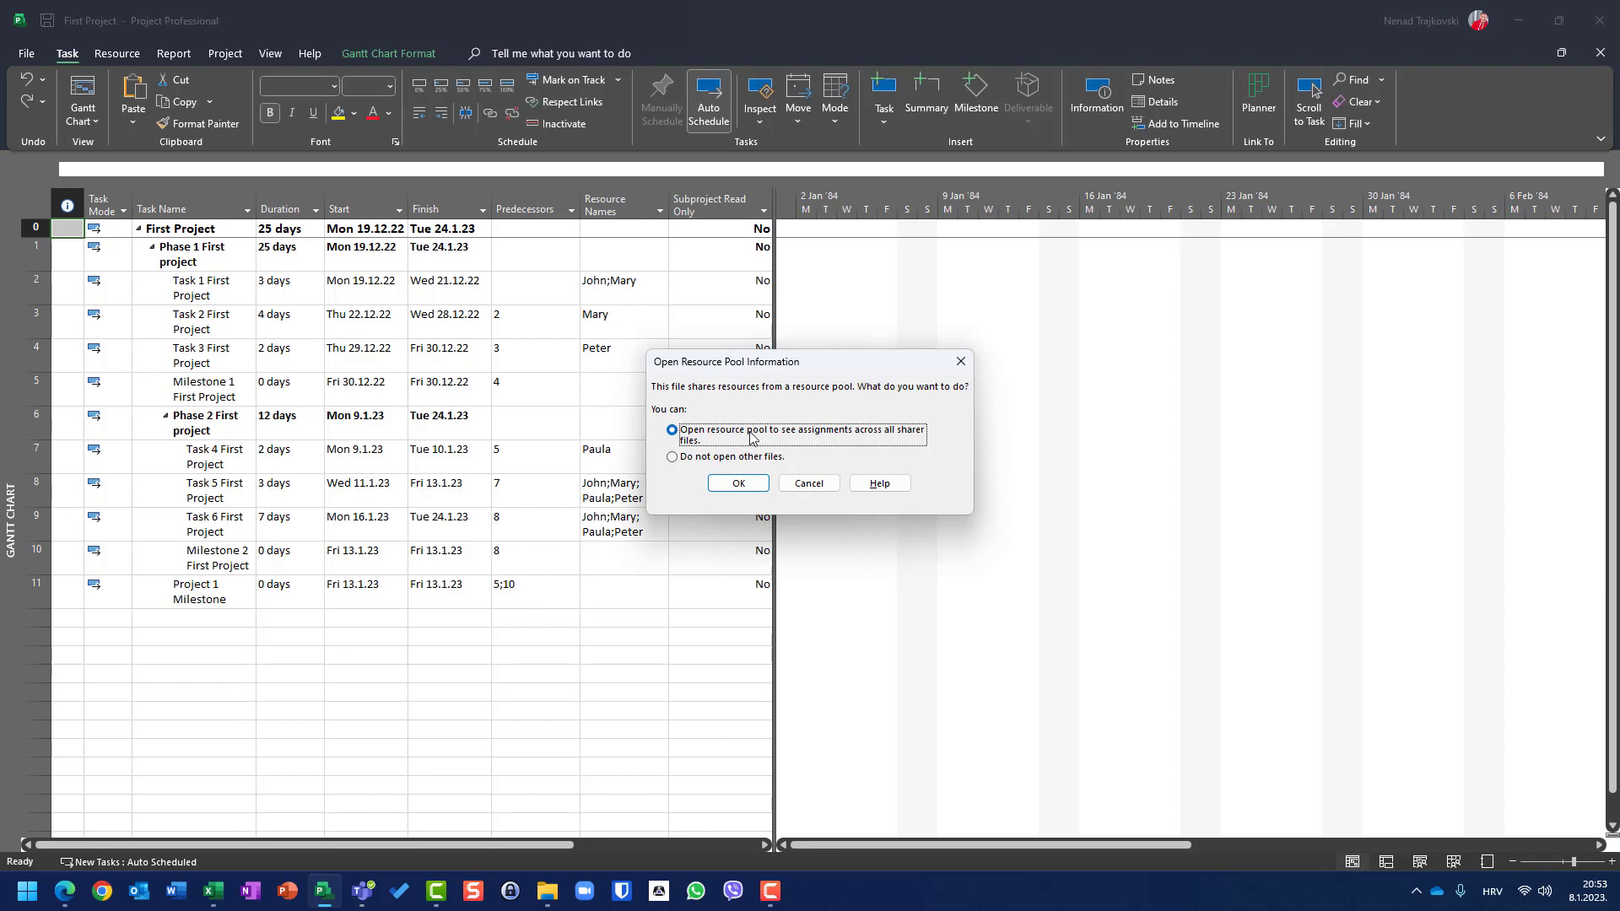
left_click(731, 483)
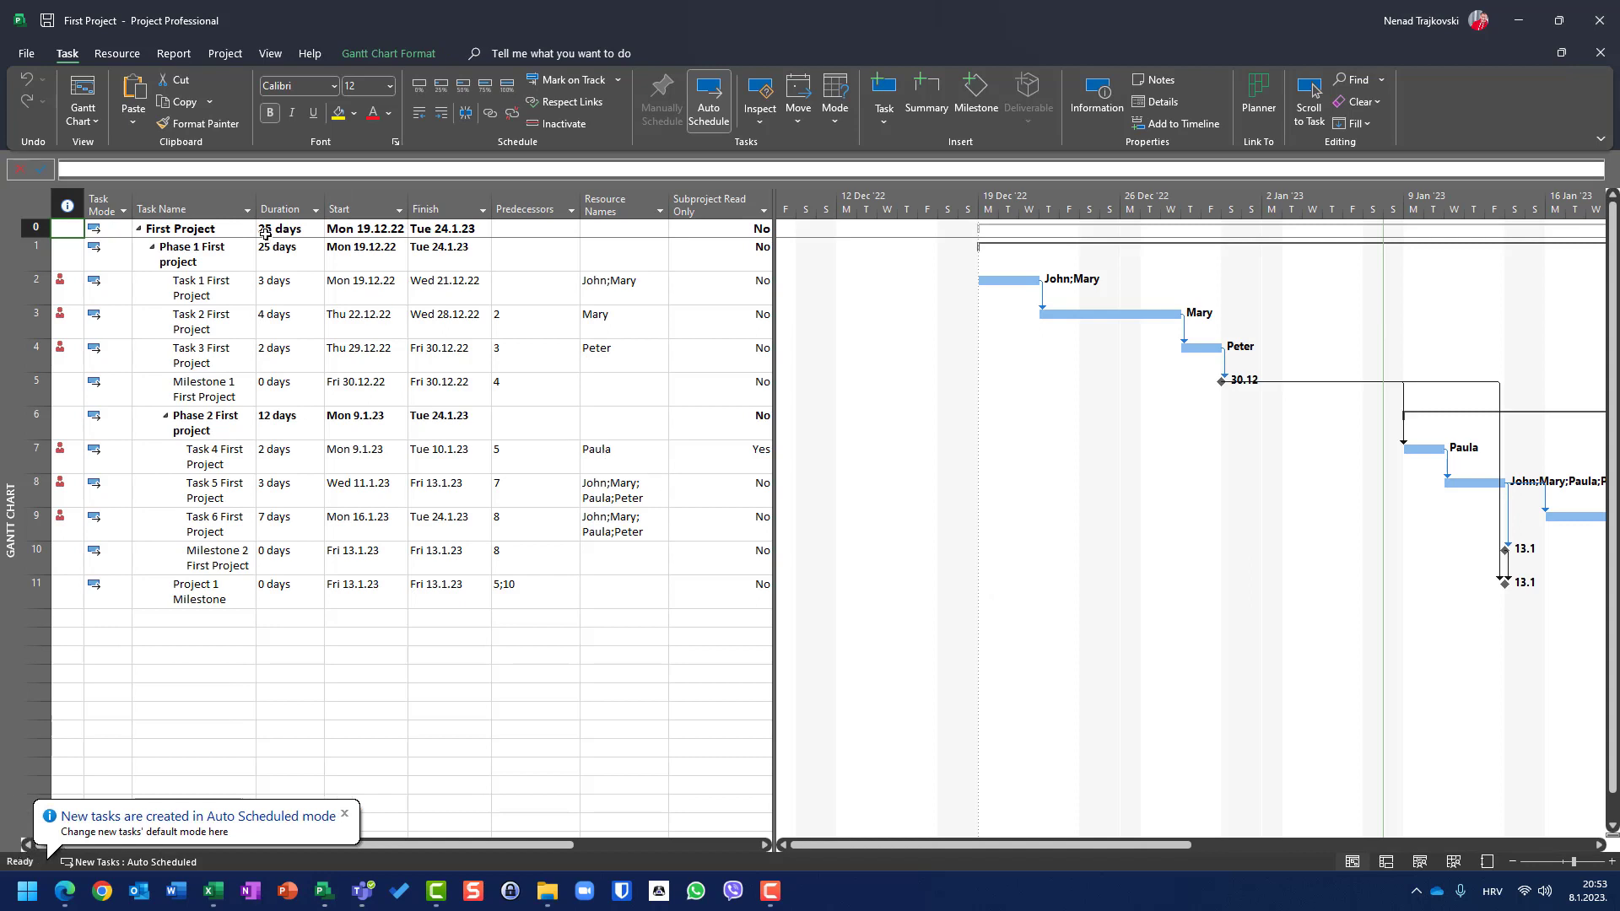
left_click(131, 58)
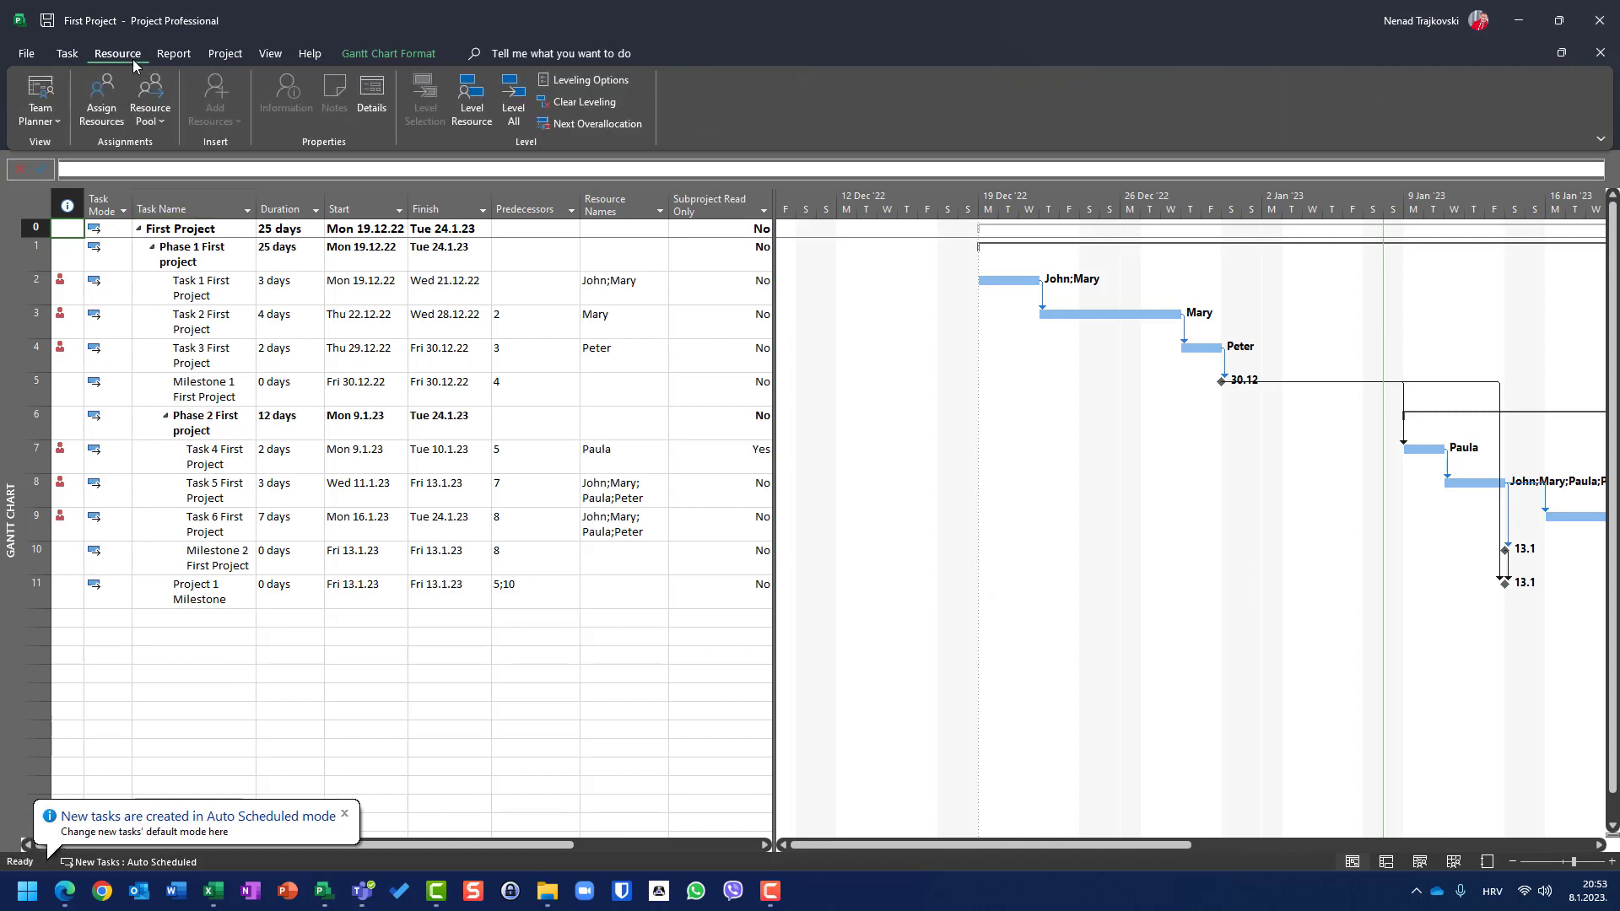
left_click(150, 106)
left_click(169, 150)
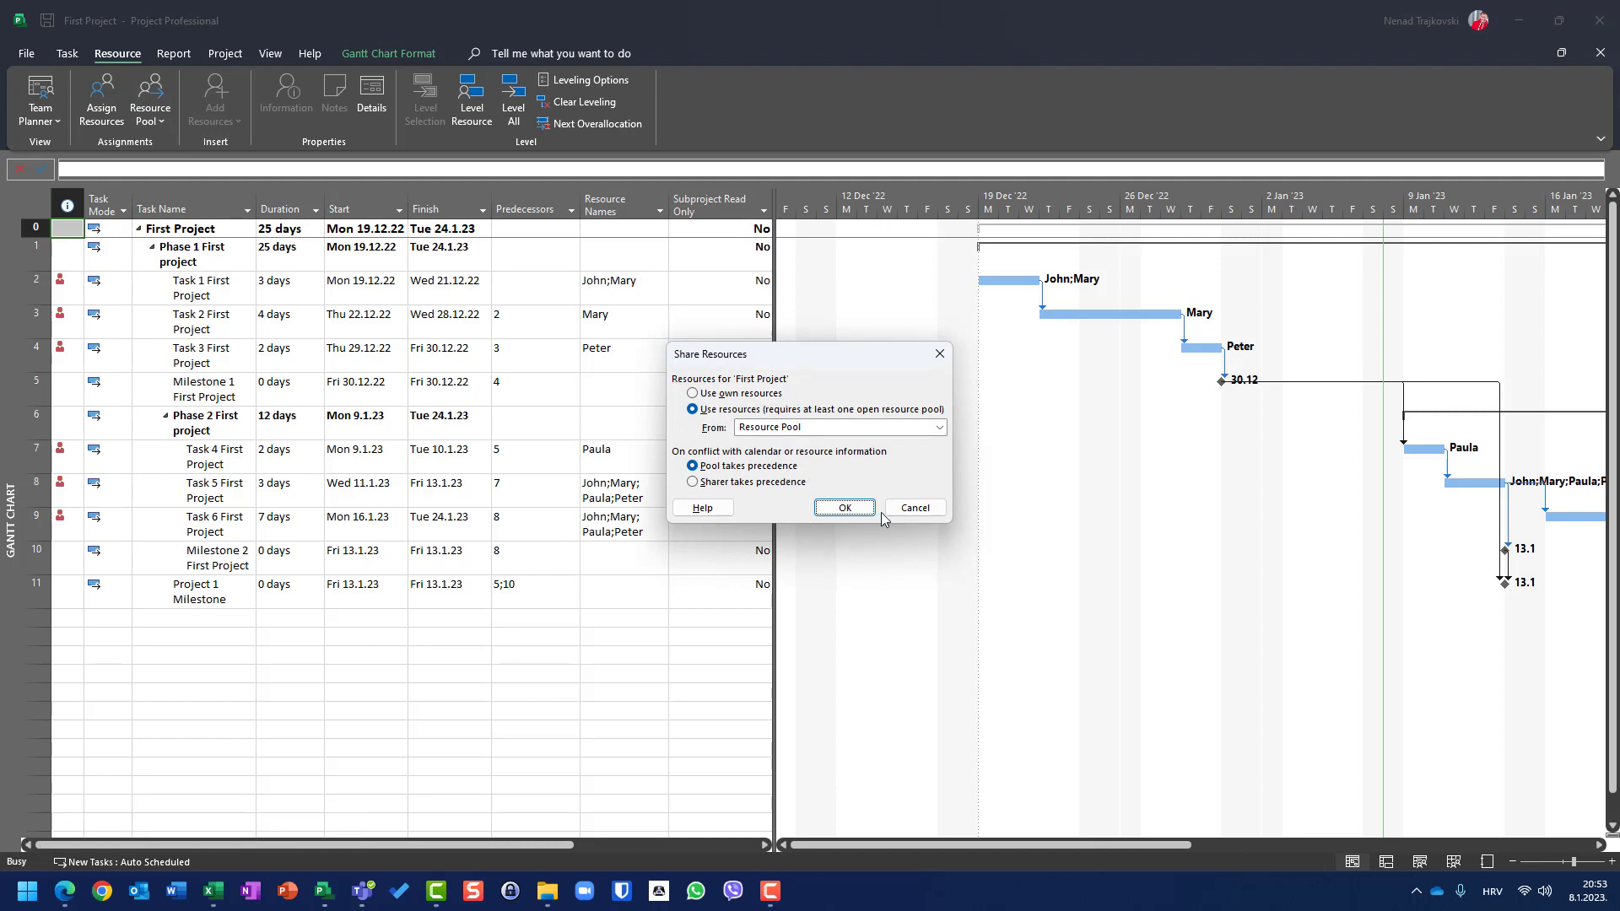
left_click(844, 508)
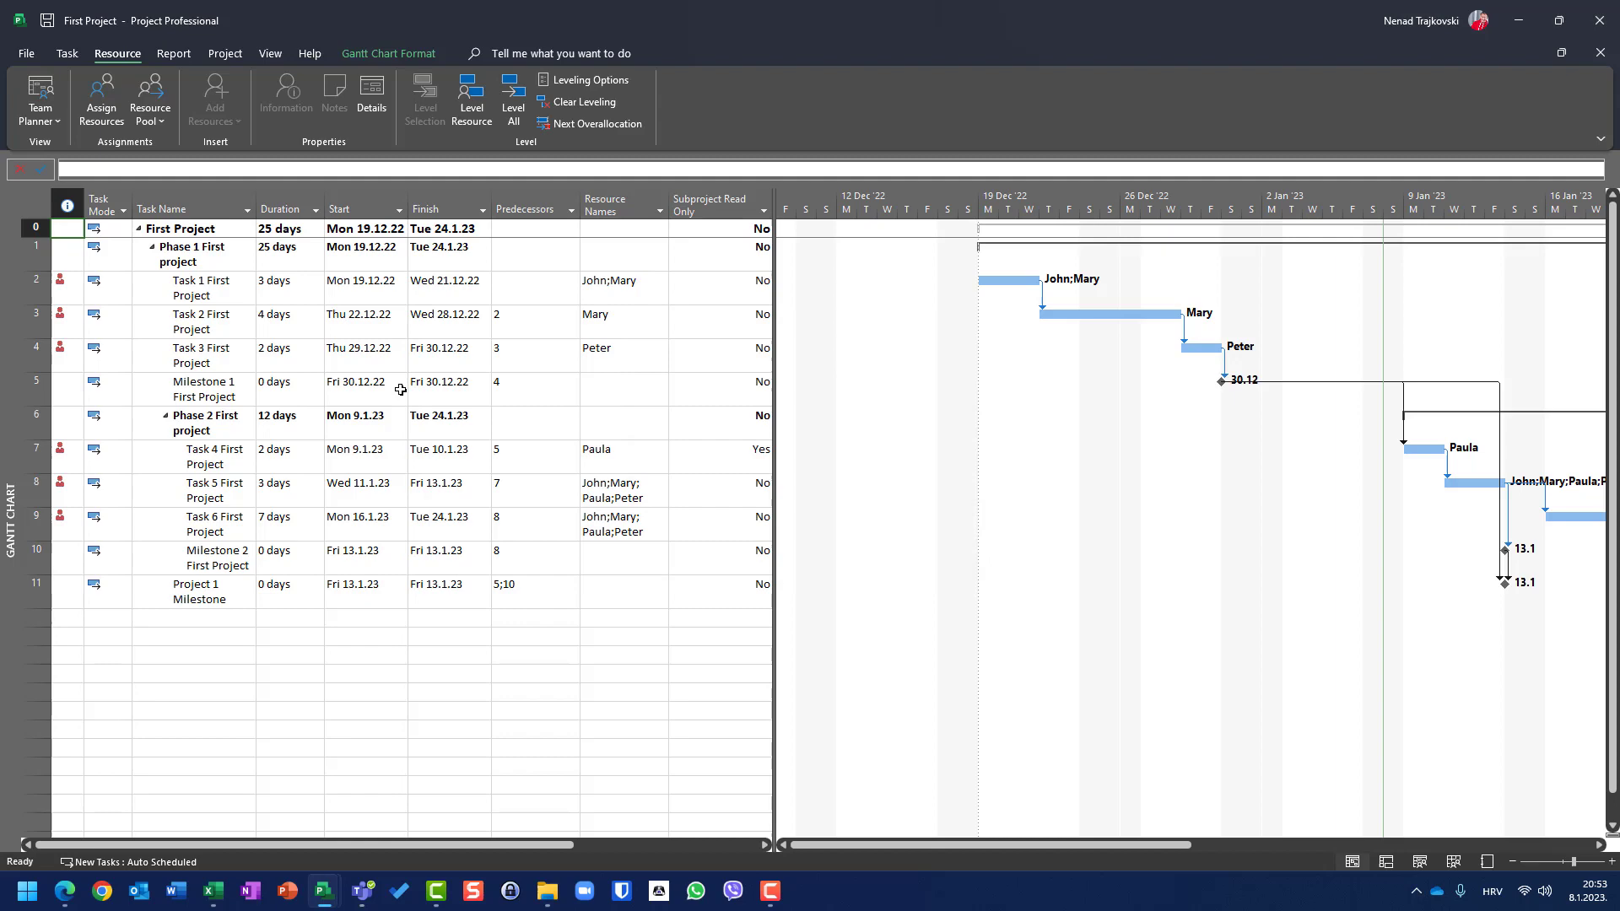
Step: Open Second Project from the recent files and check which pool its Share Resources settings use
key("alt+f")
key("o")
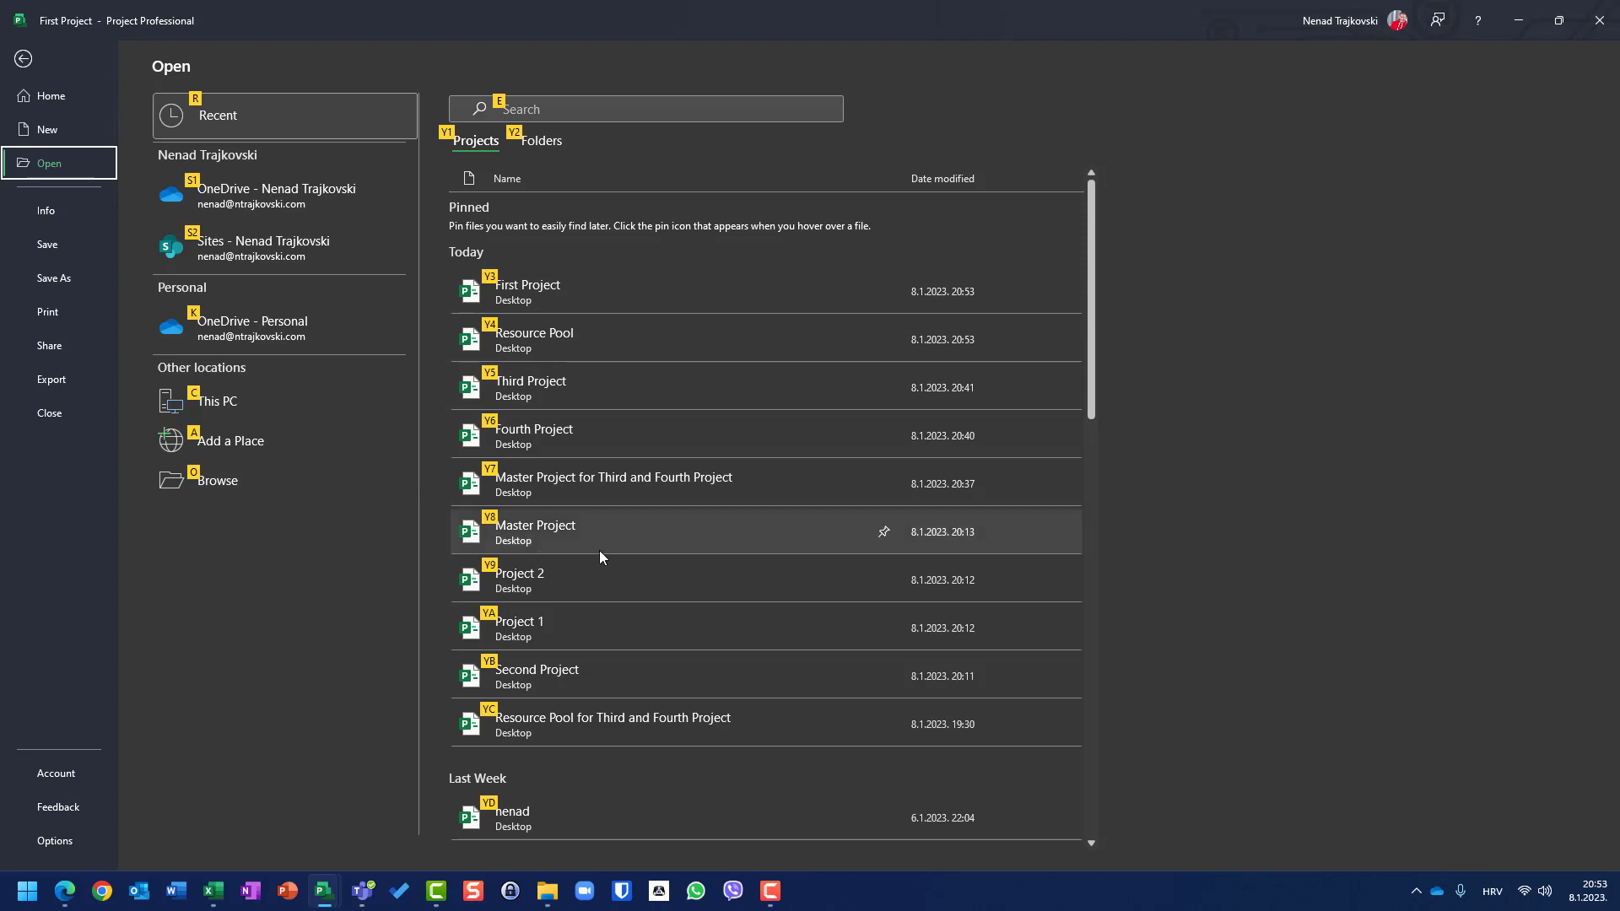
left_click(538, 679)
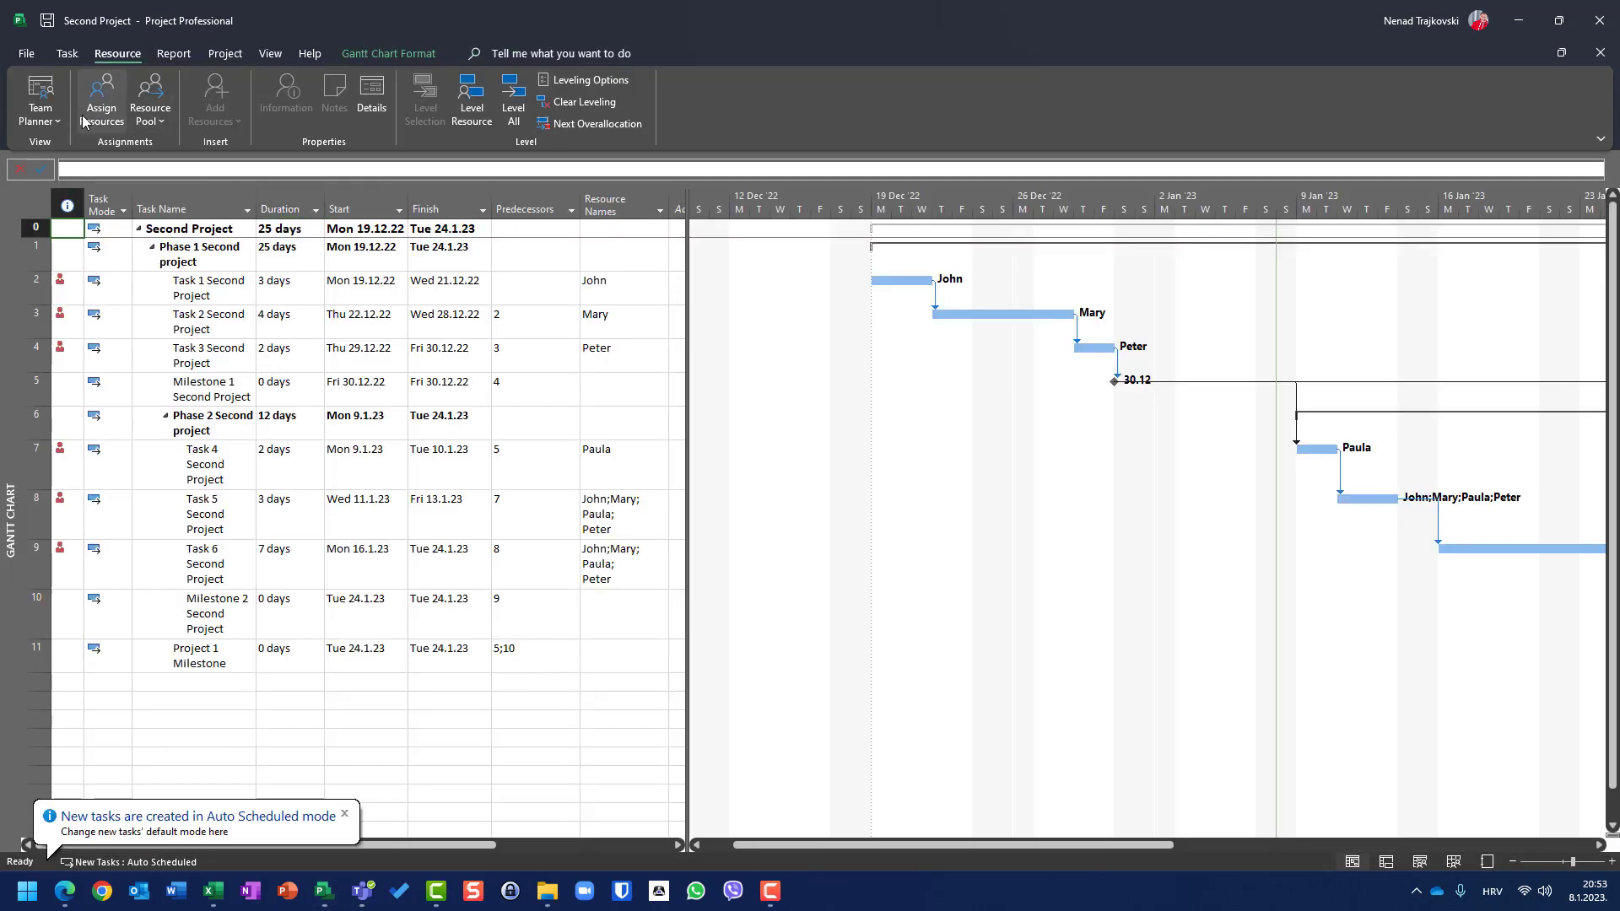
left_click(149, 122)
left_click(183, 149)
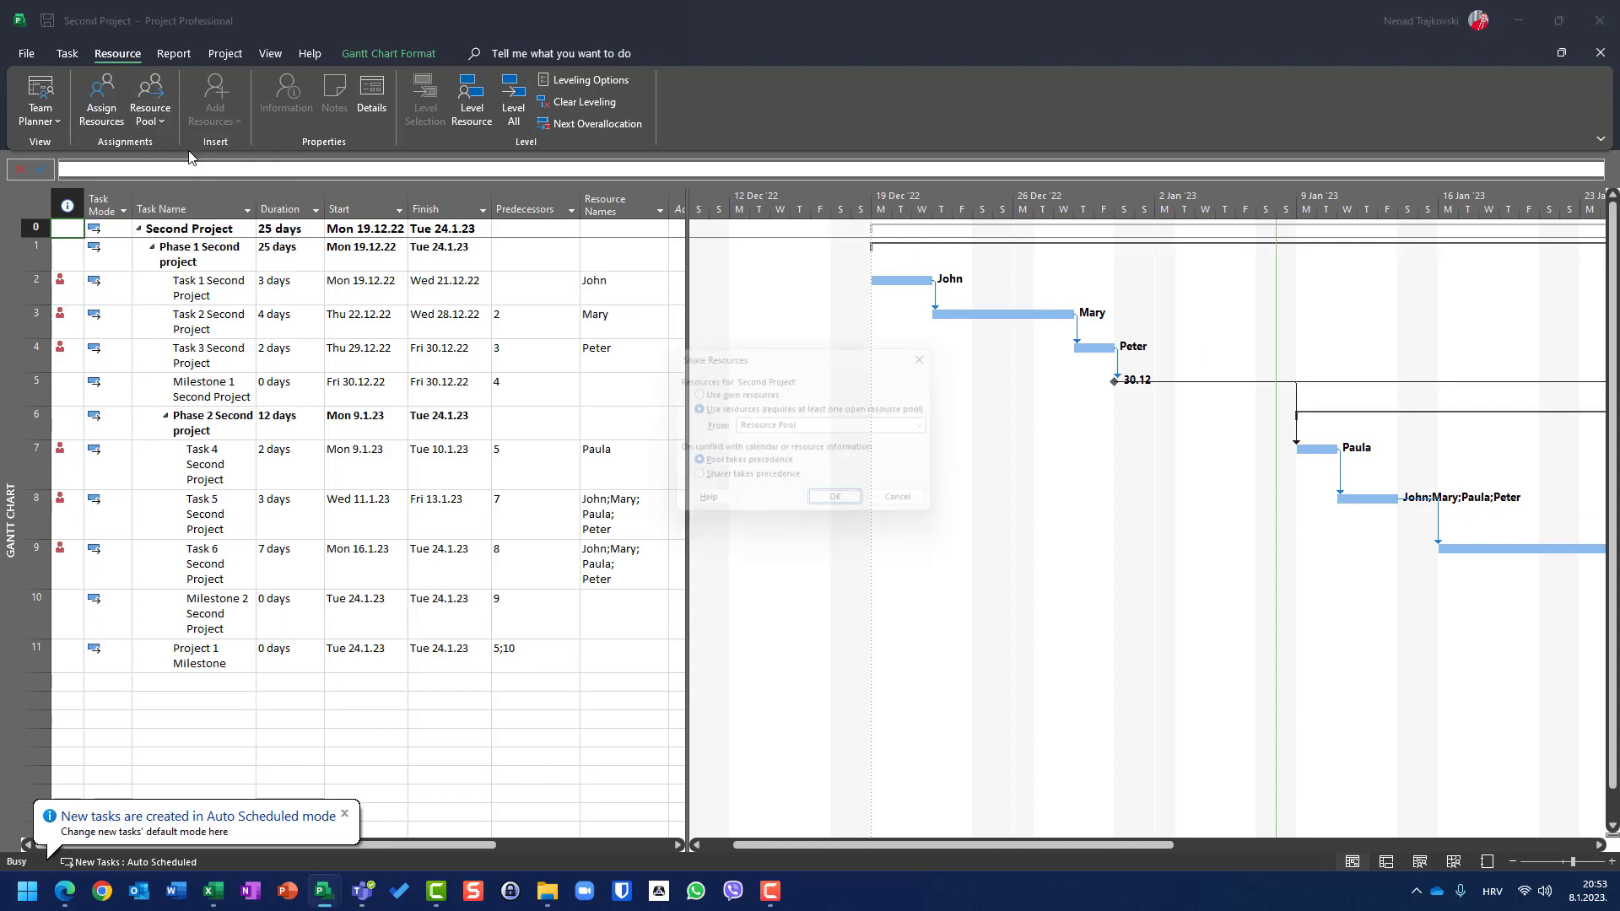
left_click(845, 507)
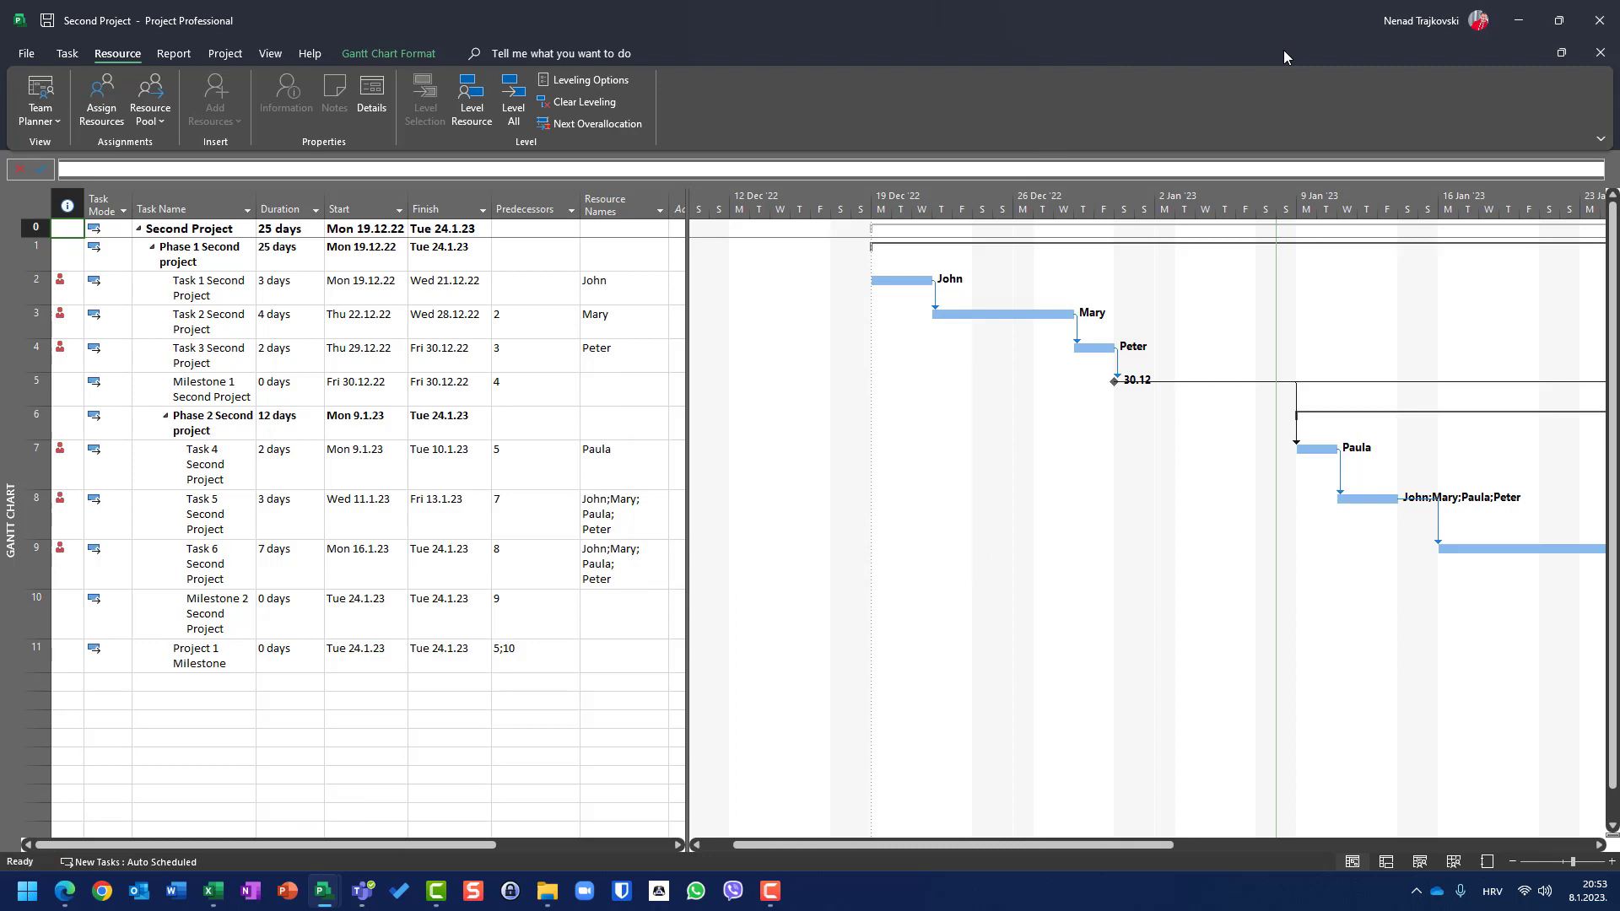
Step: Switch to the Resource Pool file to view resource usage across both projects, and close it
mouse_move(327, 891)
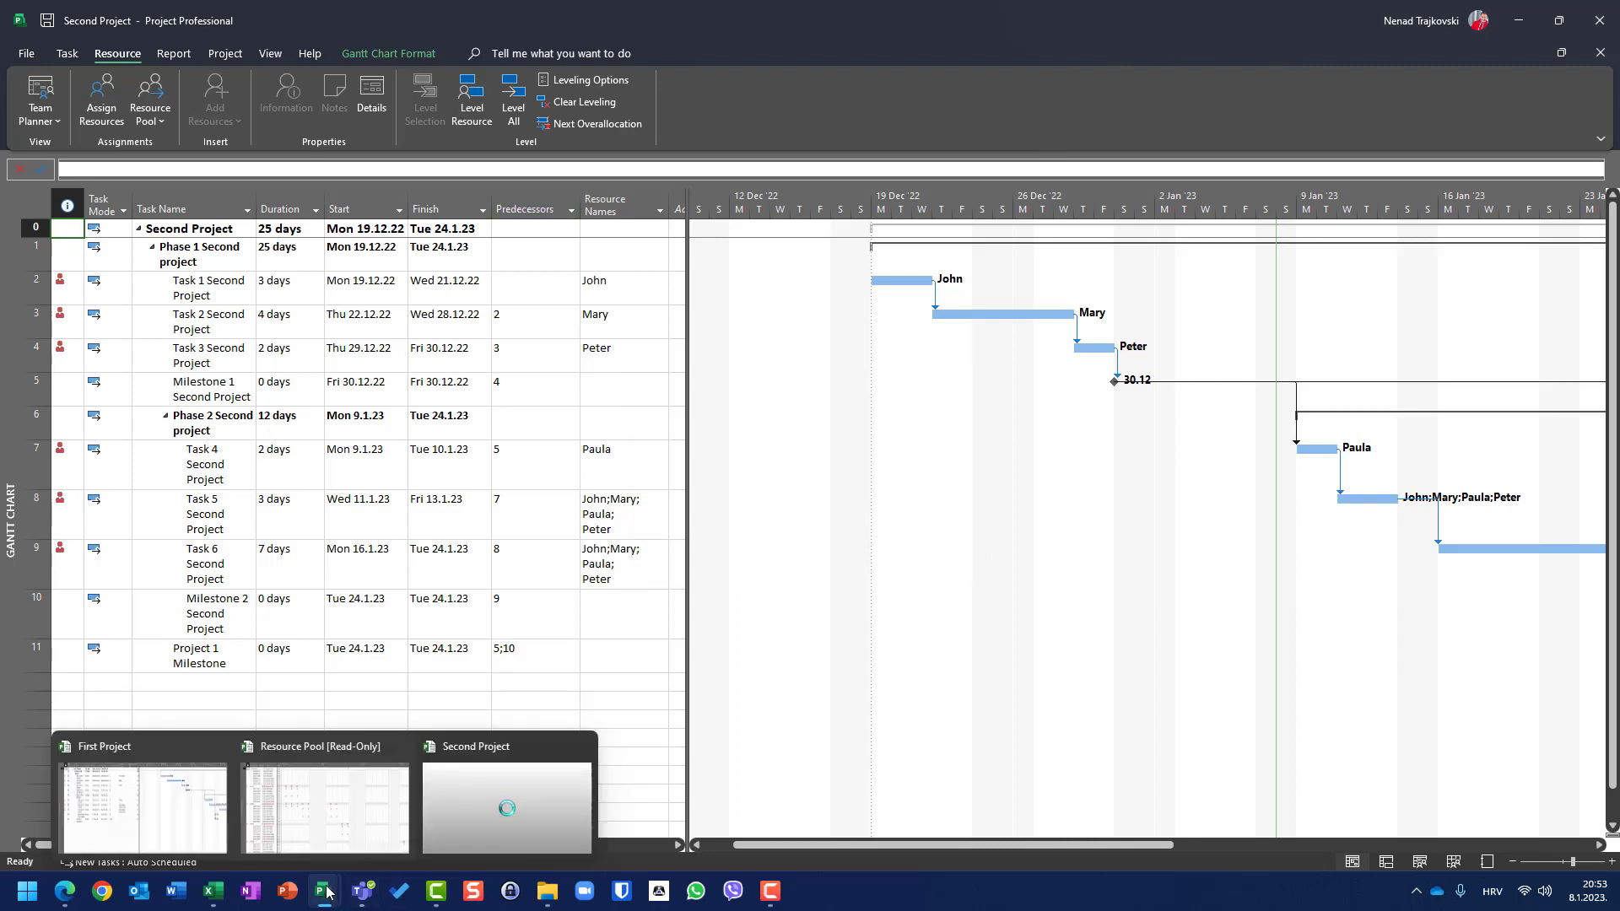
left_click(271, 785)
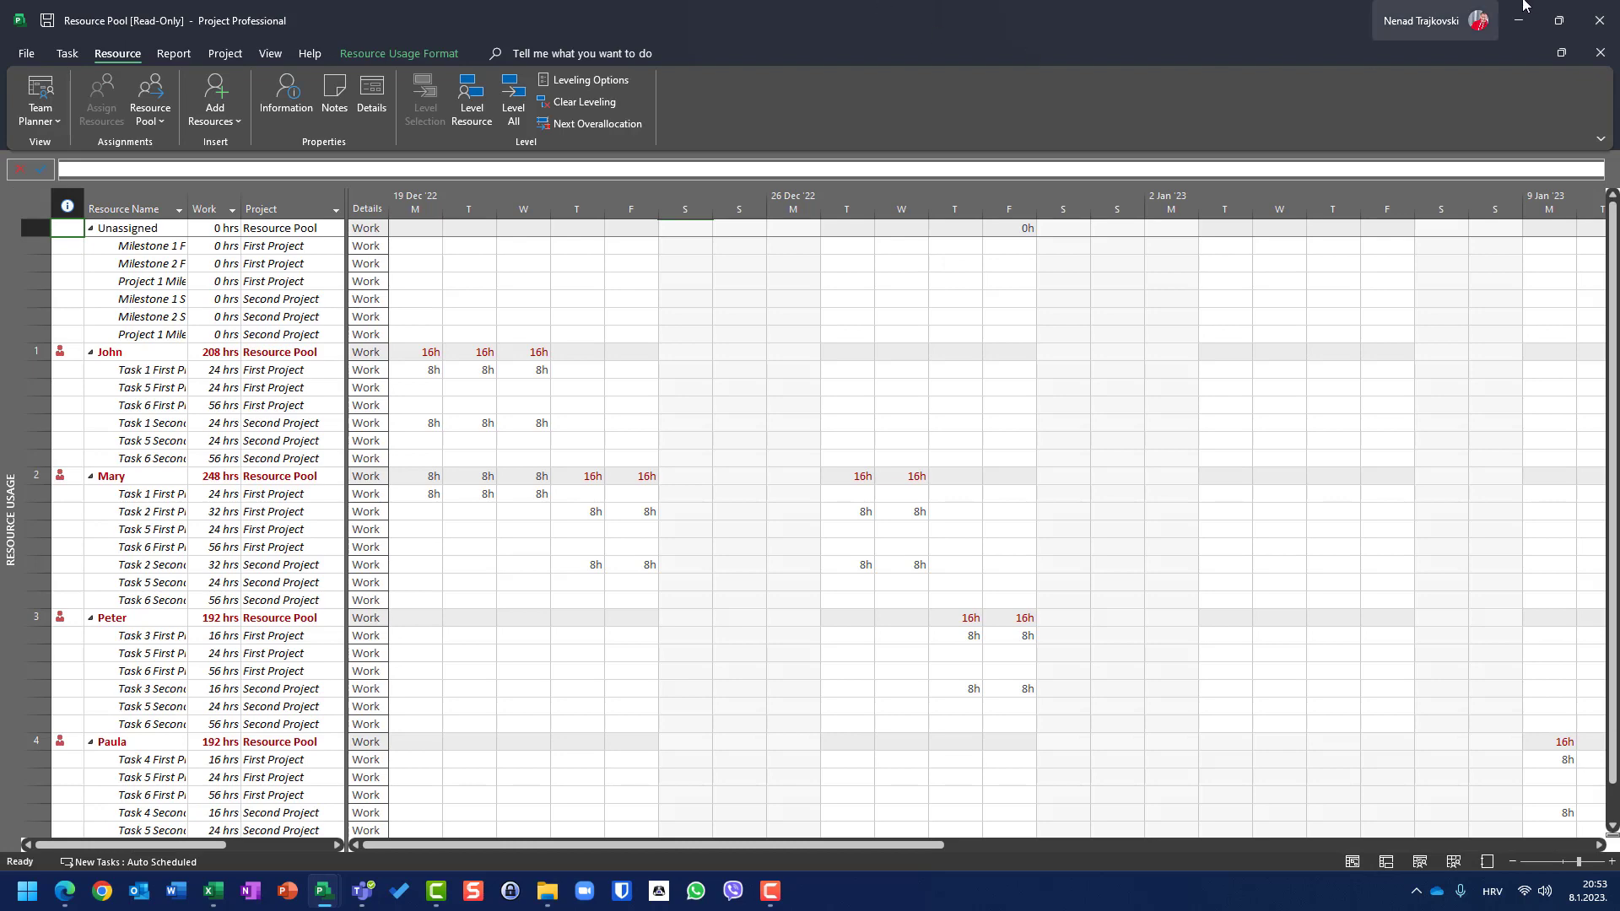
left_click(1599, 28)
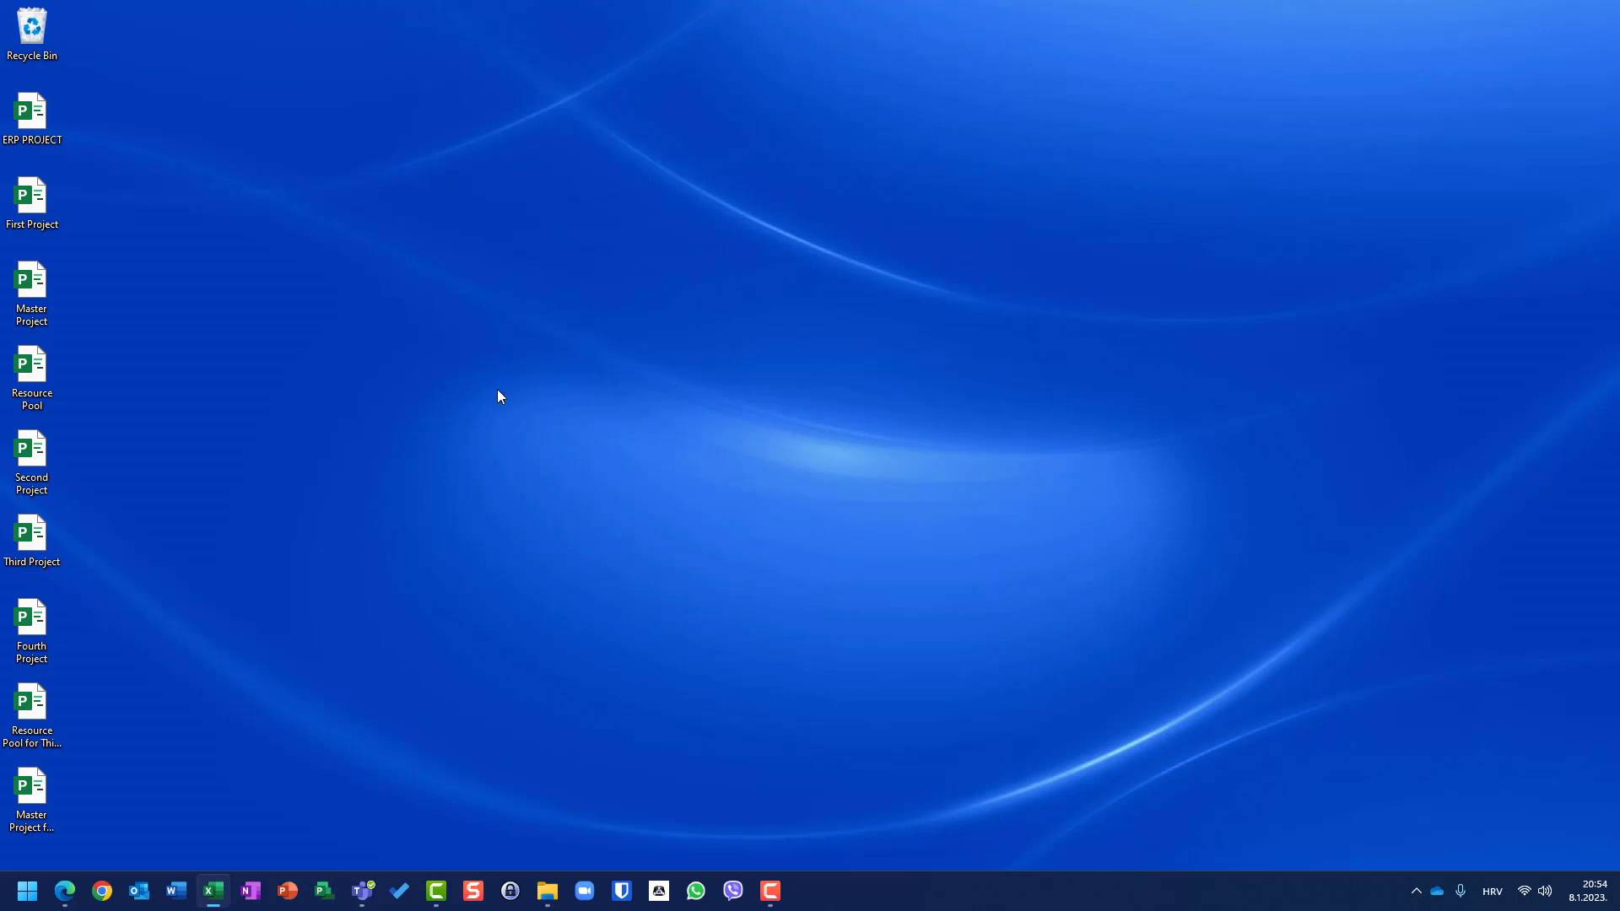
Step: Rename the desktop file Resource Pool as "Resource Pool for First and Second Project"
left_click_drag(31, 407, 417, 239)
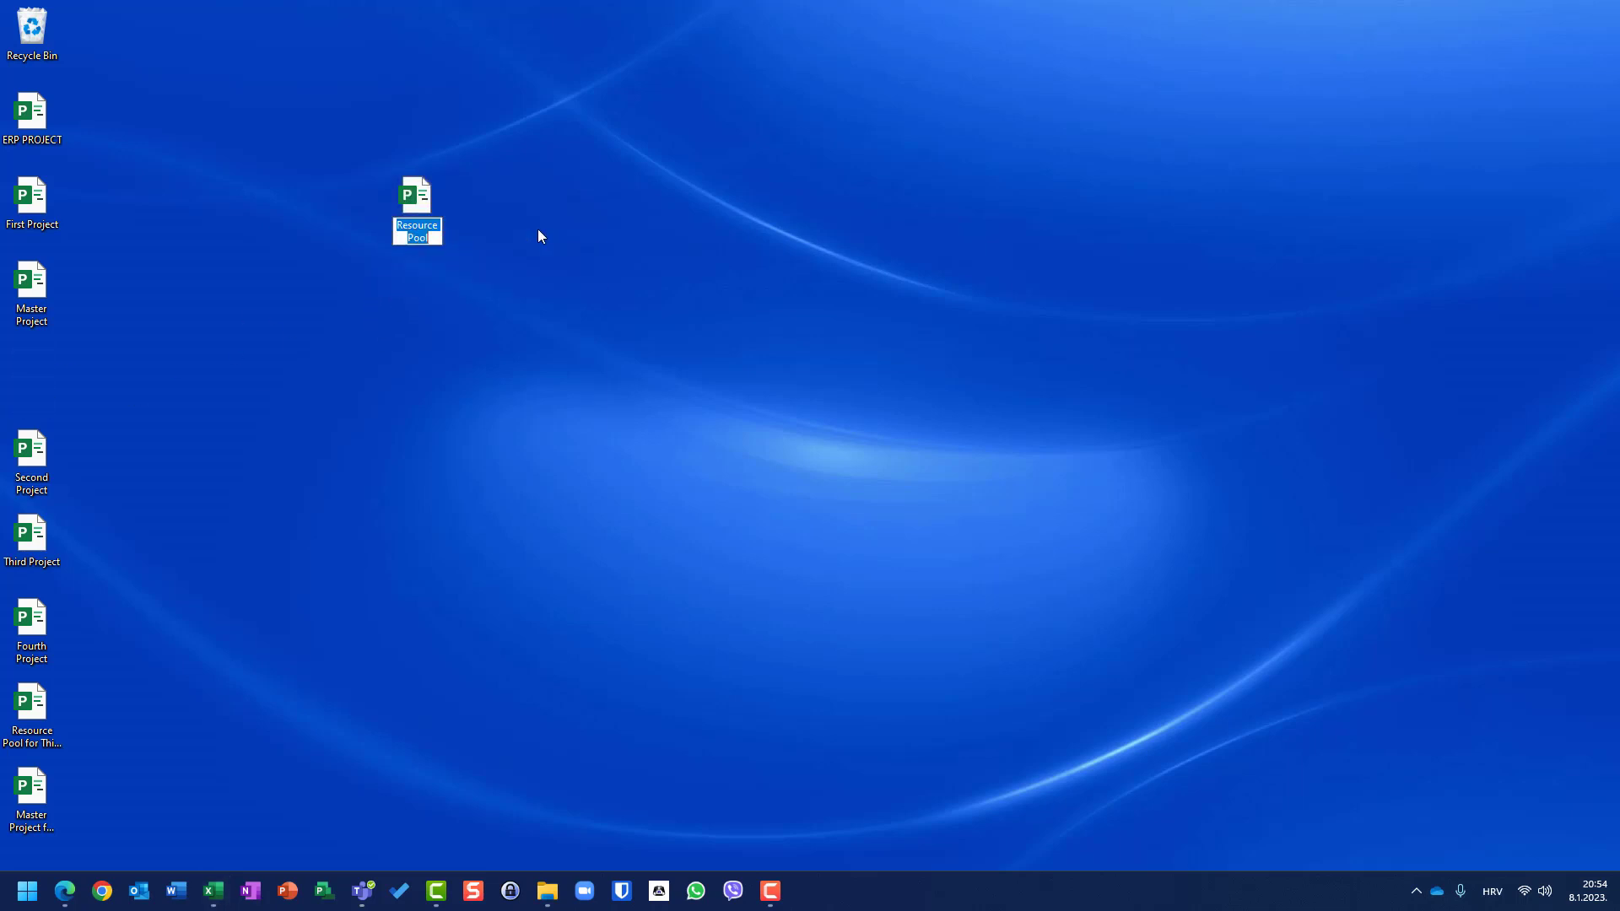
key("End")
type("for First and Second Project")
key("Return")
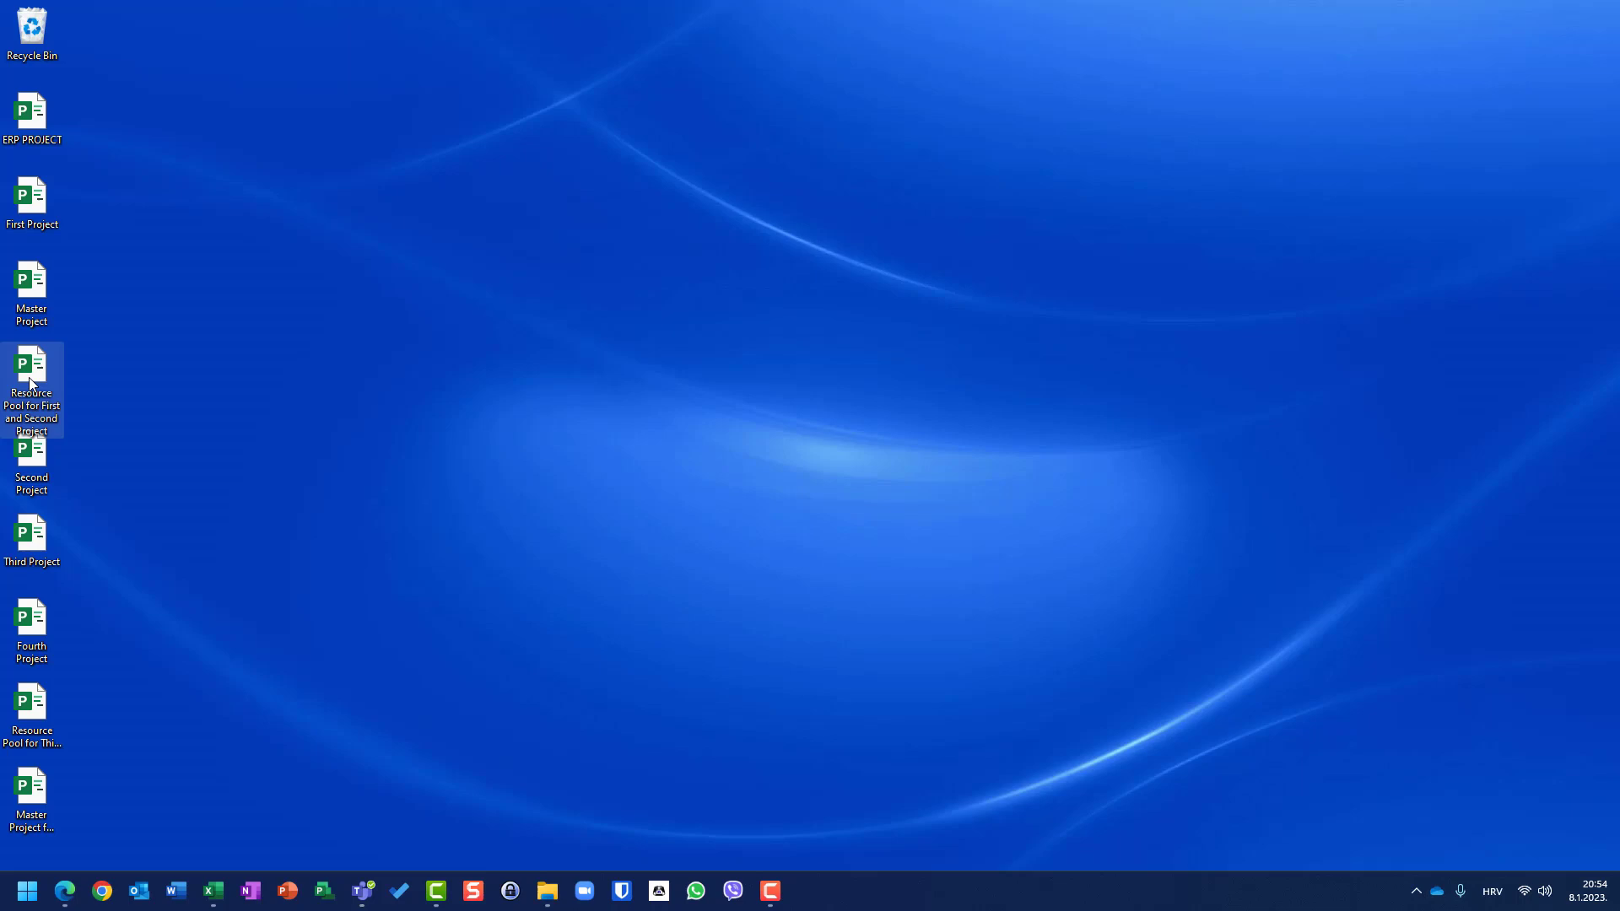
Step: Reopen First Project from the desktop, choosing to open its resource pool to see assignments across all sharer files
left_click(16, 204)
double_click(23, 206)
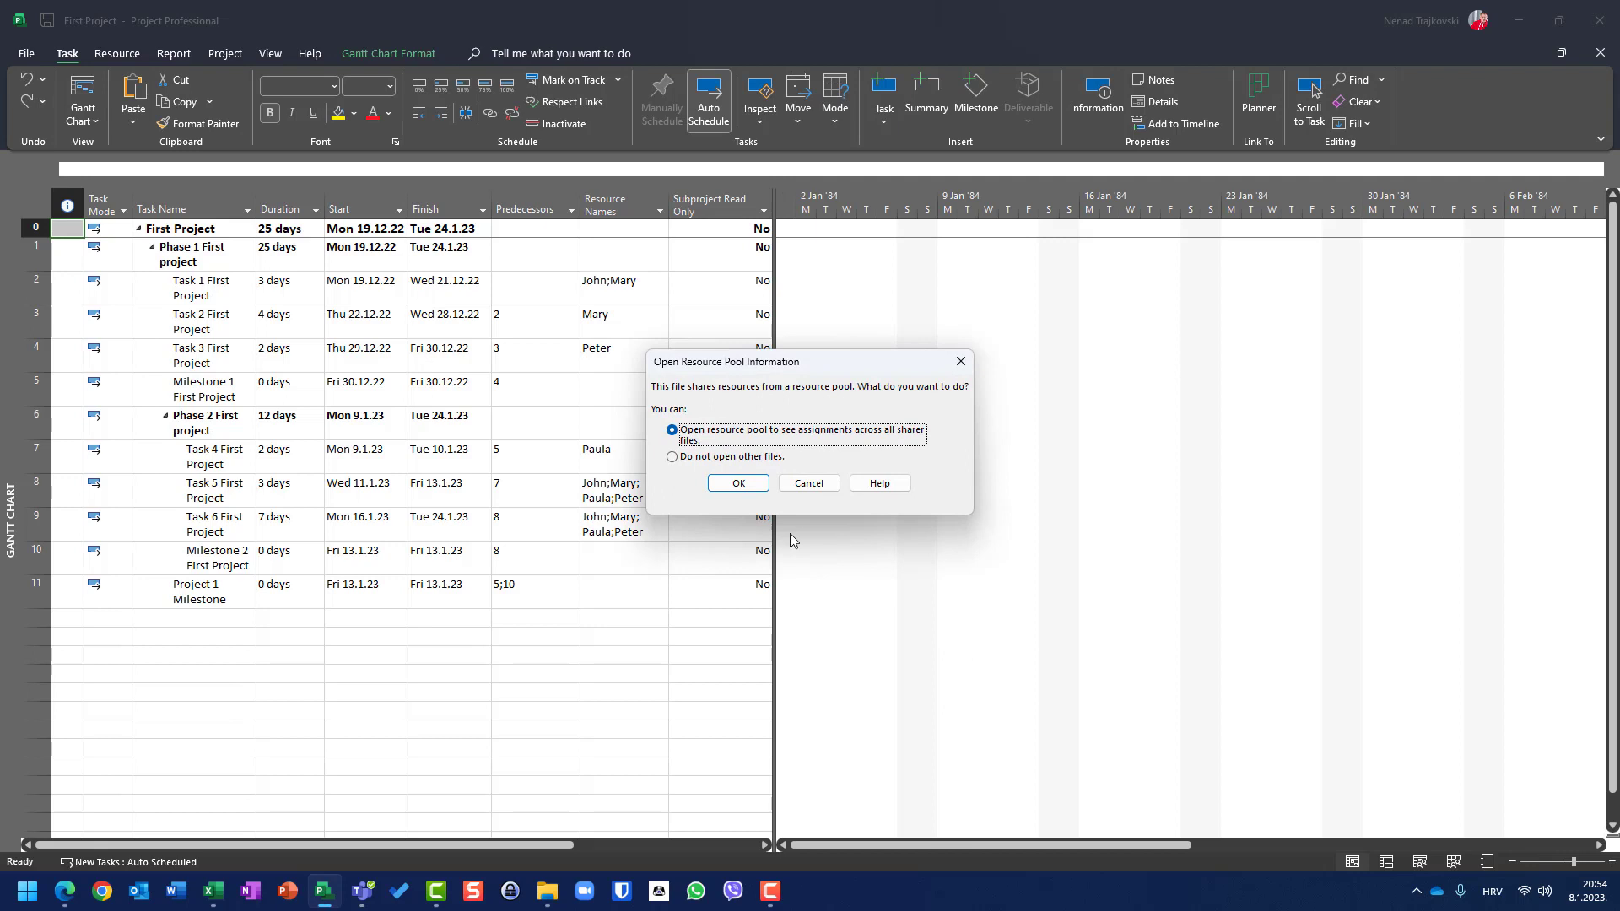
left_click(735, 483)
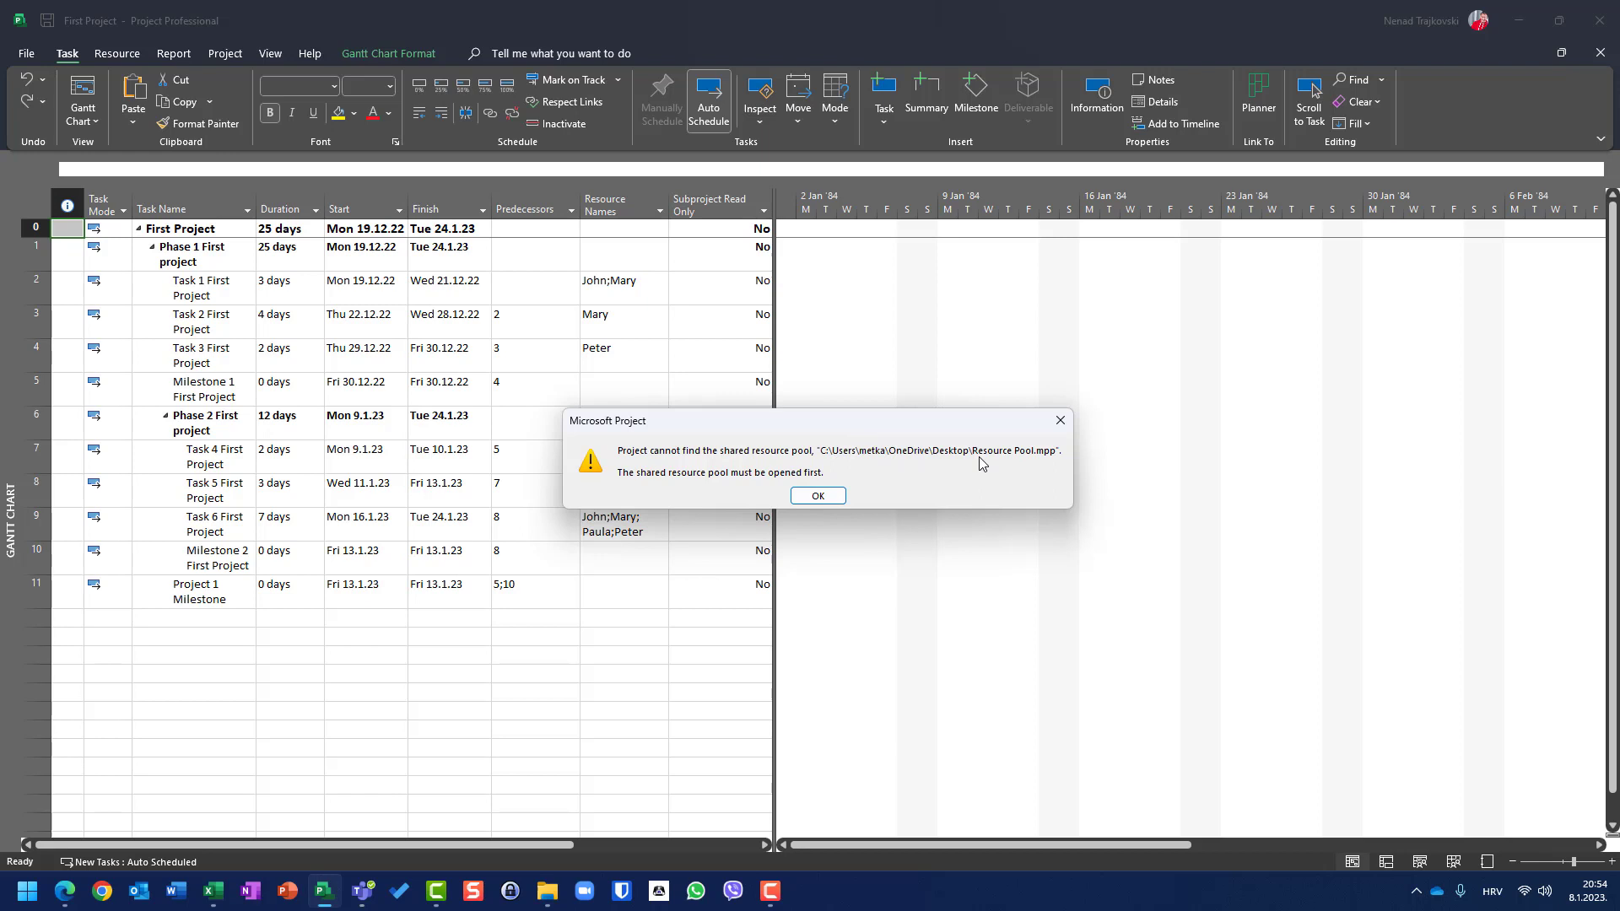
left_click(824, 499)
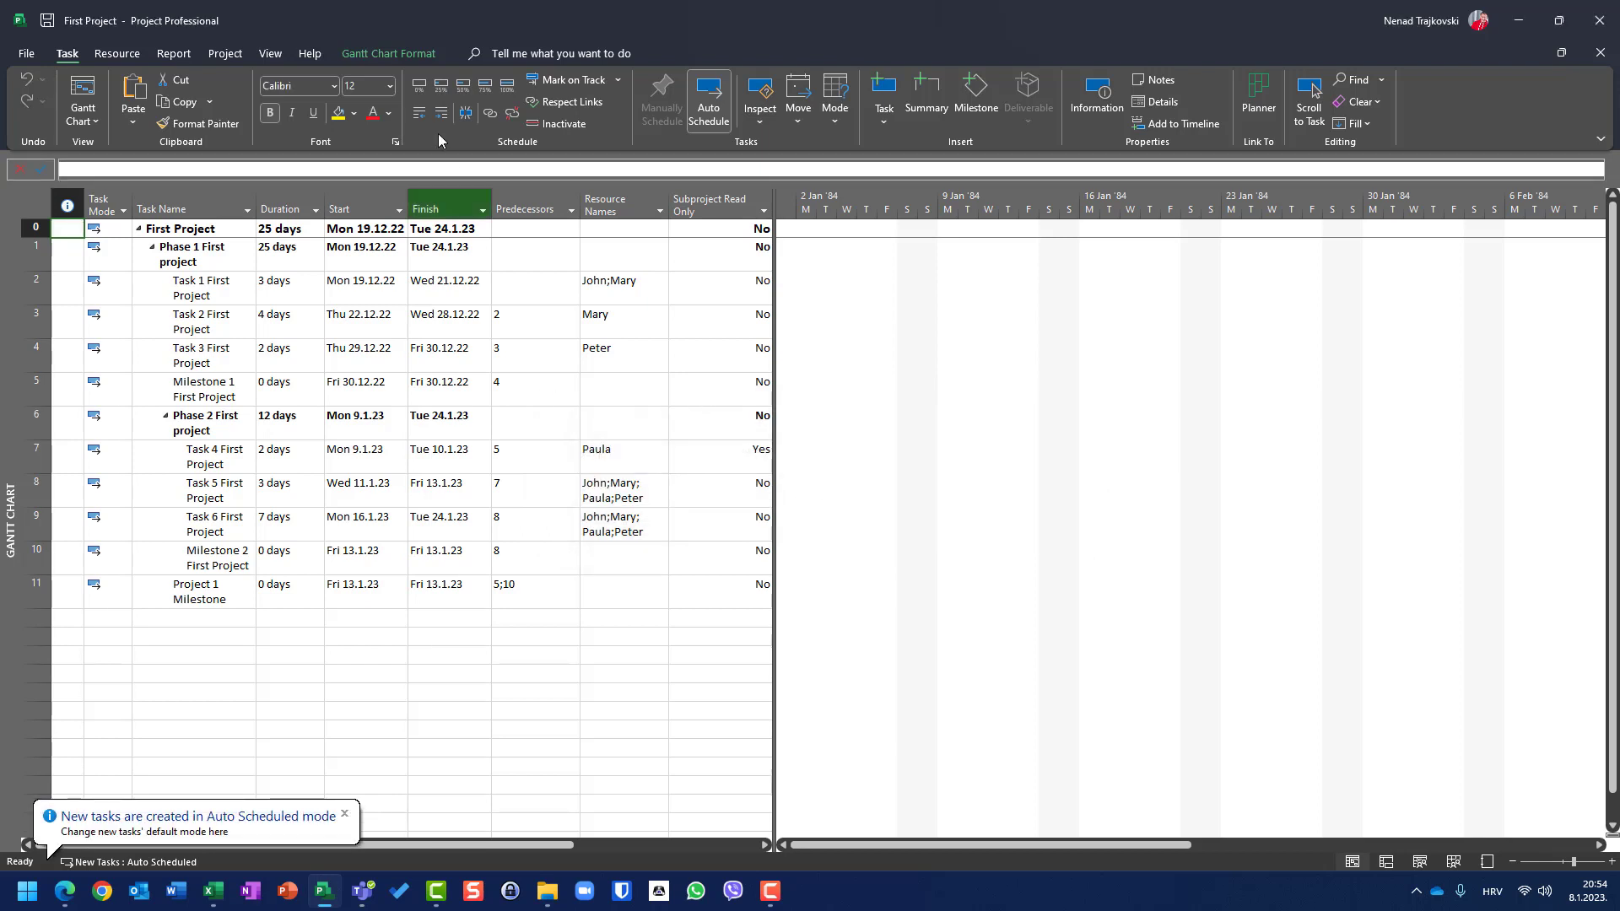
Step: Open Second Project from the recent files, choosing to open its resource pool as well
key("alt+f")
key("o")
left_click(554, 341)
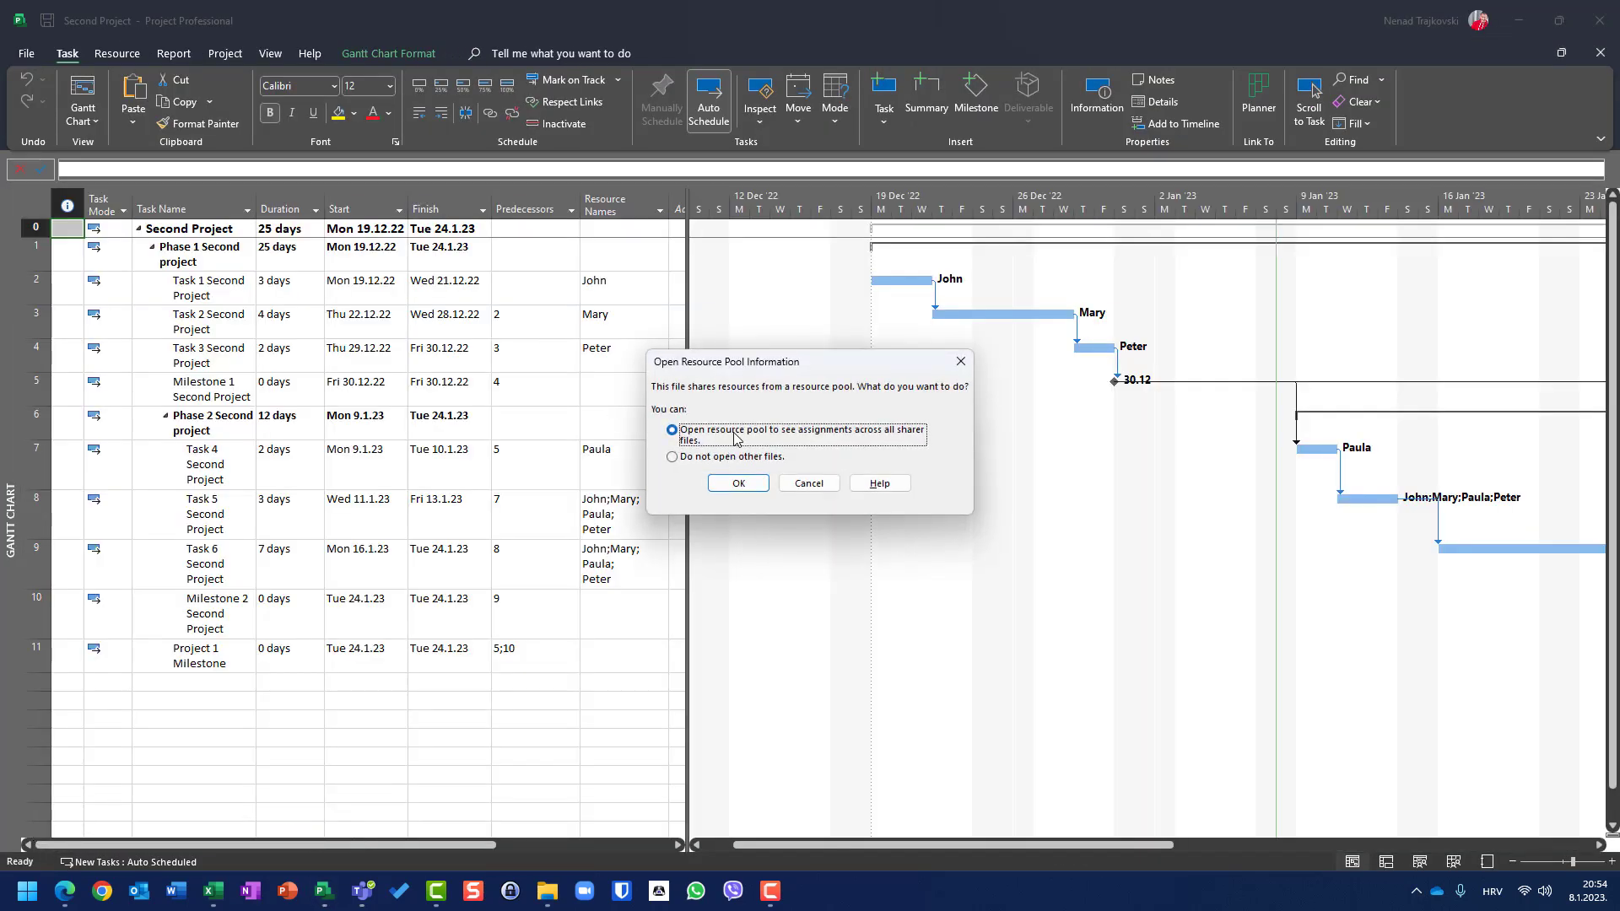
left_click(730, 483)
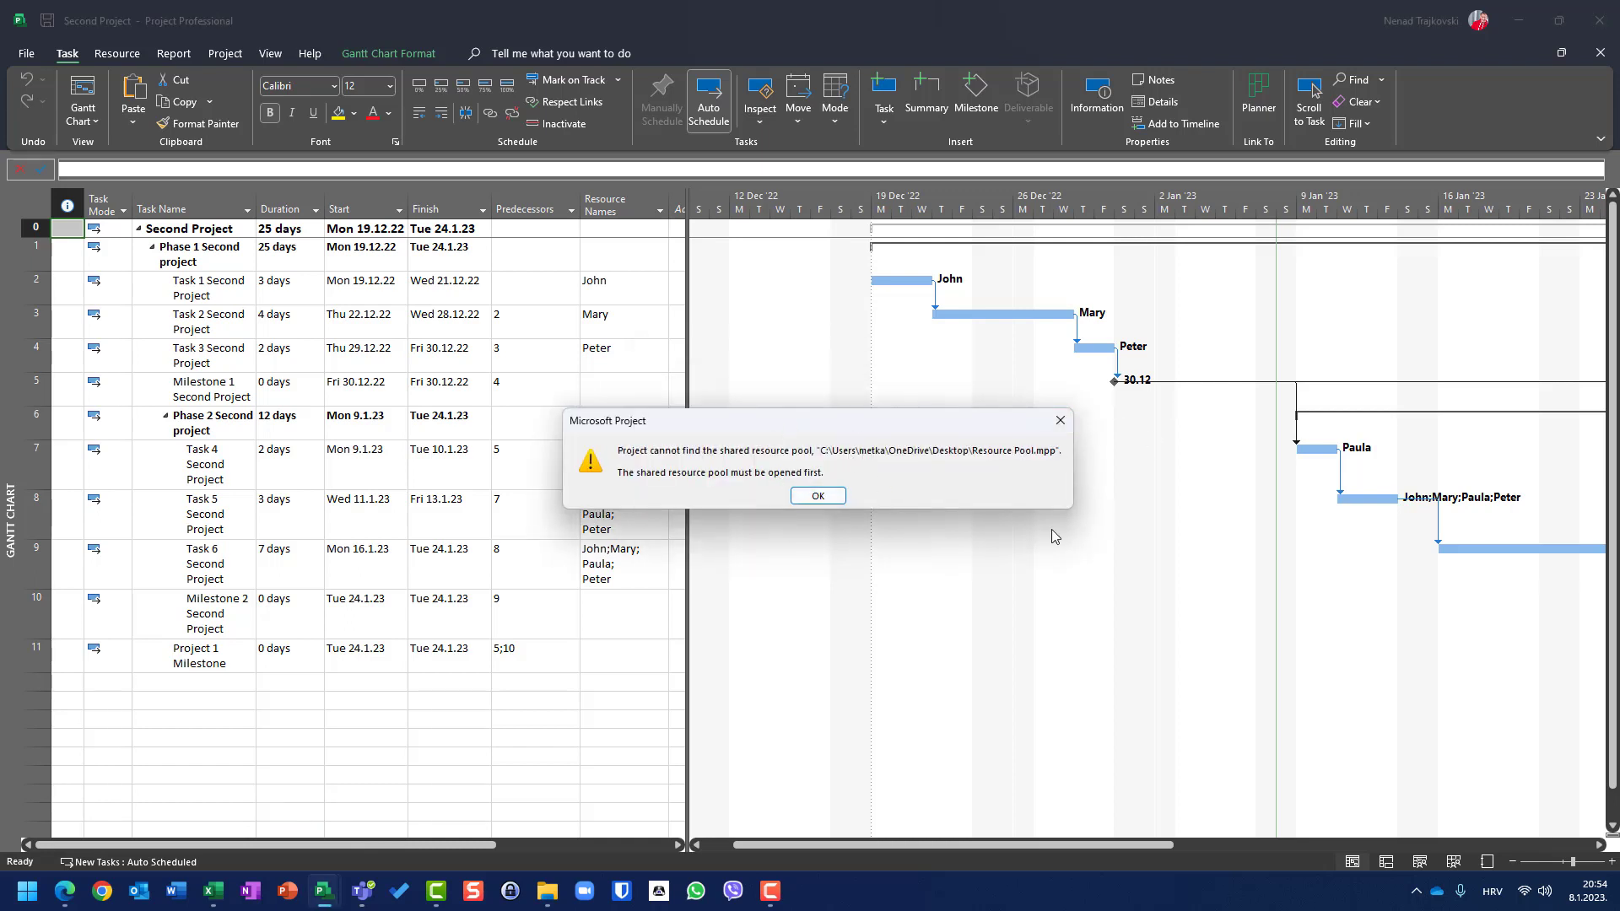
left_click(817, 496)
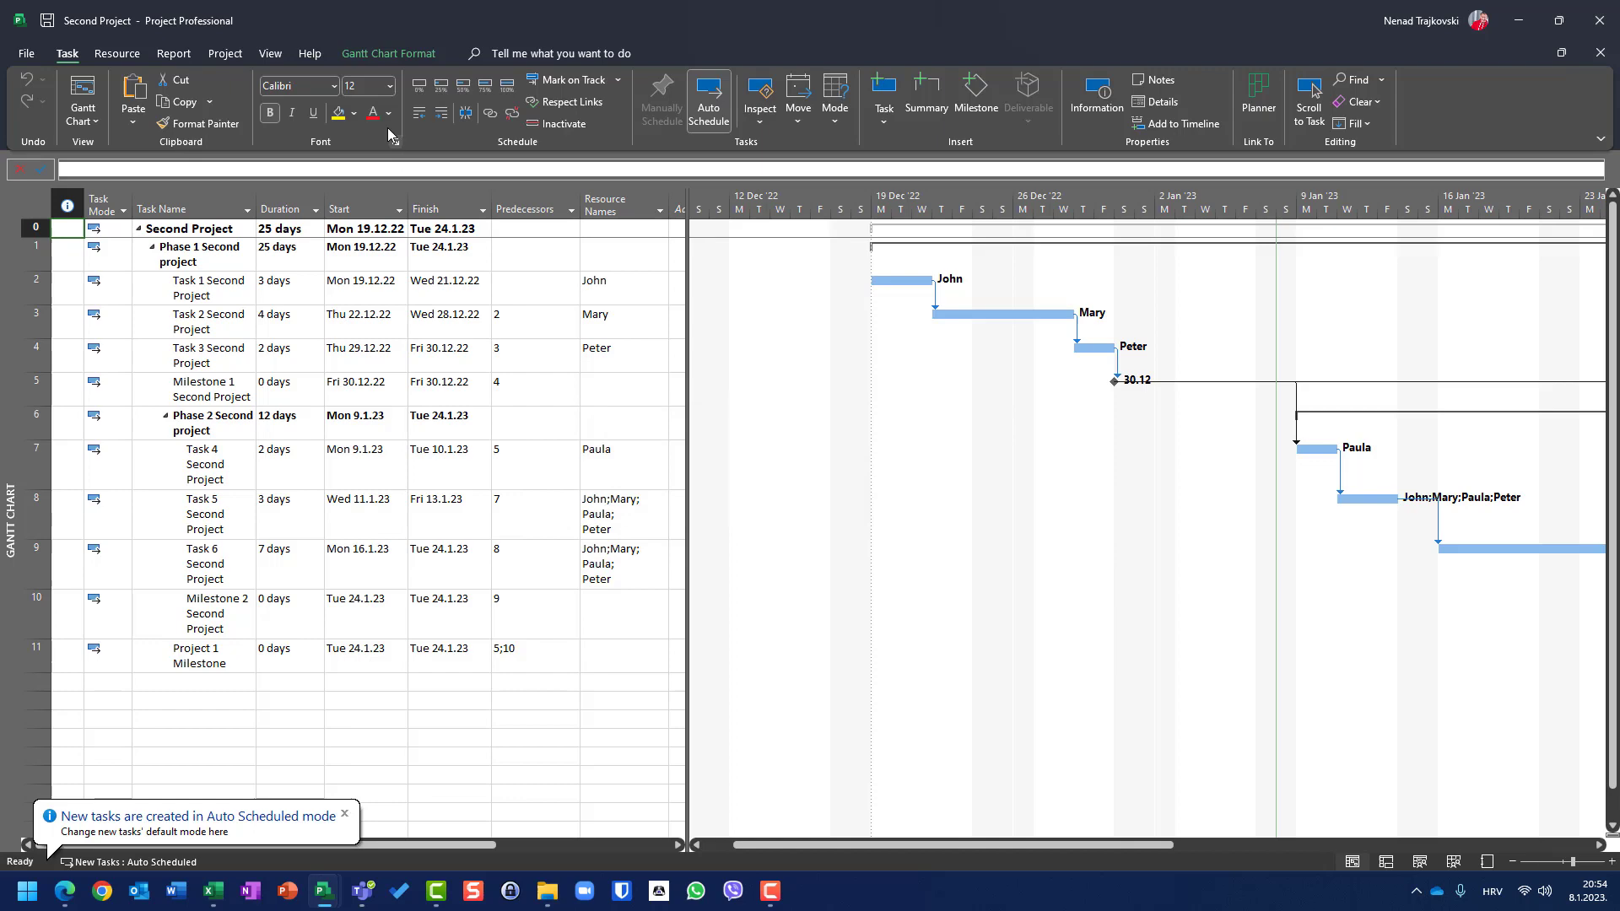
Step: Show the Resource Sheet of Second Project
left_click(117, 54)
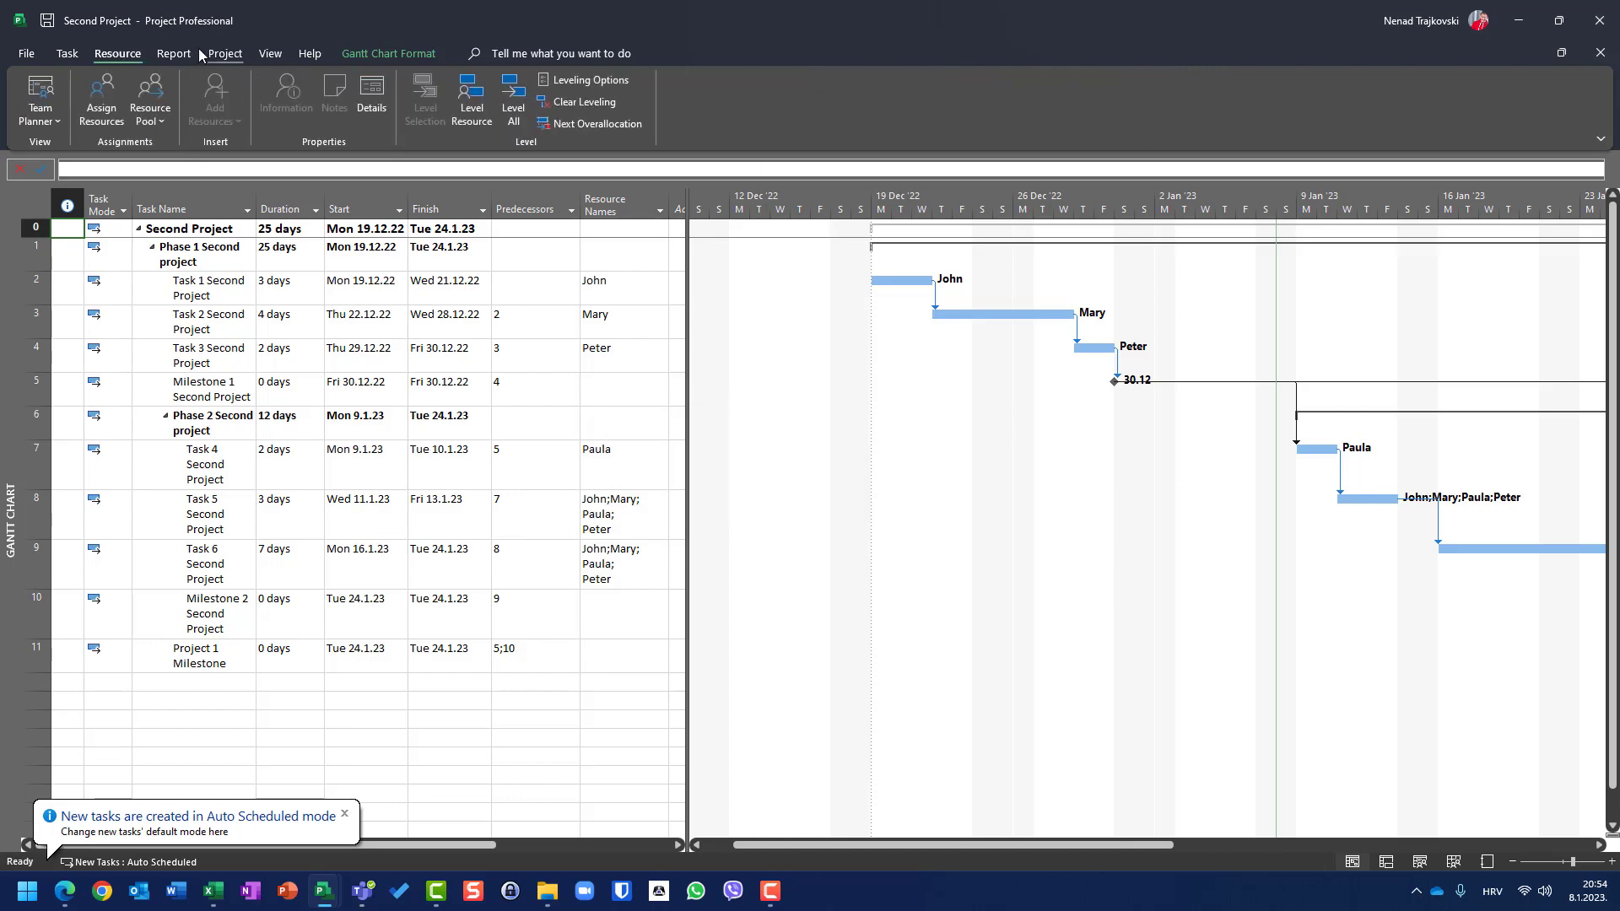
left_click(270, 53)
left_click(378, 102)
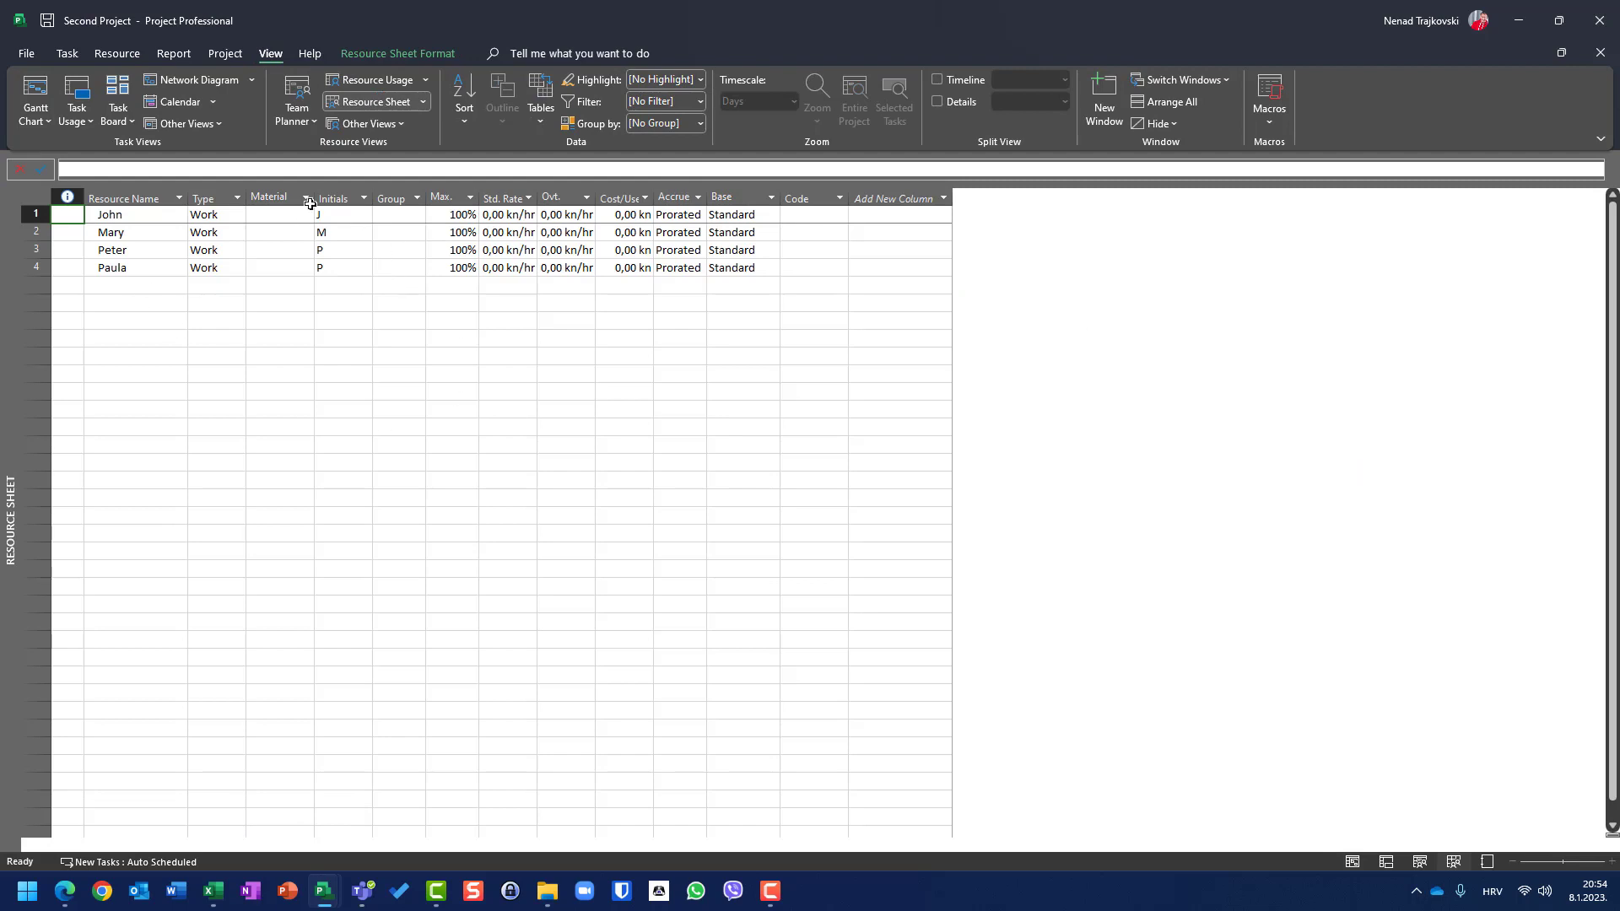
Step: Try to reapply resource sharing from Resource Pool.mpp in Second Project with the pool taking precedence, and close the files without saving
left_click(109, 56)
left_click(150, 114)
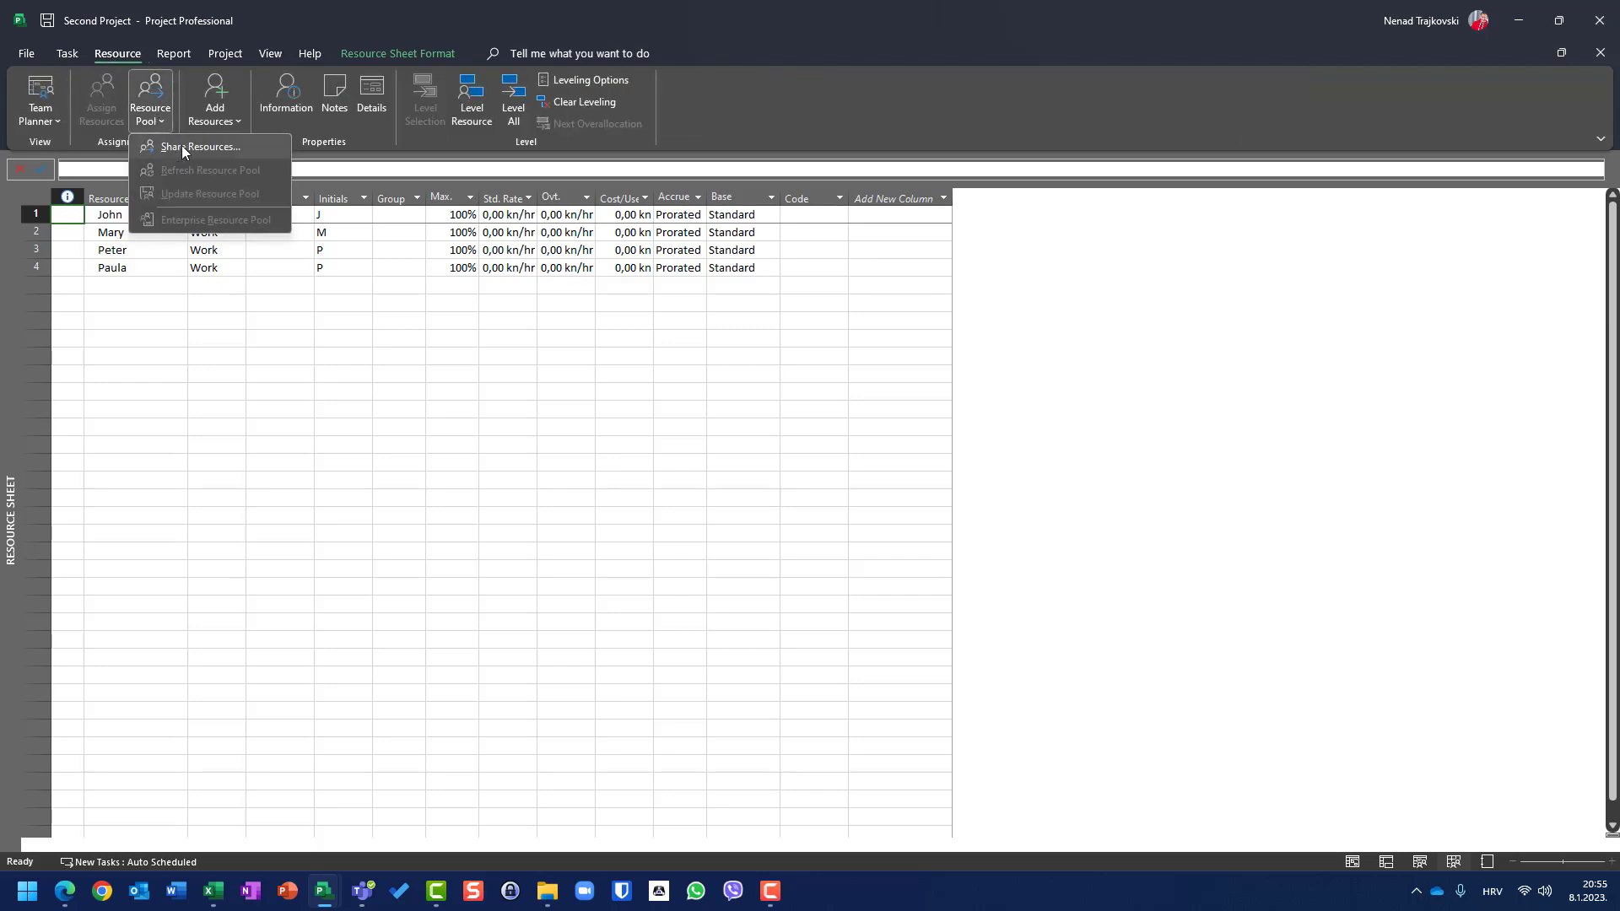
left_click(182, 148)
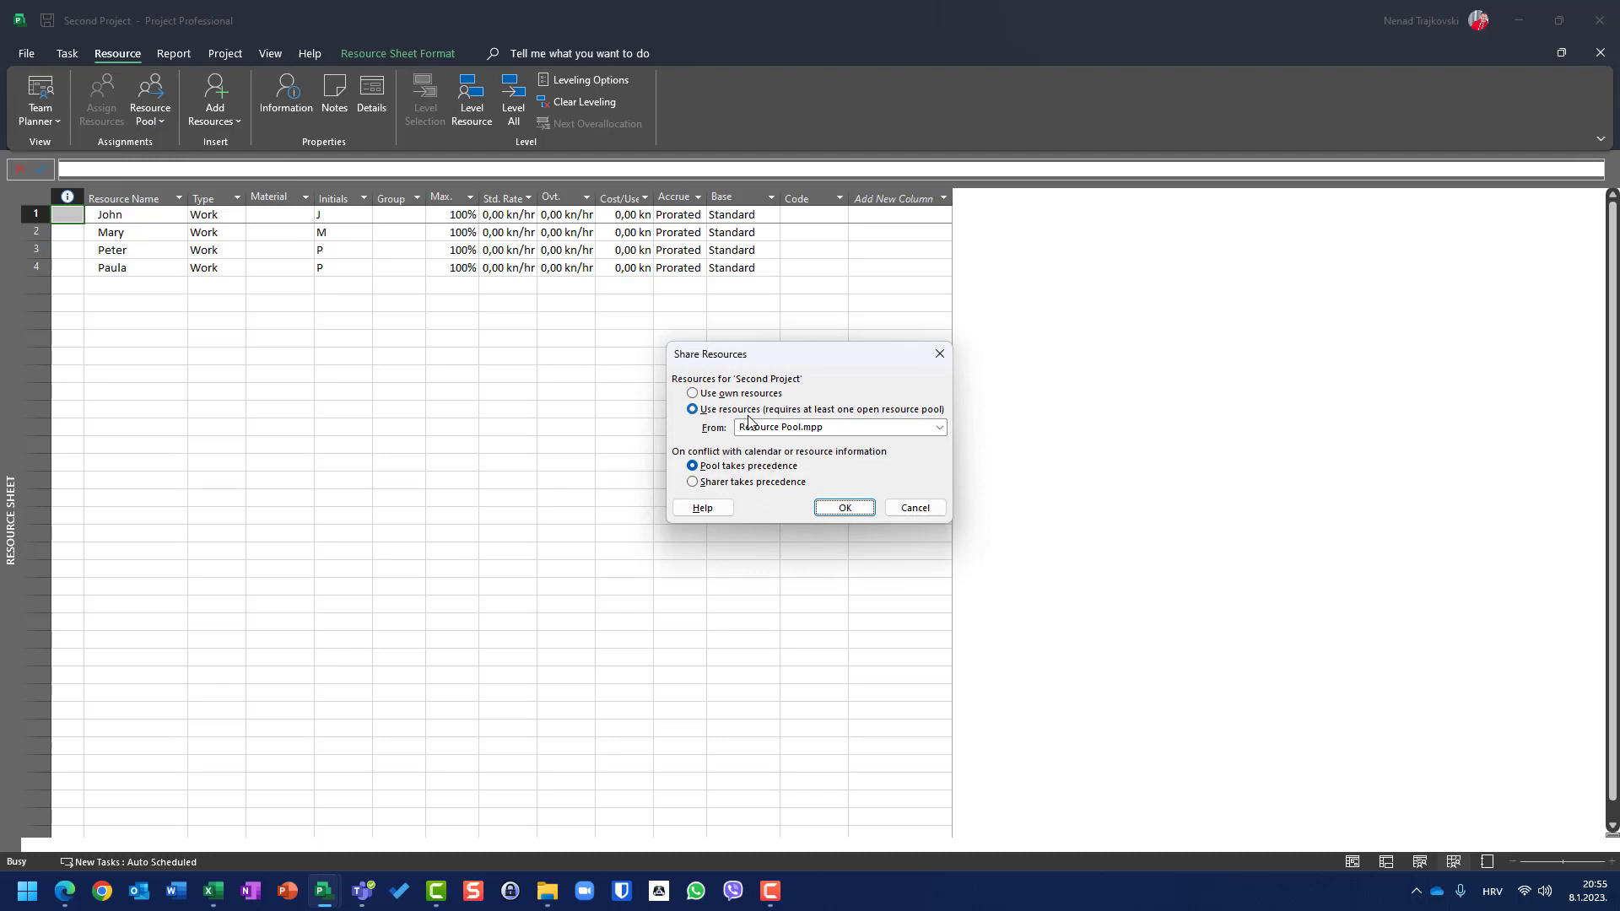
left_click(810, 428)
left_click(810, 445)
left_click(845, 508)
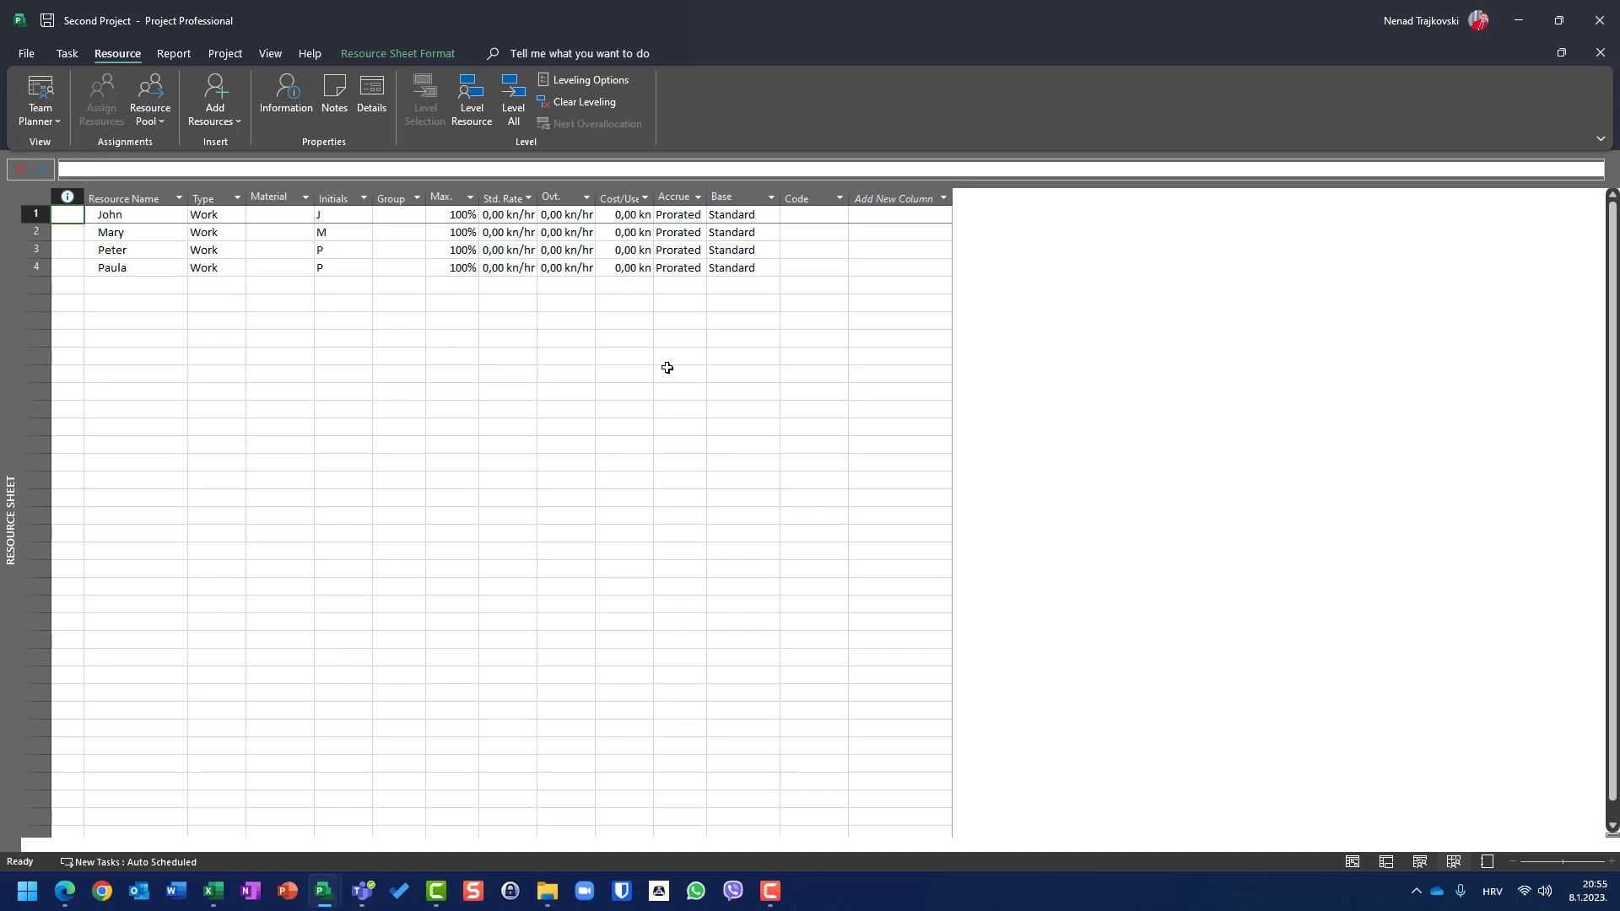
left_click(1598, 30)
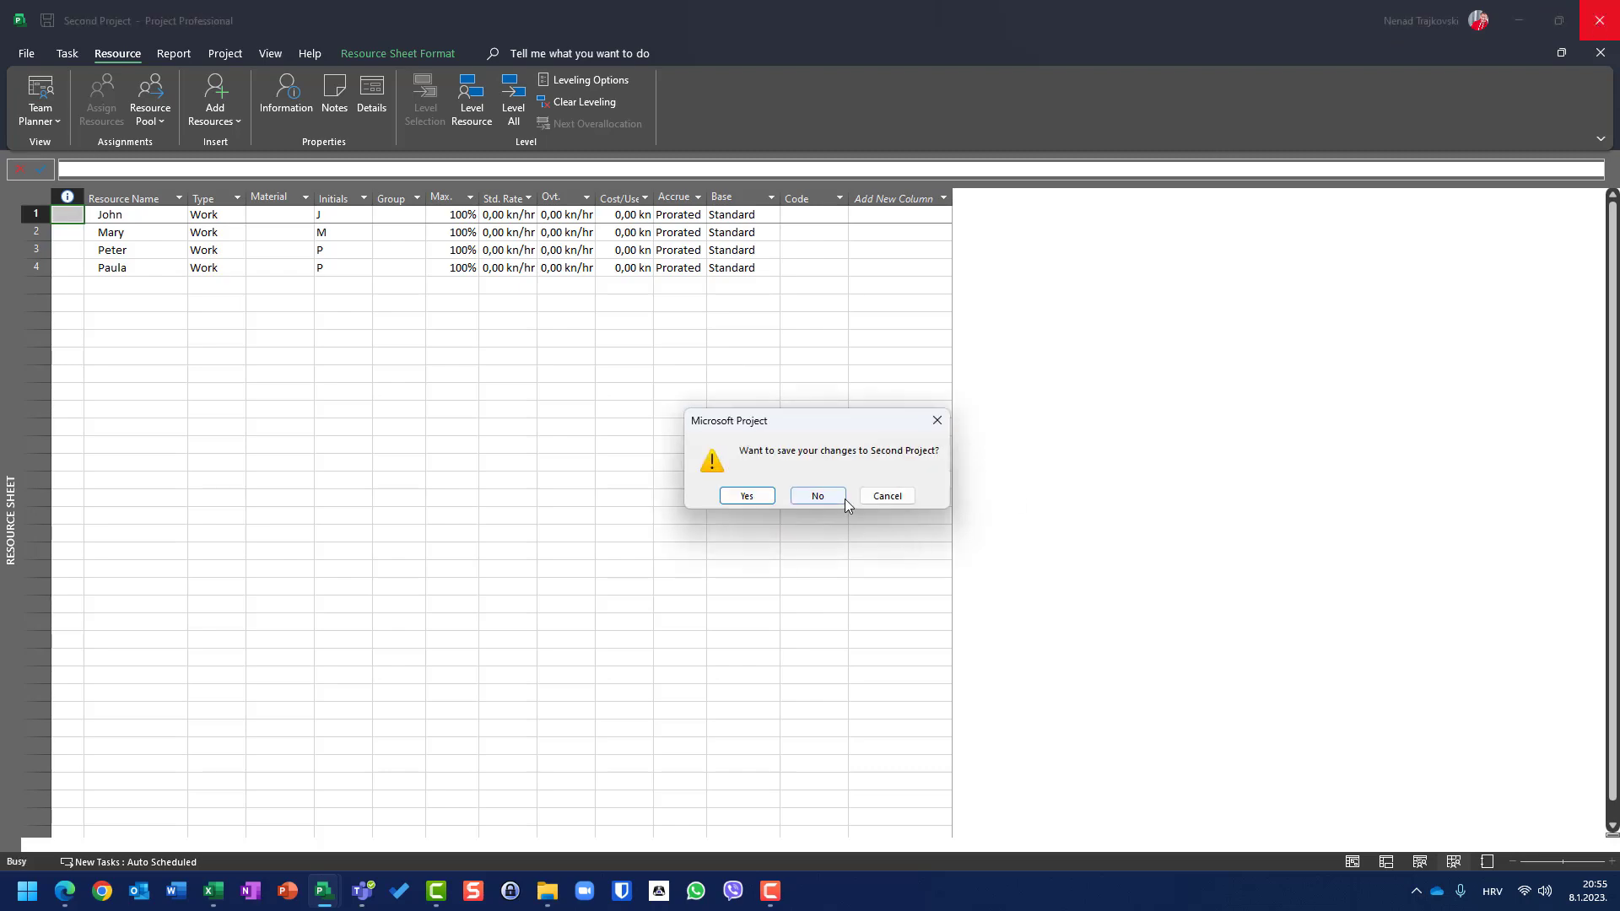
left_click(824, 496)
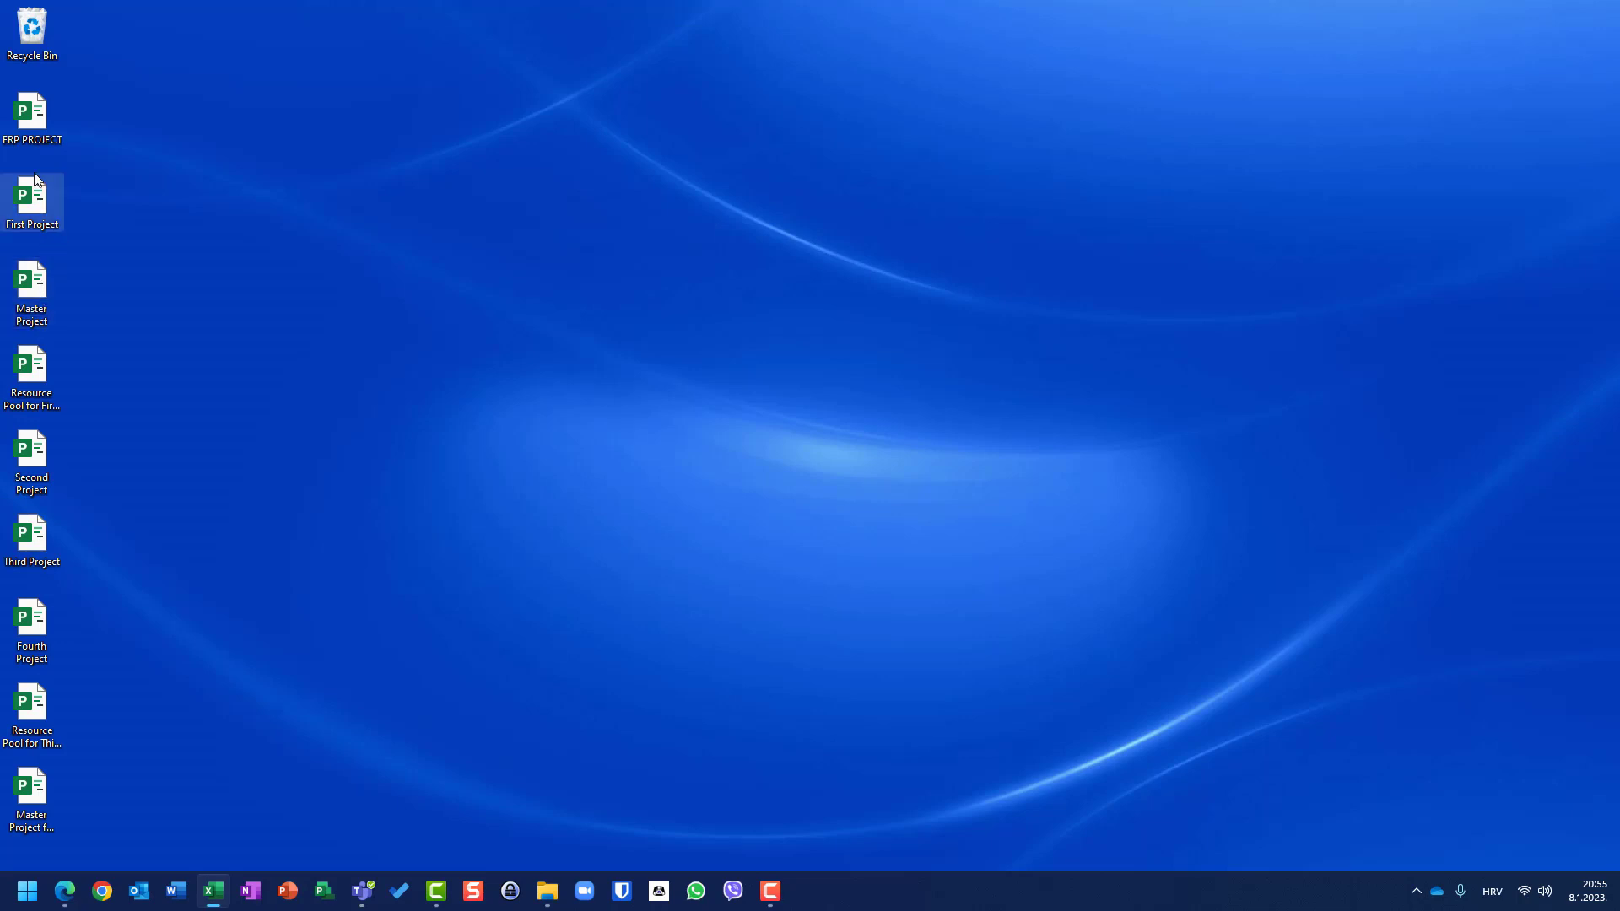
Step: Rename the desktop file "Resource Pool for First and Second Project" back to "Resource Pool"
left_click(33, 737)
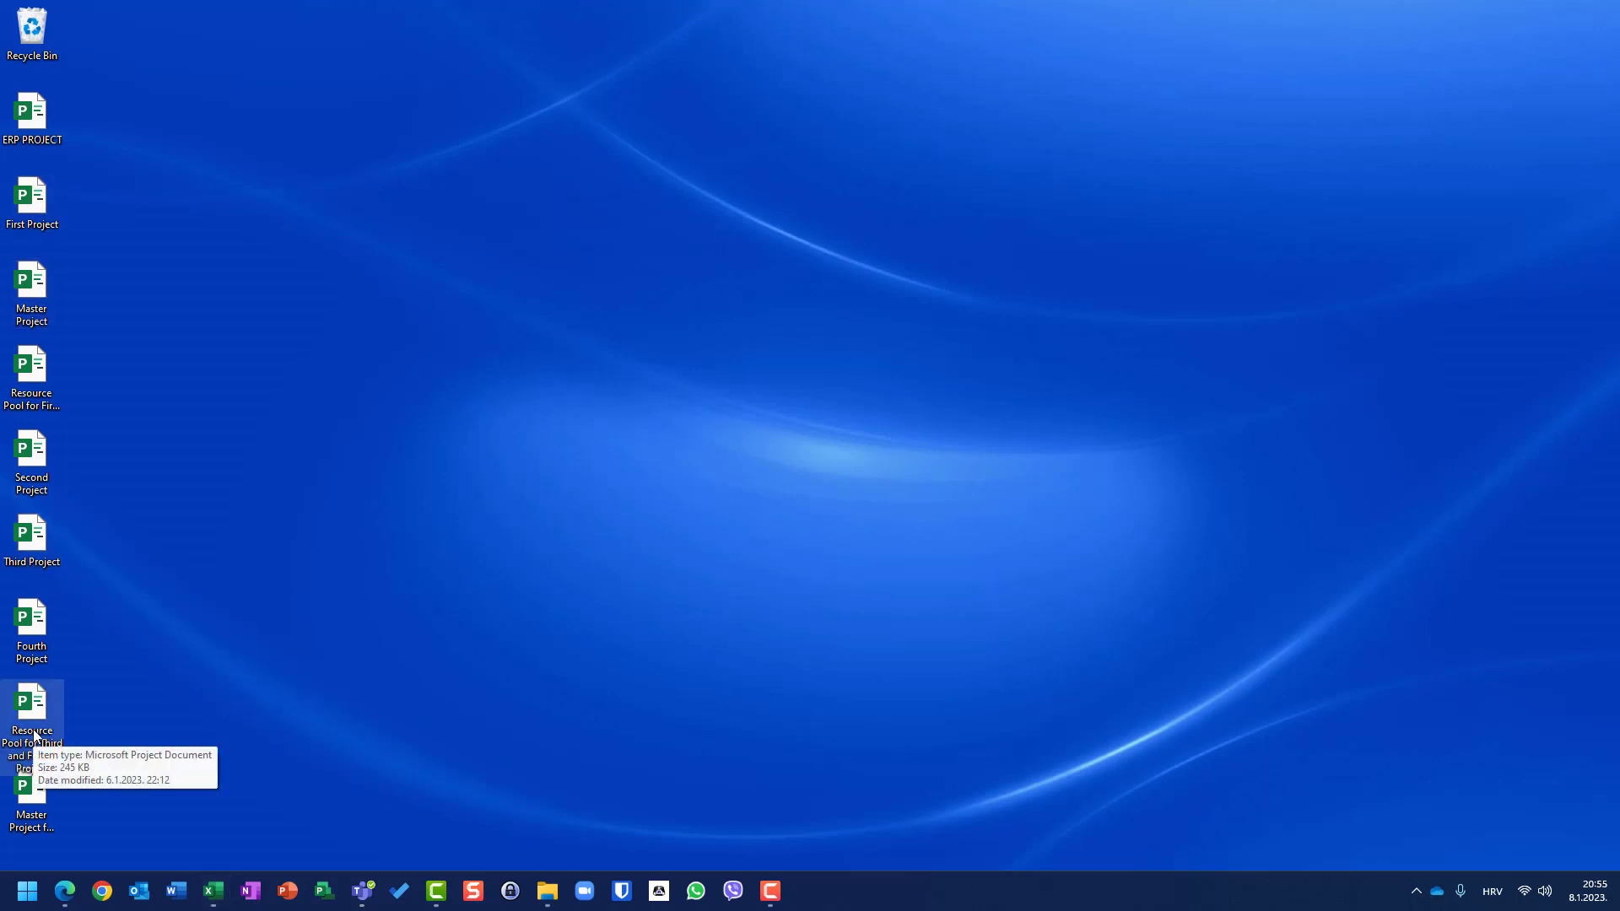
left_click(24, 370)
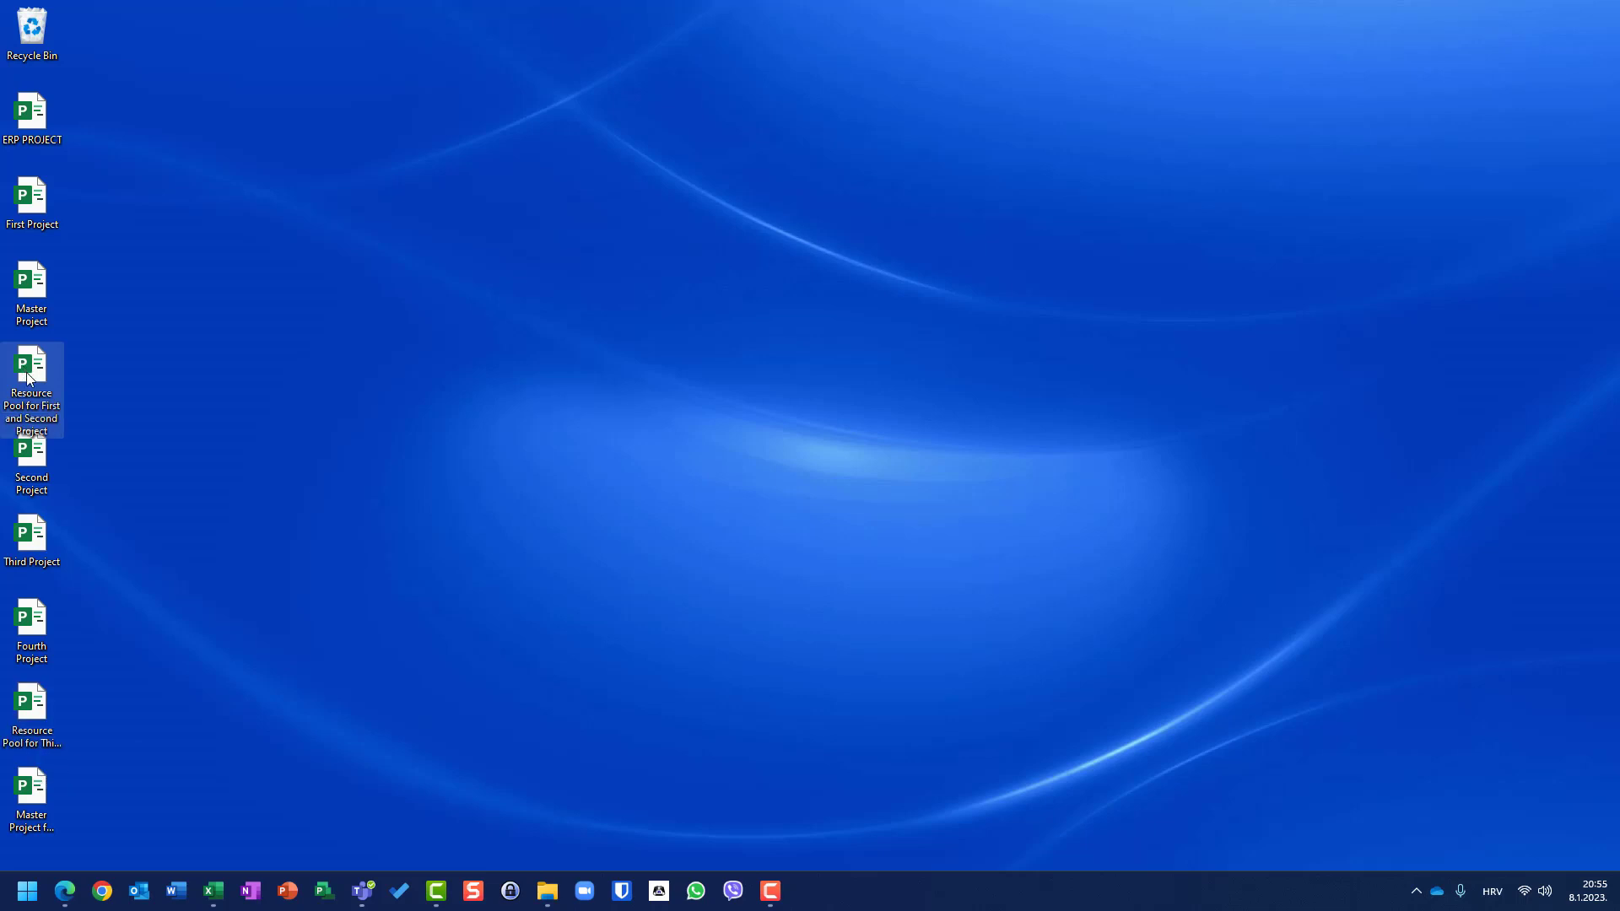
left_click(27, 374)
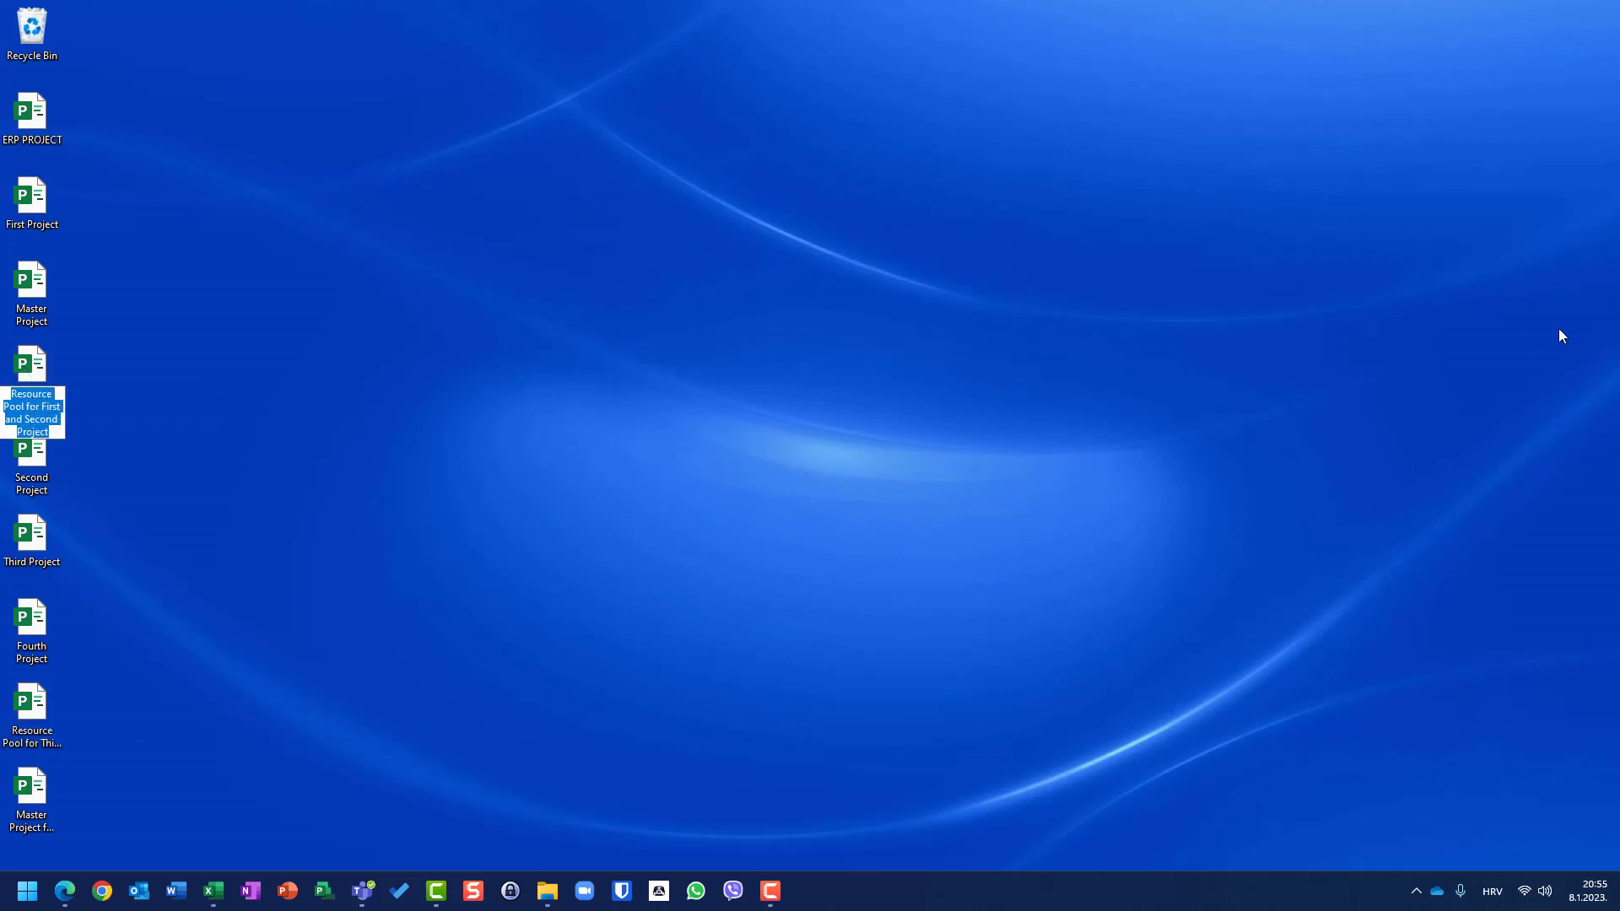
key("ctrl+shift+Left")
key("ctrl+shift+Left")
key("ctrl+shift+Left")
key("ctrl+shift+Left")
key("ctrl+shift+Left")
key("ctrl+shift+Right")
key("ctrl+shift+Right")
key("ctrl+shift+Right")
key("ctrl+shift+Right")
key("ctrl+shift+Right")
key("Delete")
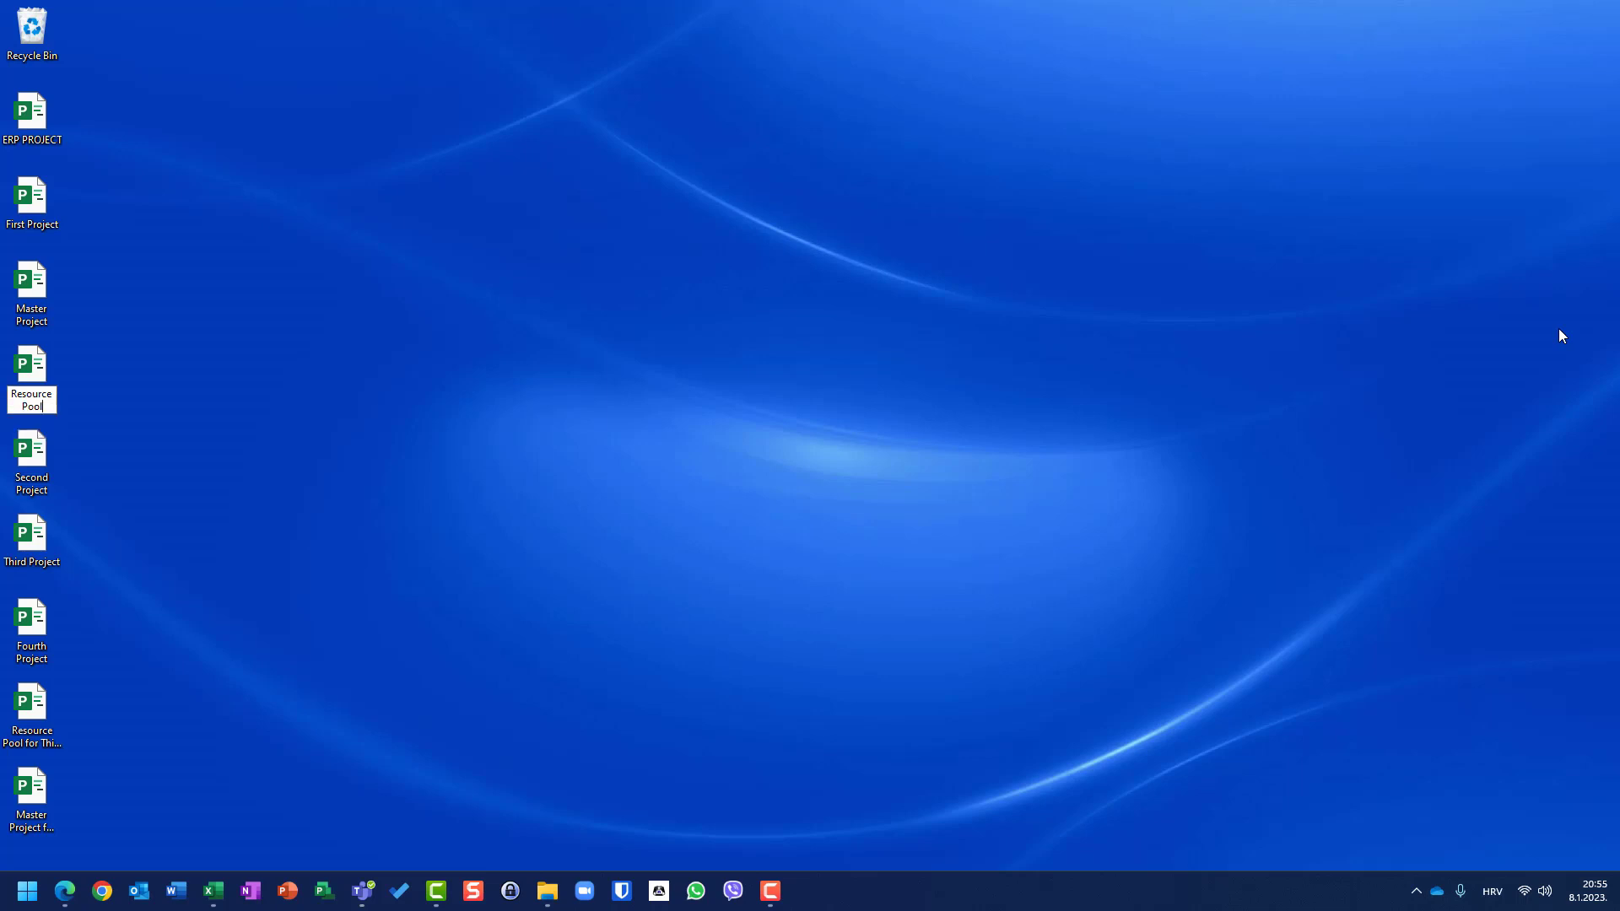
key("Return")
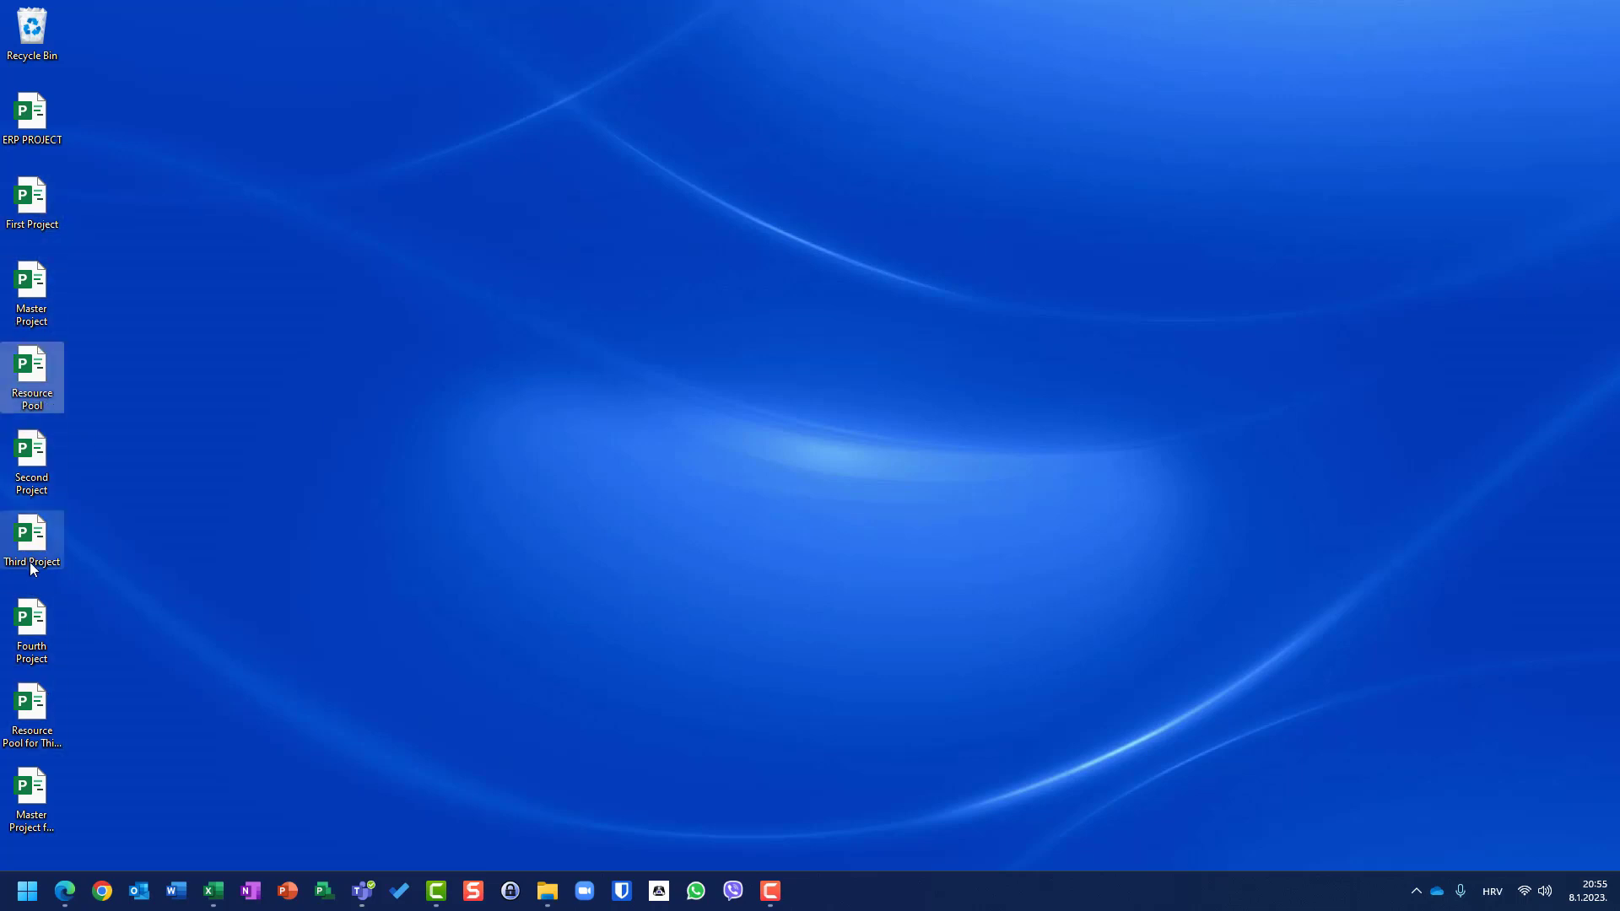
Step: Reopen First Project together with its resource pool and switch to the Resource Pool file to view its resource usage
double_click(31, 199)
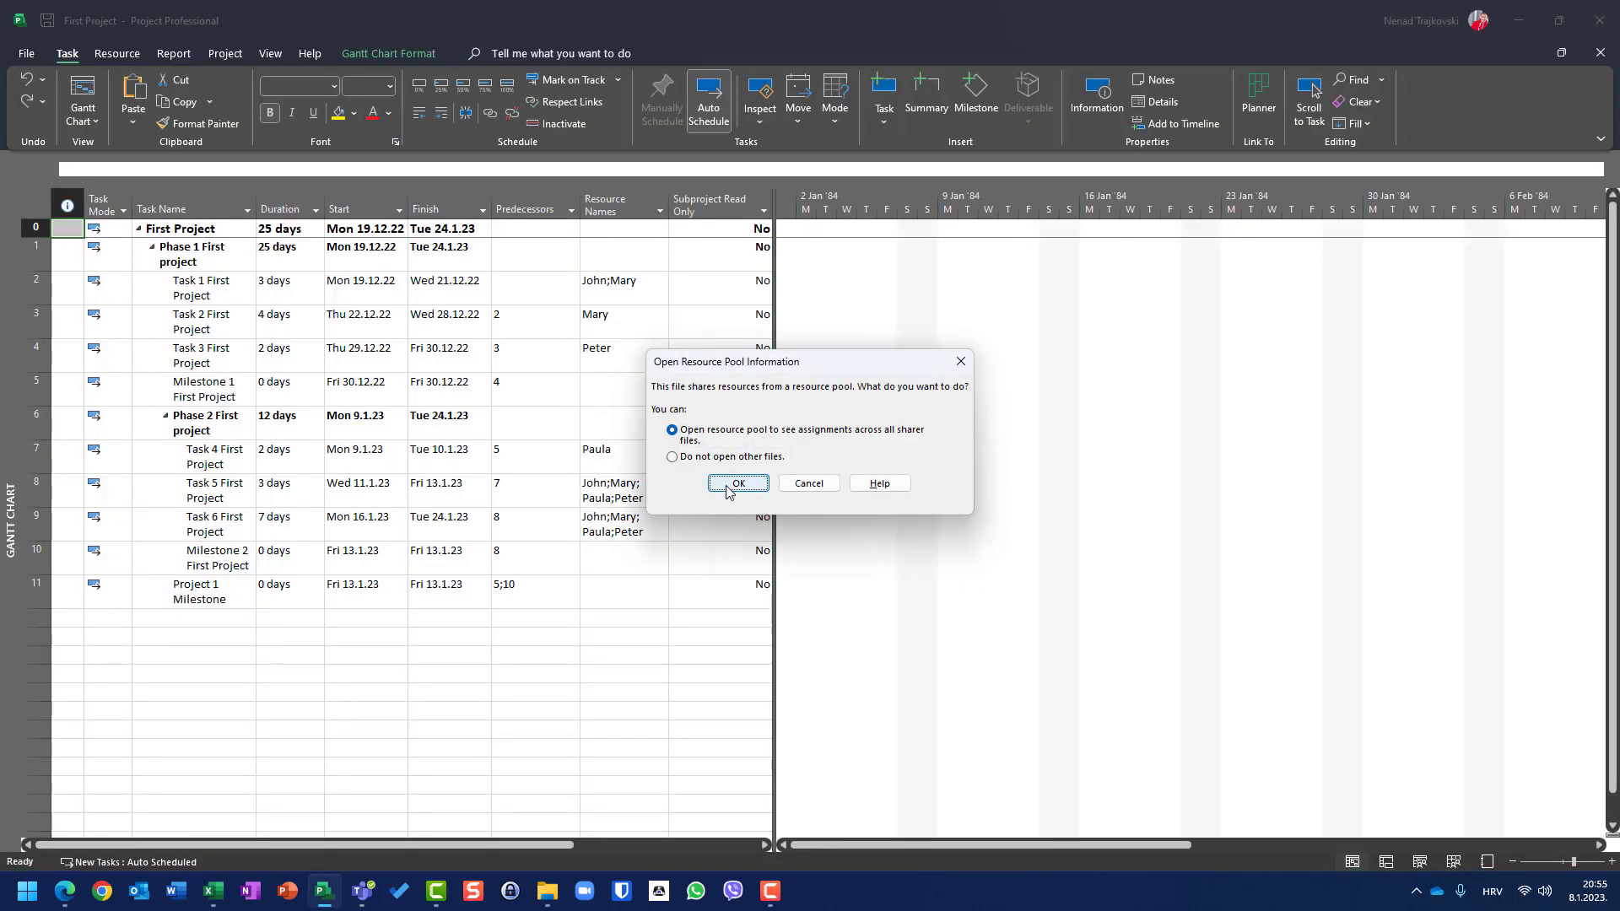
left_click(729, 487)
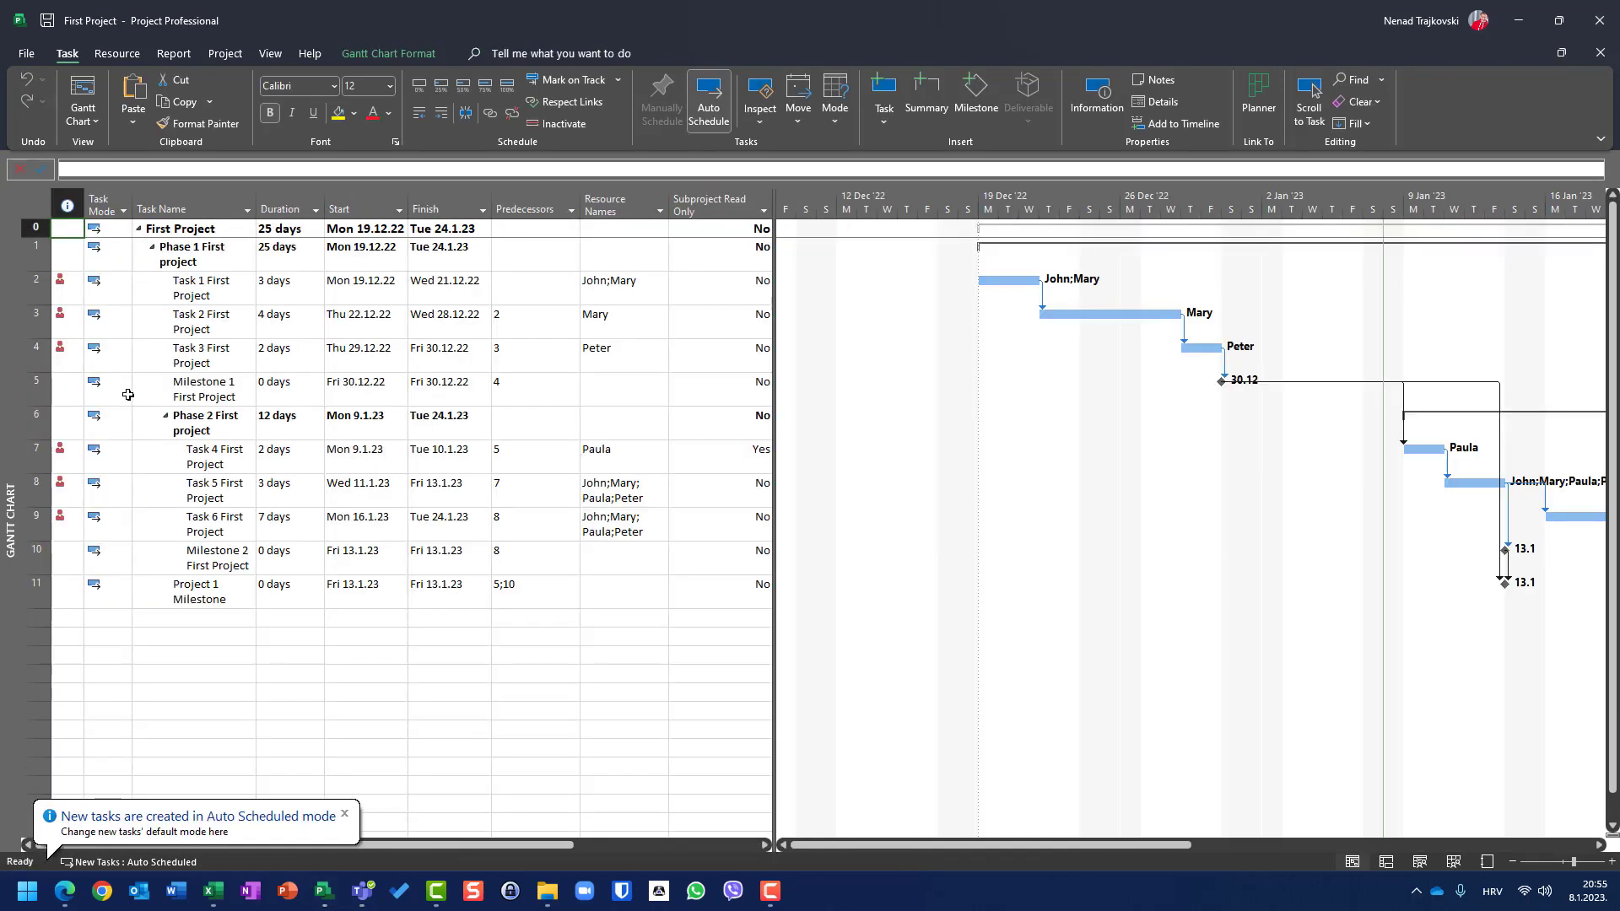
left_click(194, 347)
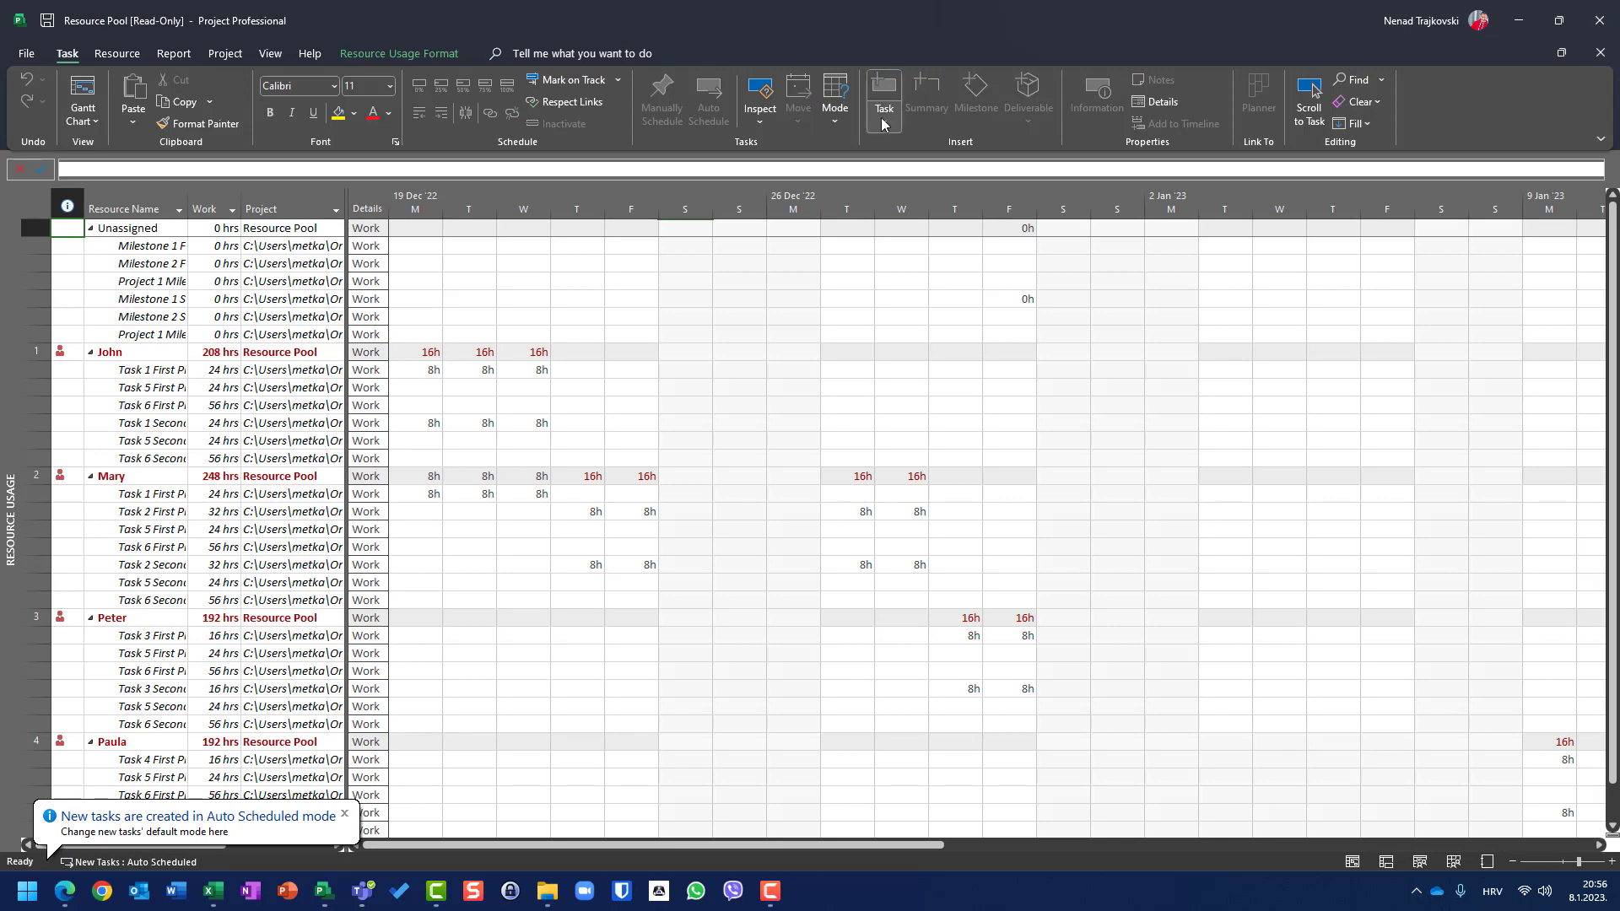
Step: Close the open project files and rename the desktop file "Resource Pool" to "Resource Pool for First and Second Project"
left_click(1599, 21)
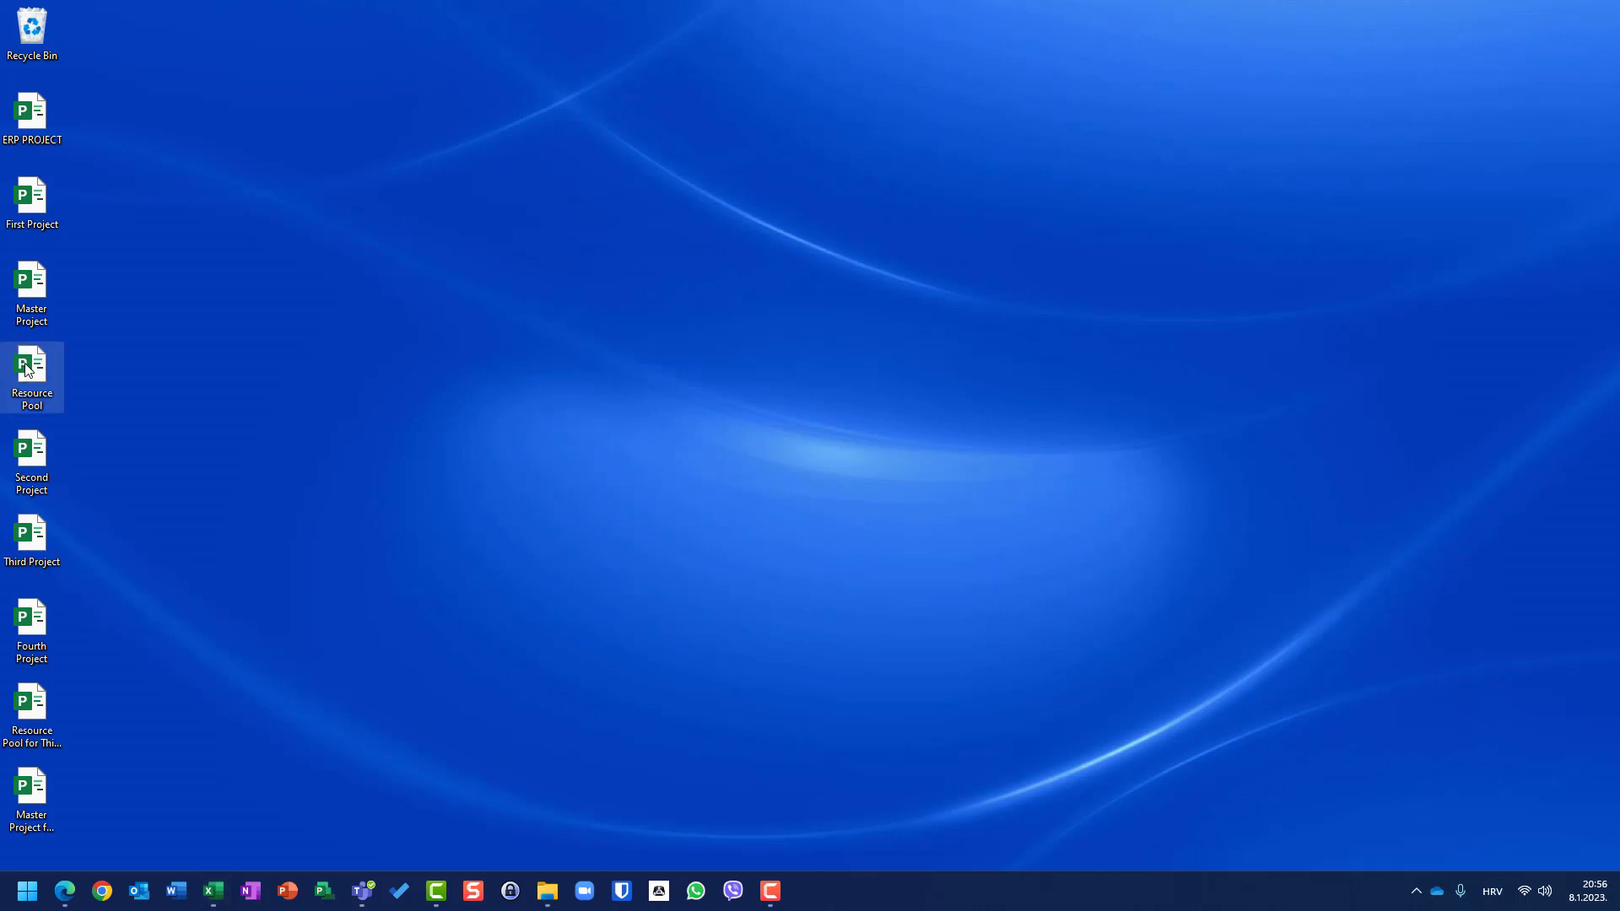
key("F2")
left_click(44, 406)
type("for")
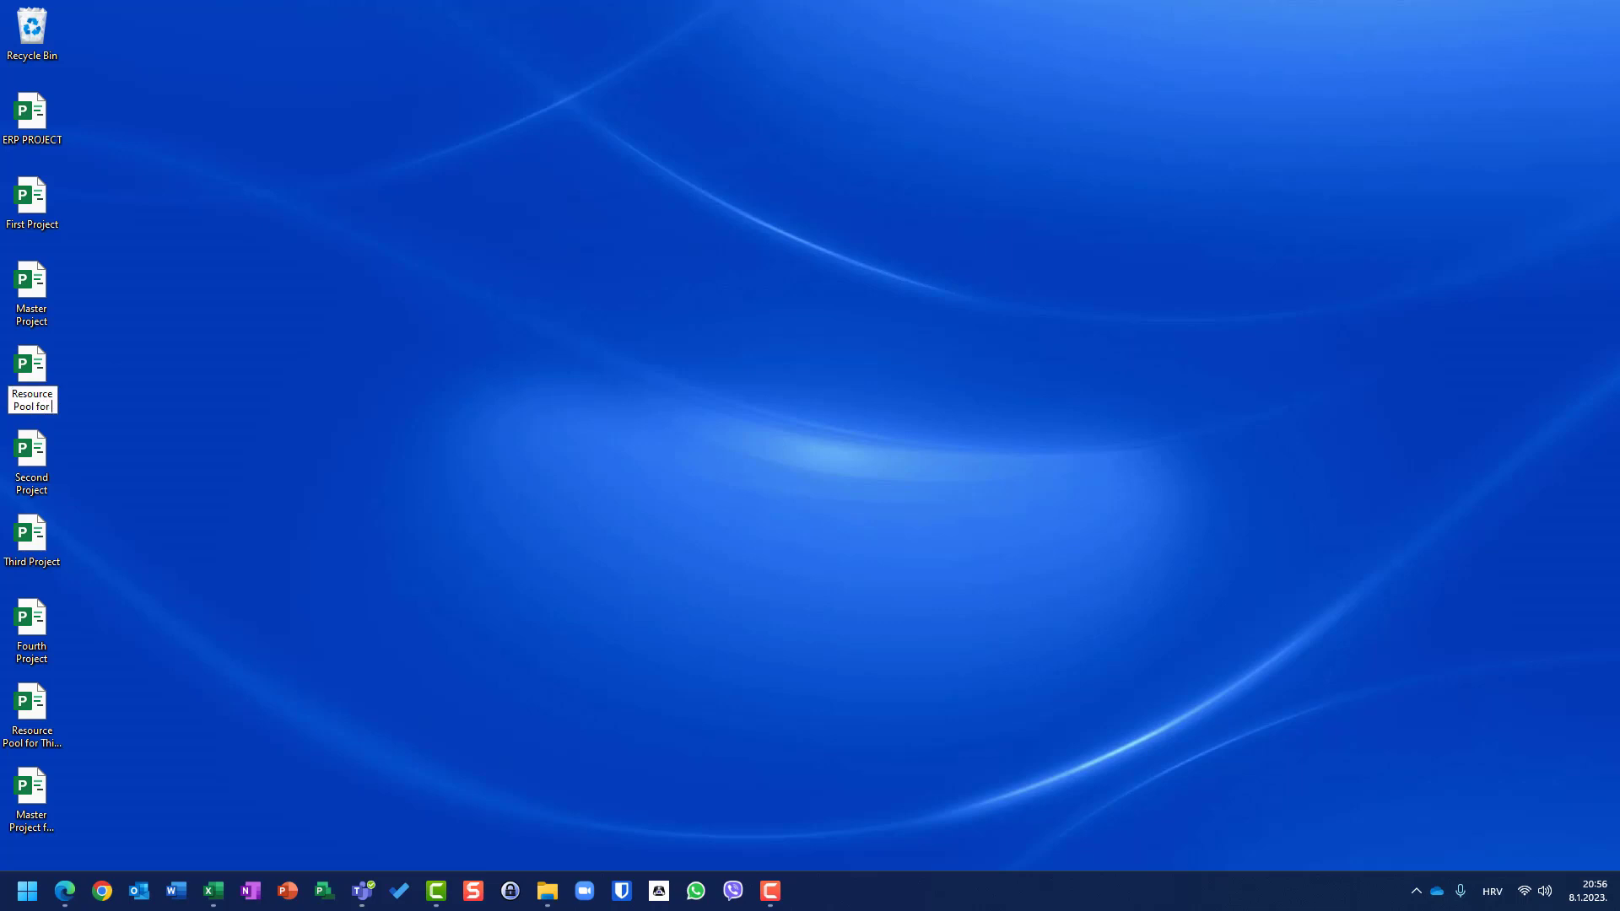
type(" First and Secon")
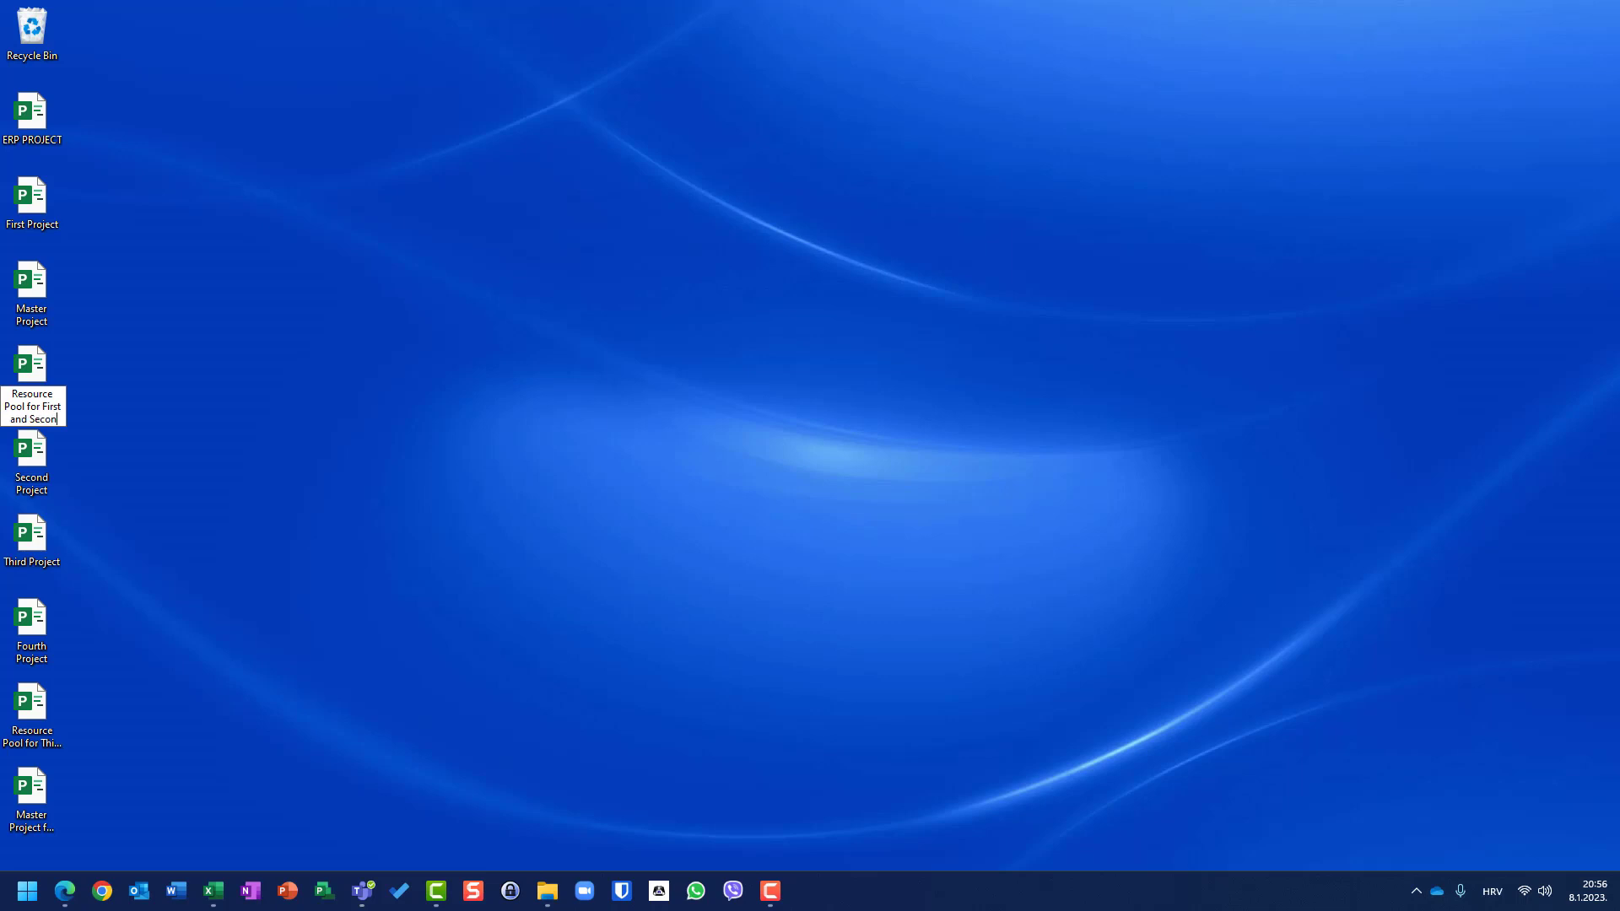
type("d Pro")
type("ject")
key("Return")
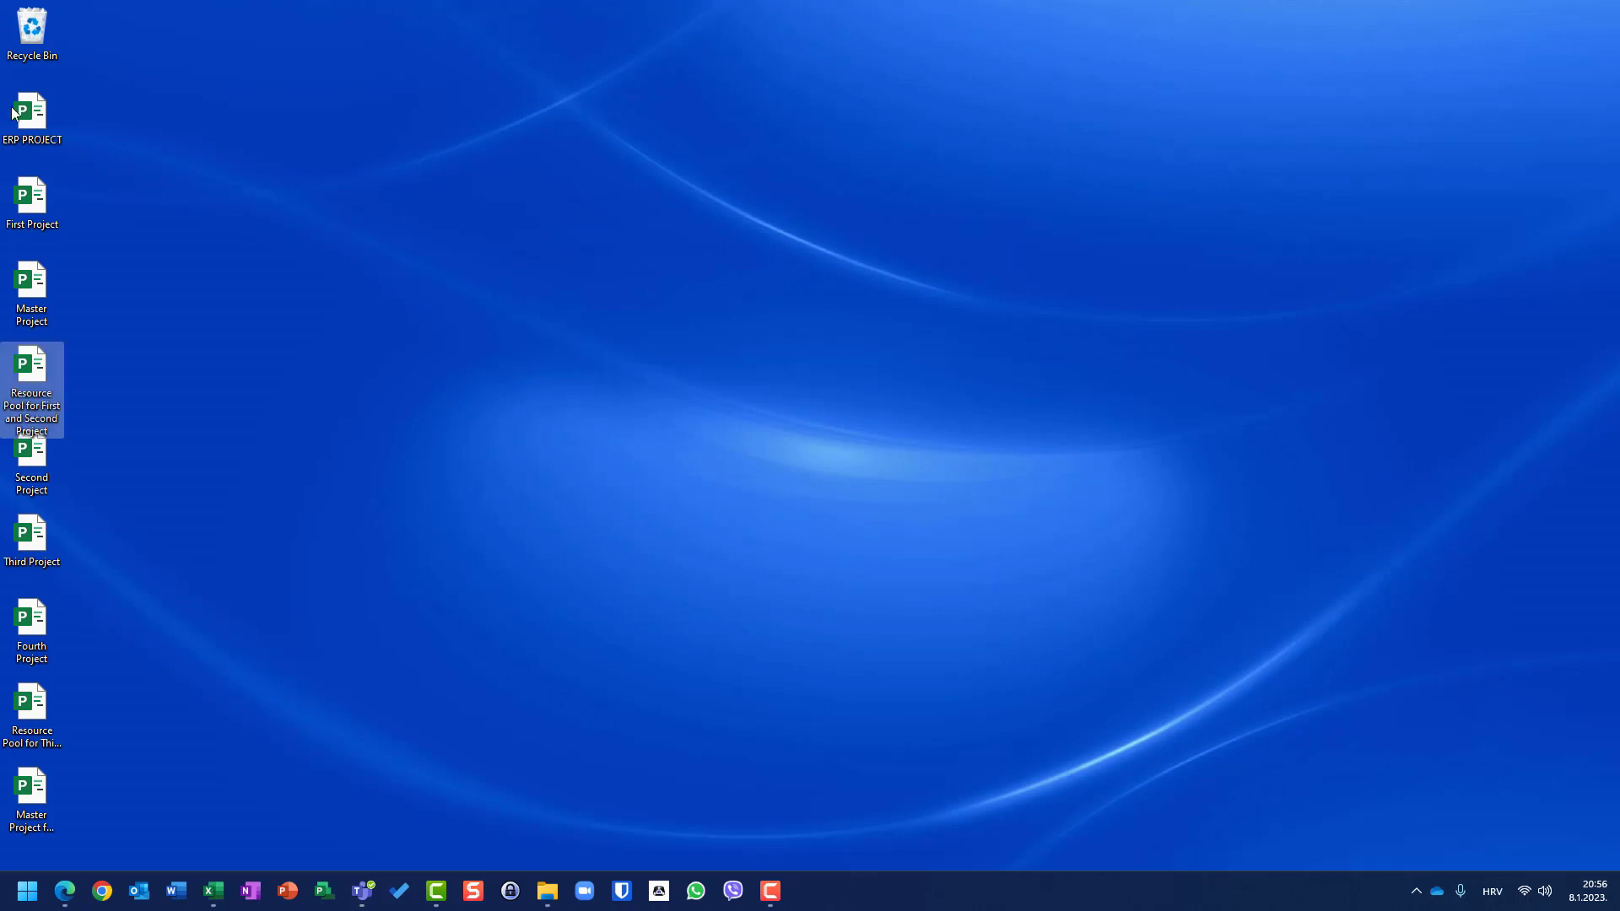
Step: Open First Project and Second Project, trying to open their resource pool to see assignments across all sharer files
double_click(32, 203)
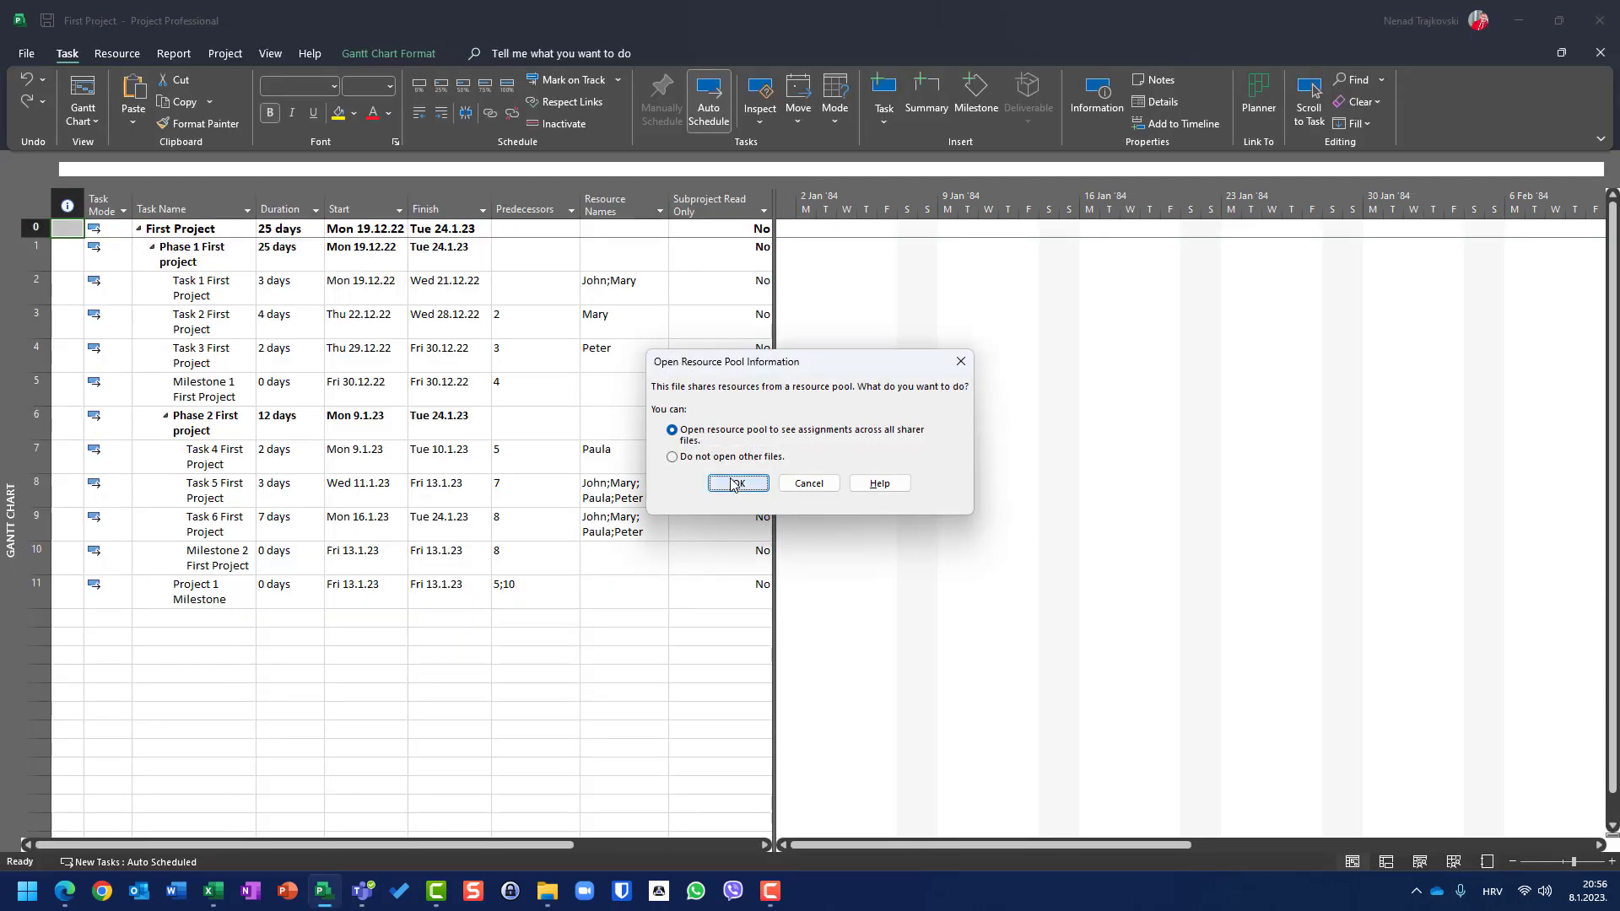
left_click(735, 484)
left_click(817, 496)
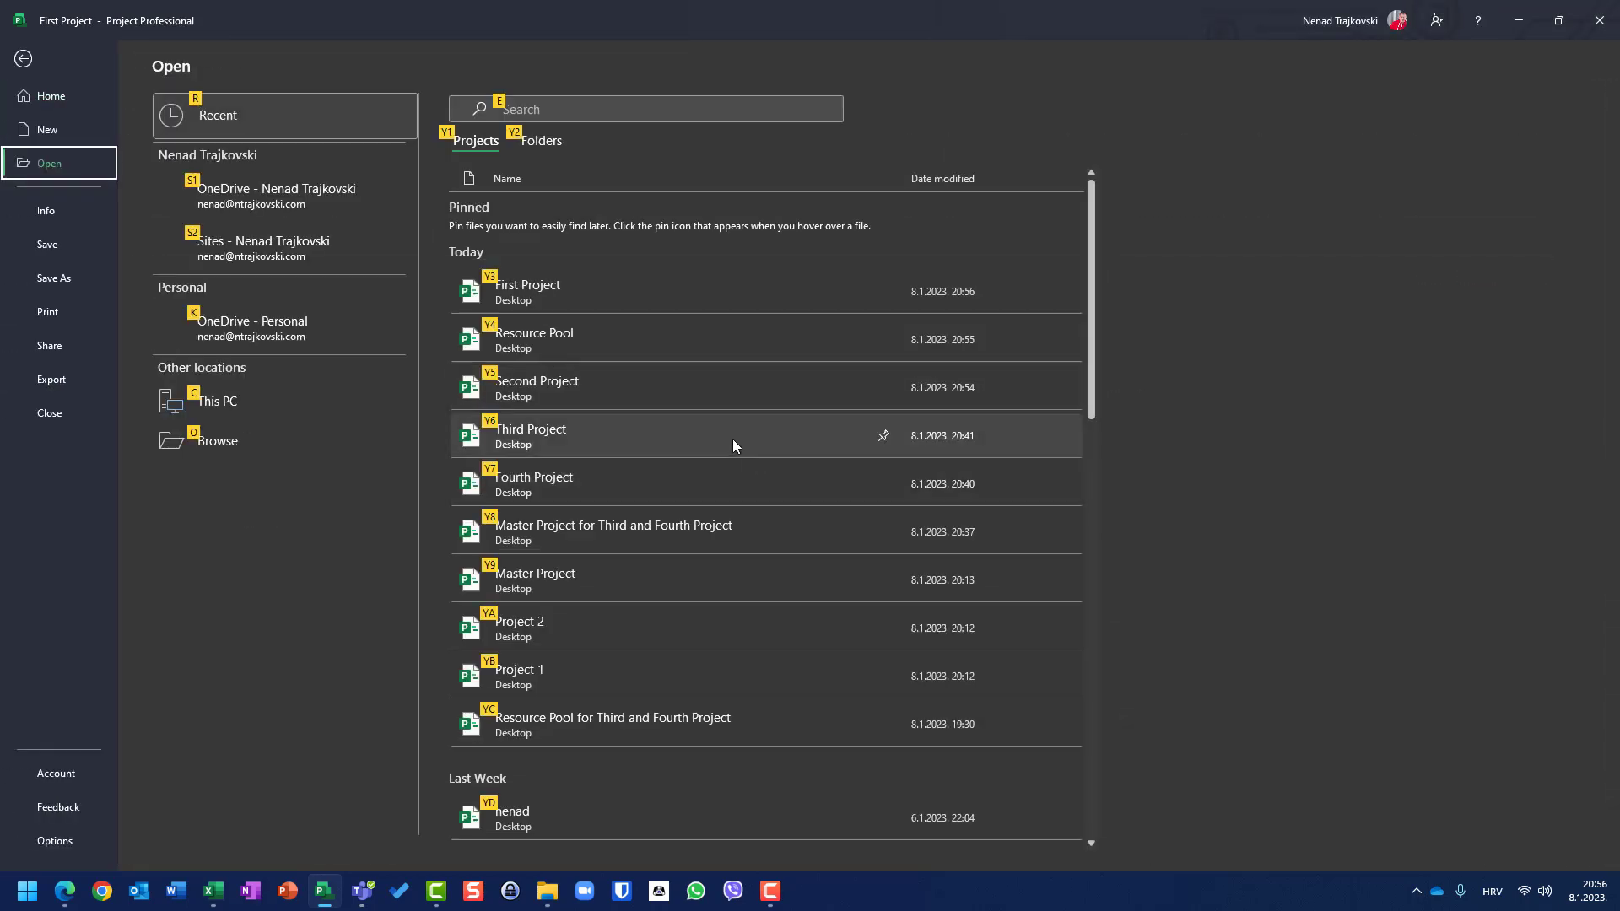
left_click(579, 377)
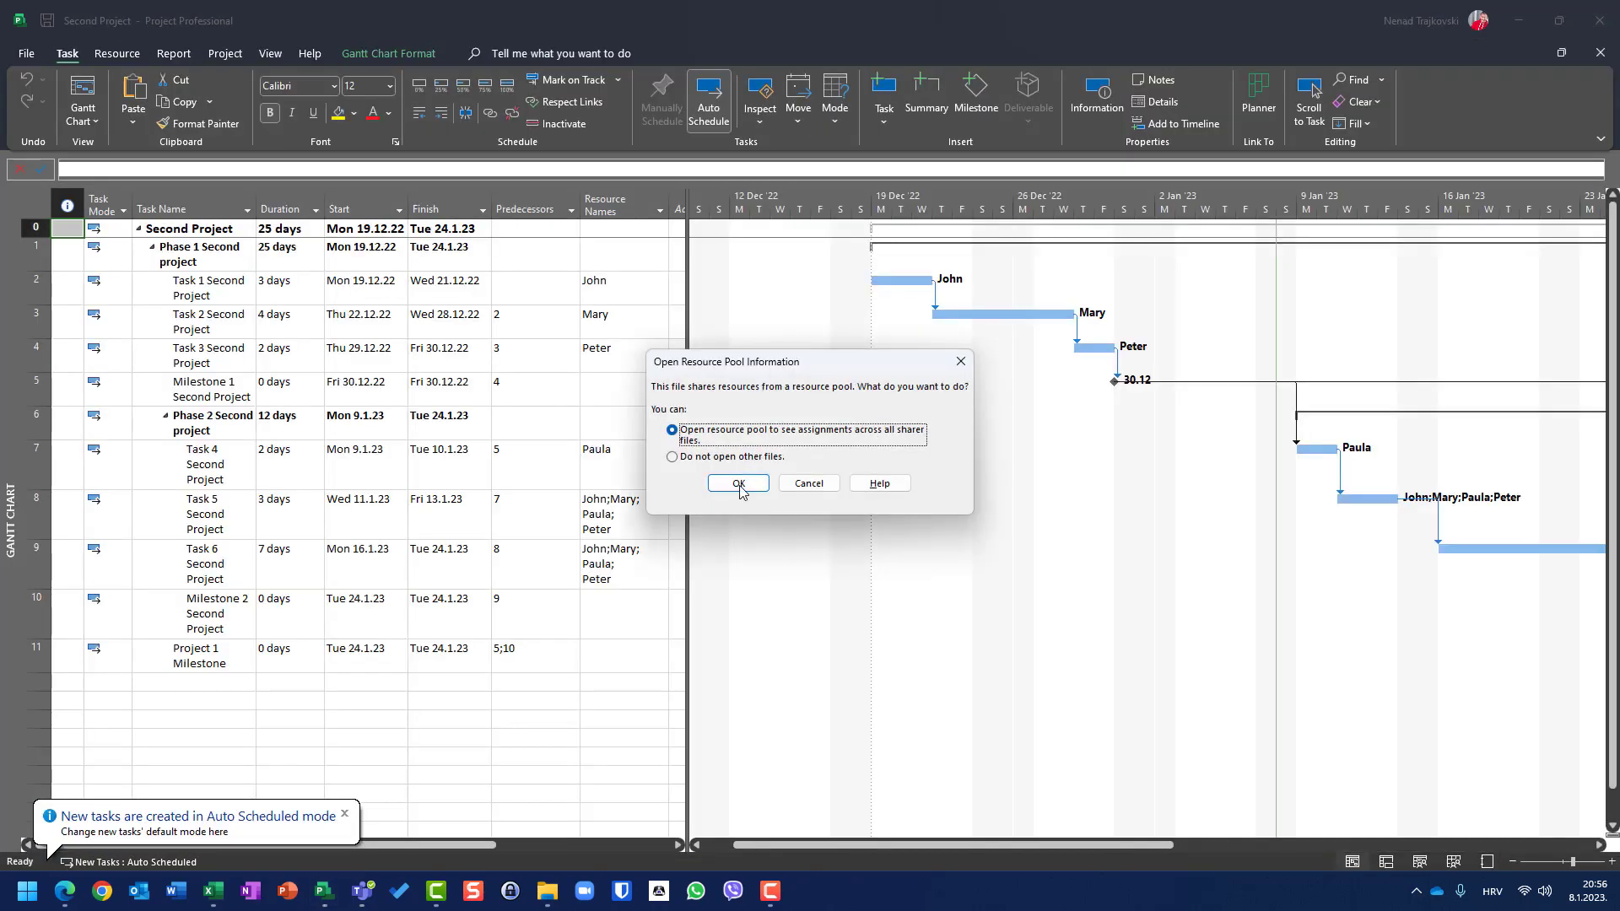
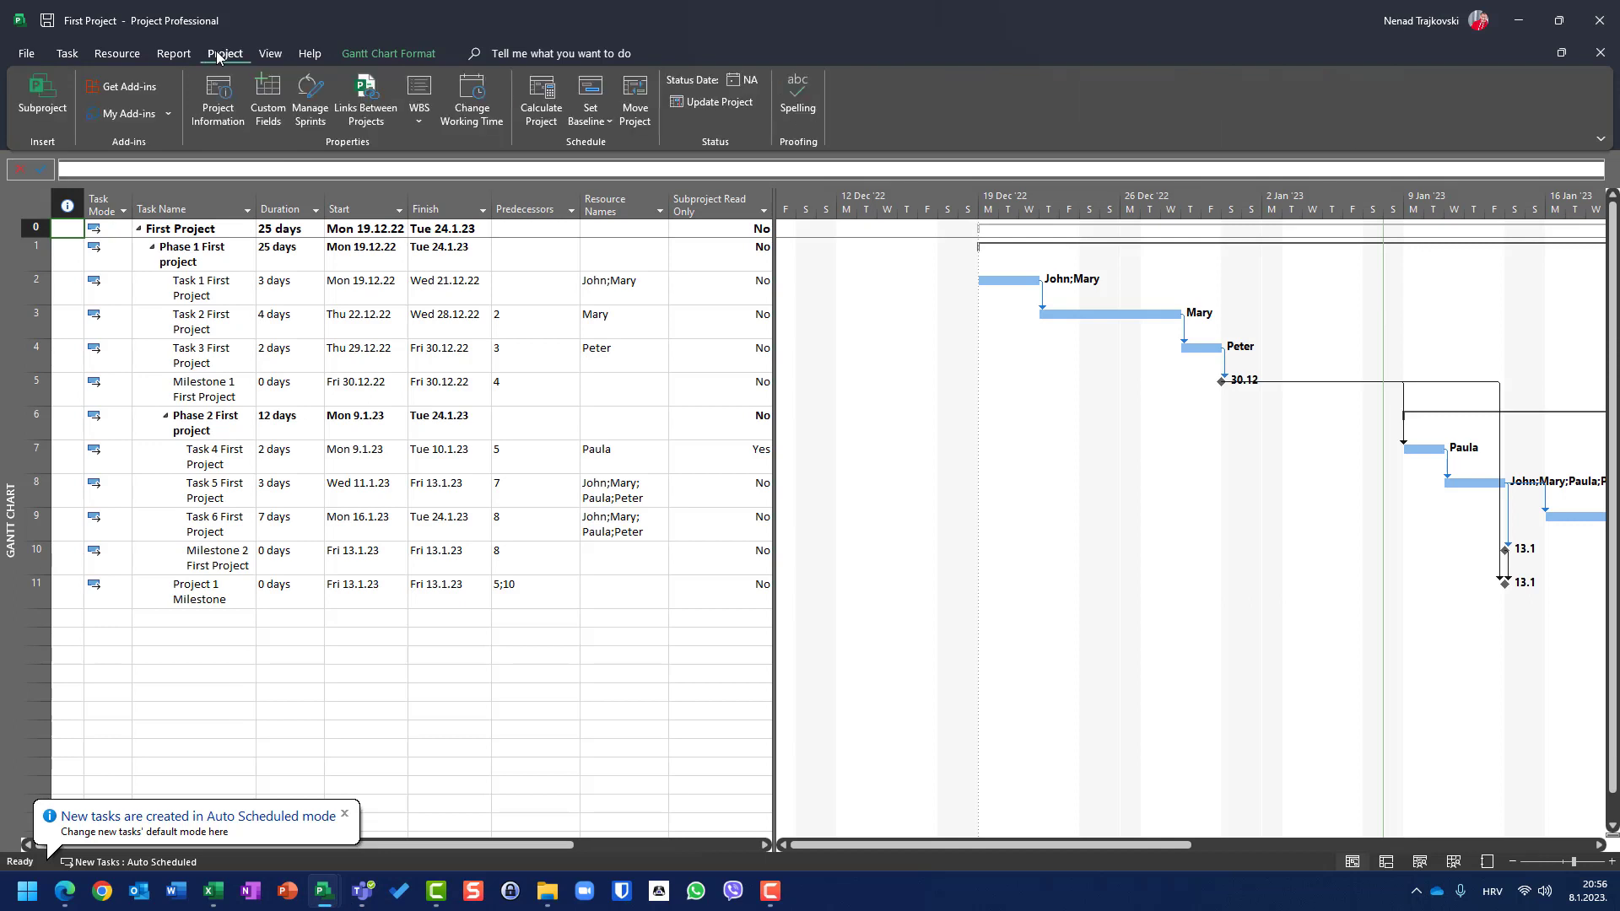
left_click(183, 468)
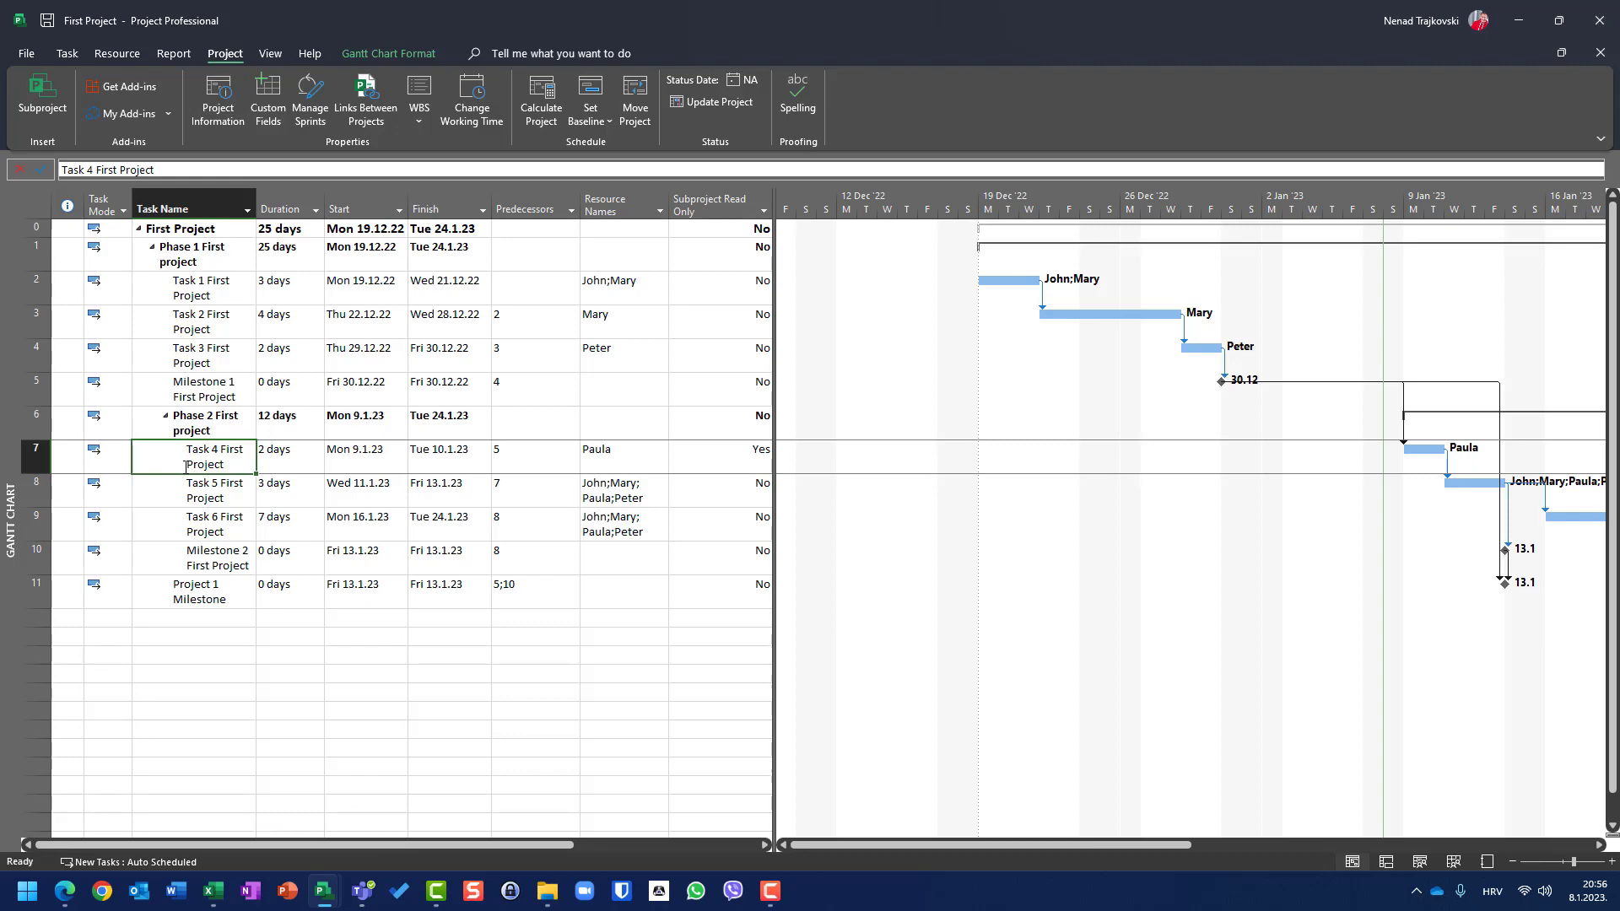
Step: Open the desktop file "Resource Pool for First and Second Project" as a read-only resource pool
left_click(1512, 18)
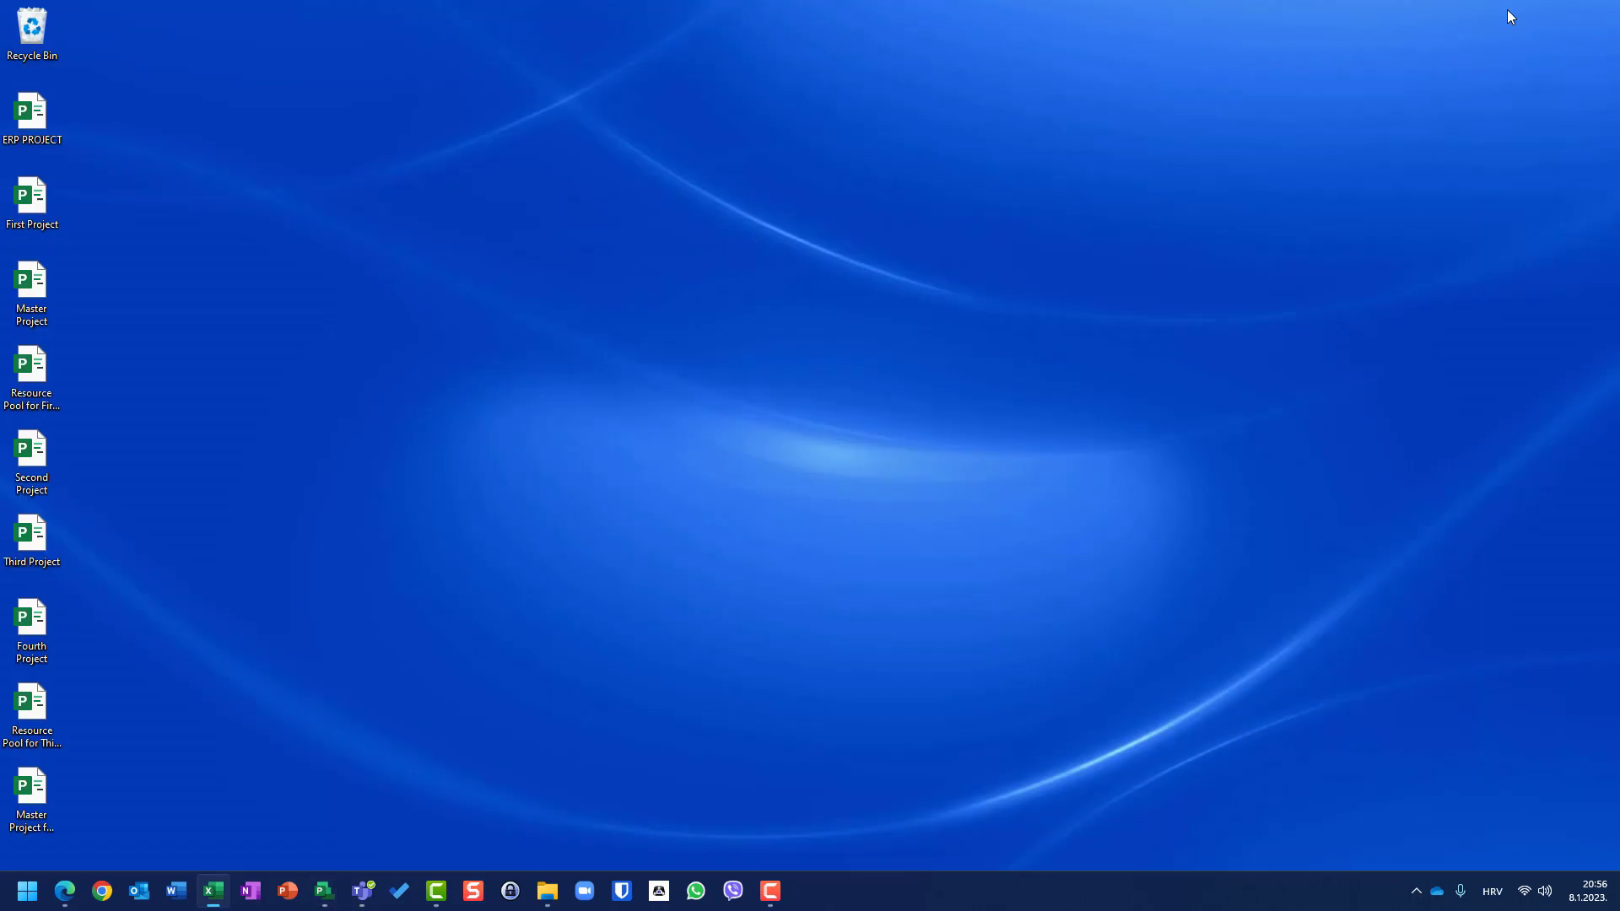
double_click(35, 377)
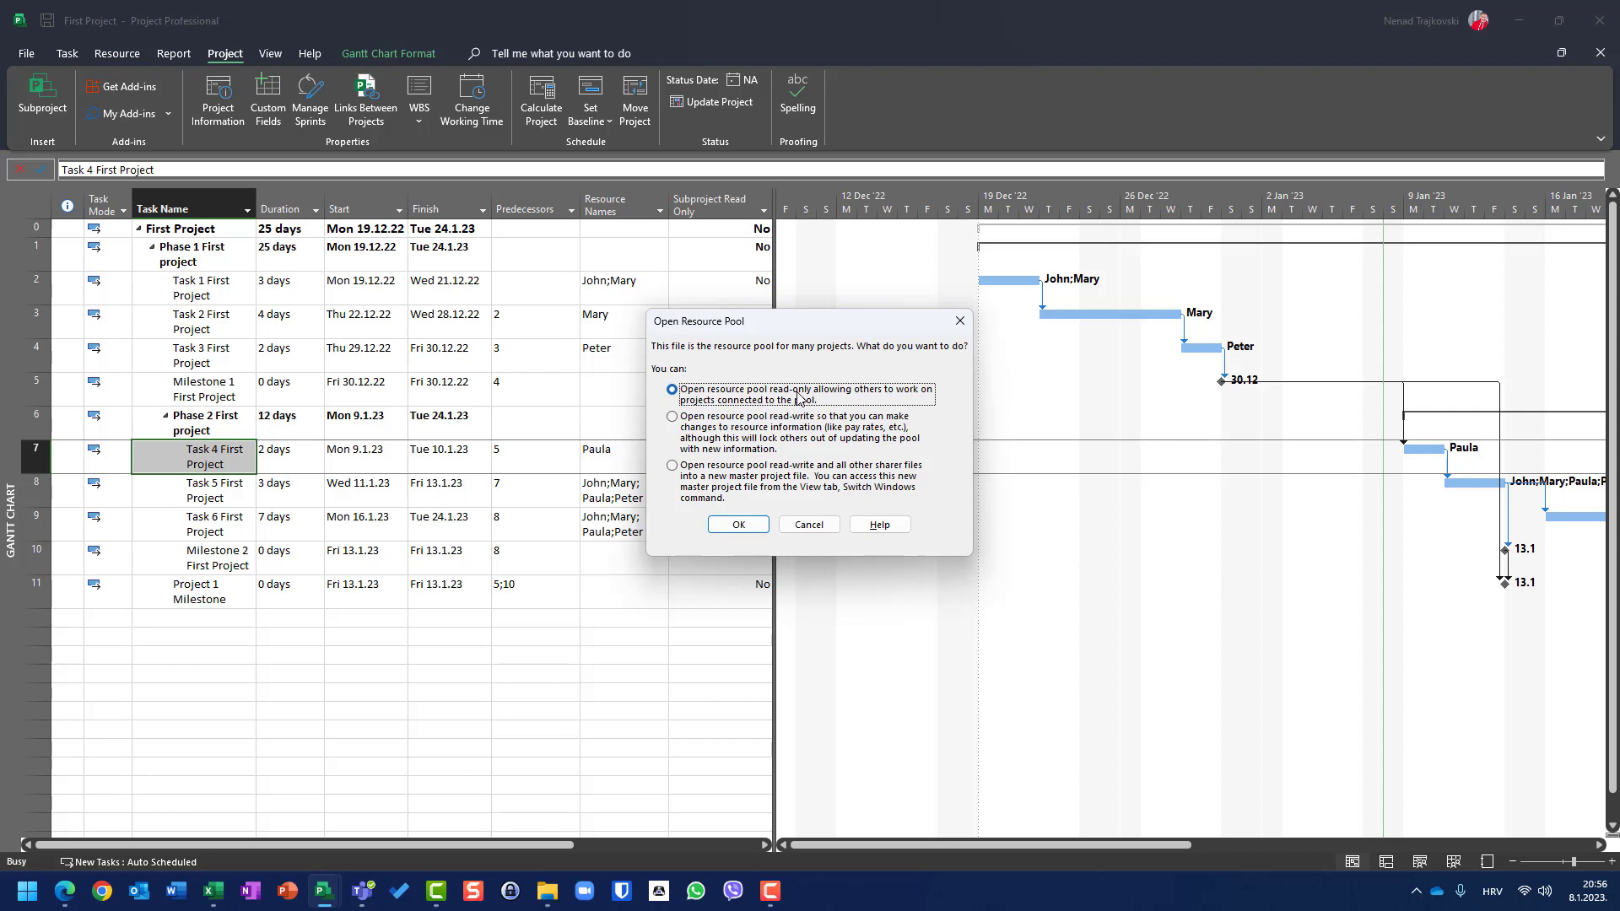
left_click(738, 524)
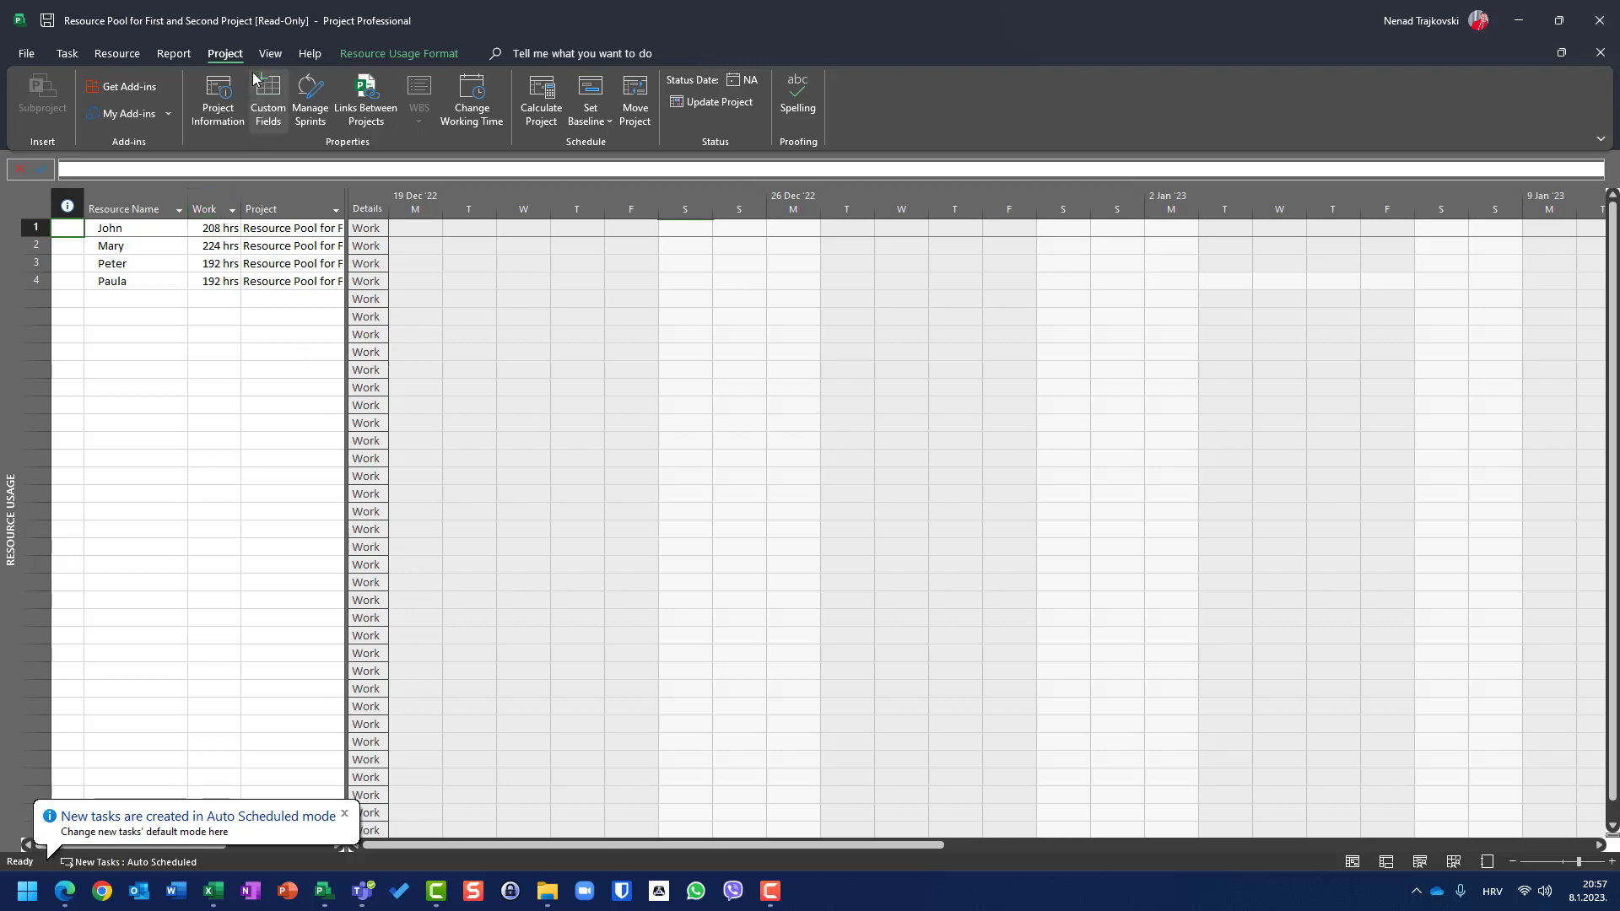
Step: Check the resource sharing settings of the renamed resource pool file and leave them without applying anything
left_click(135, 57)
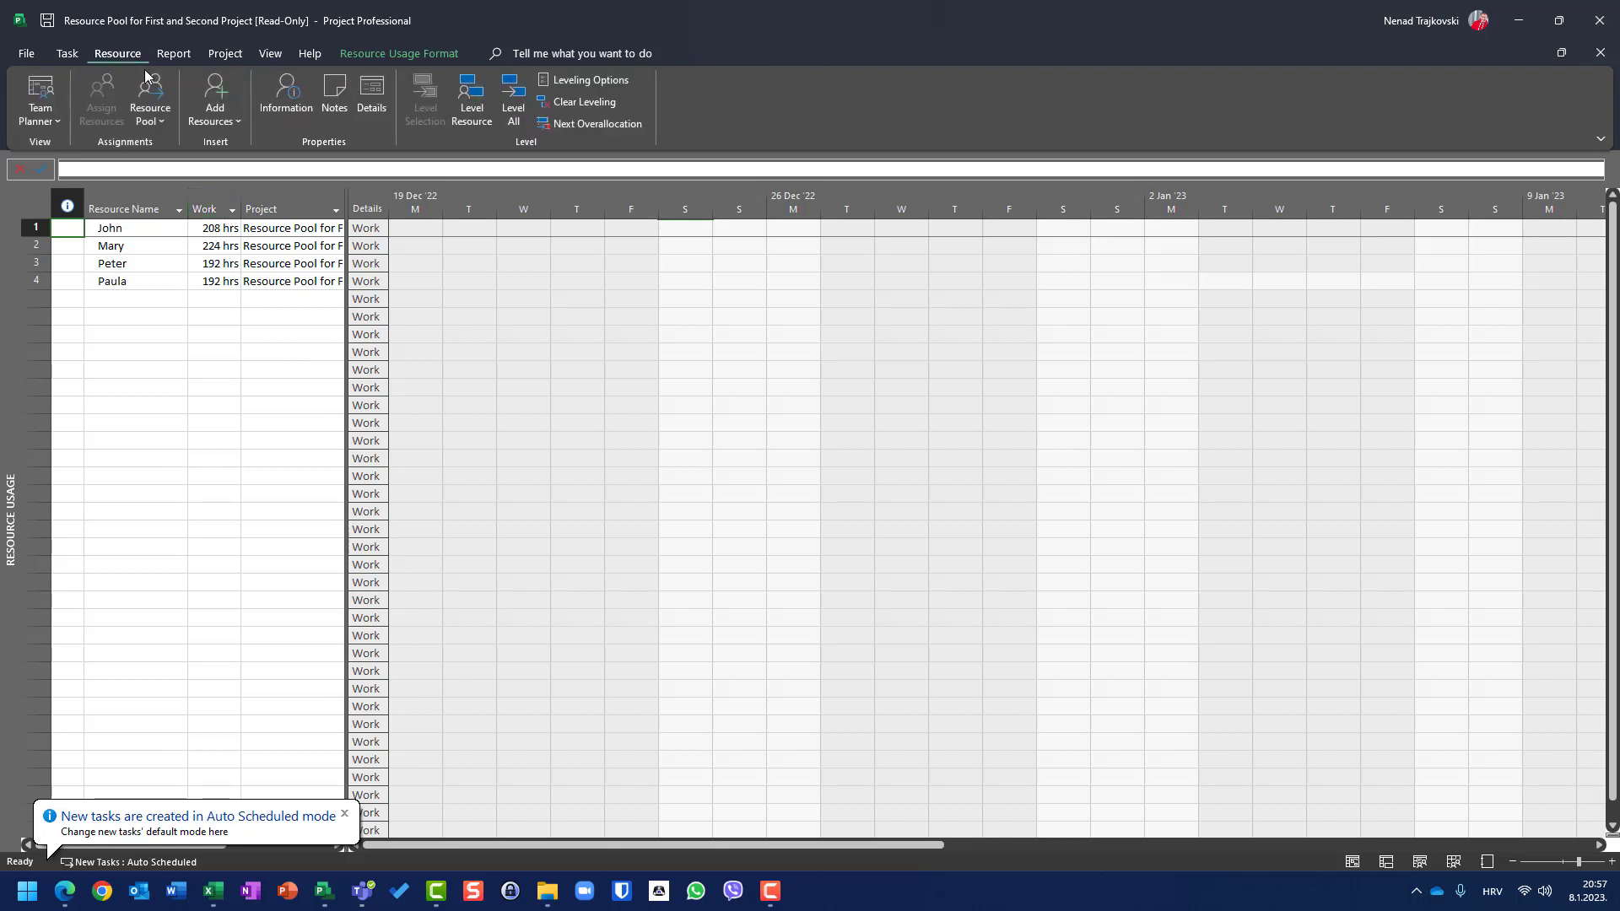
left_click(151, 116)
left_click(176, 151)
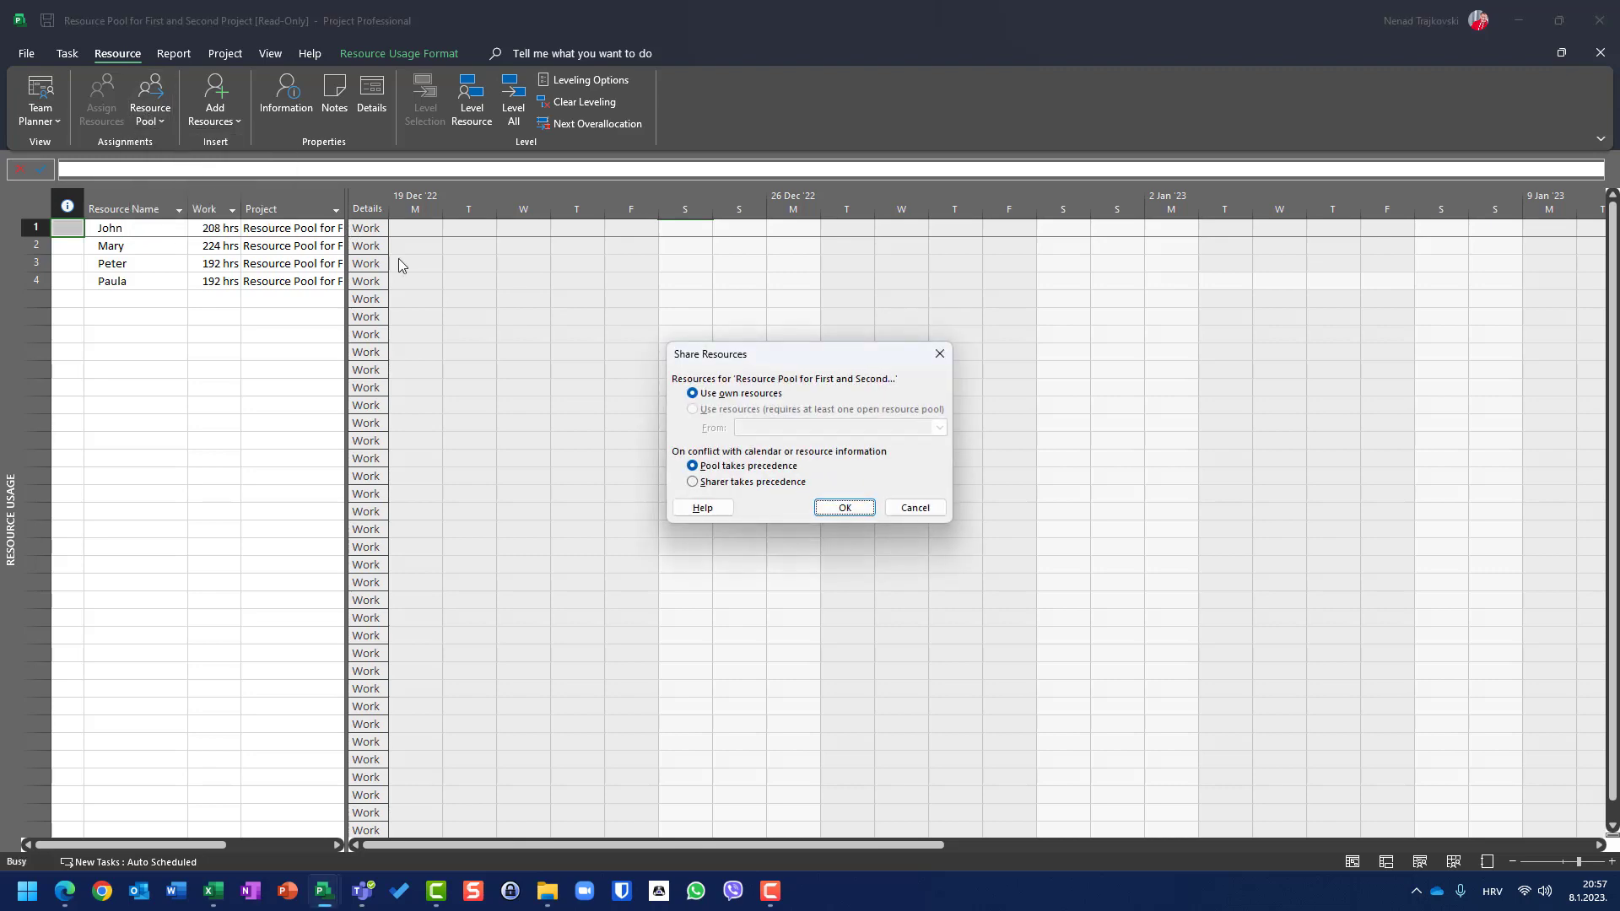
left_click(902, 510)
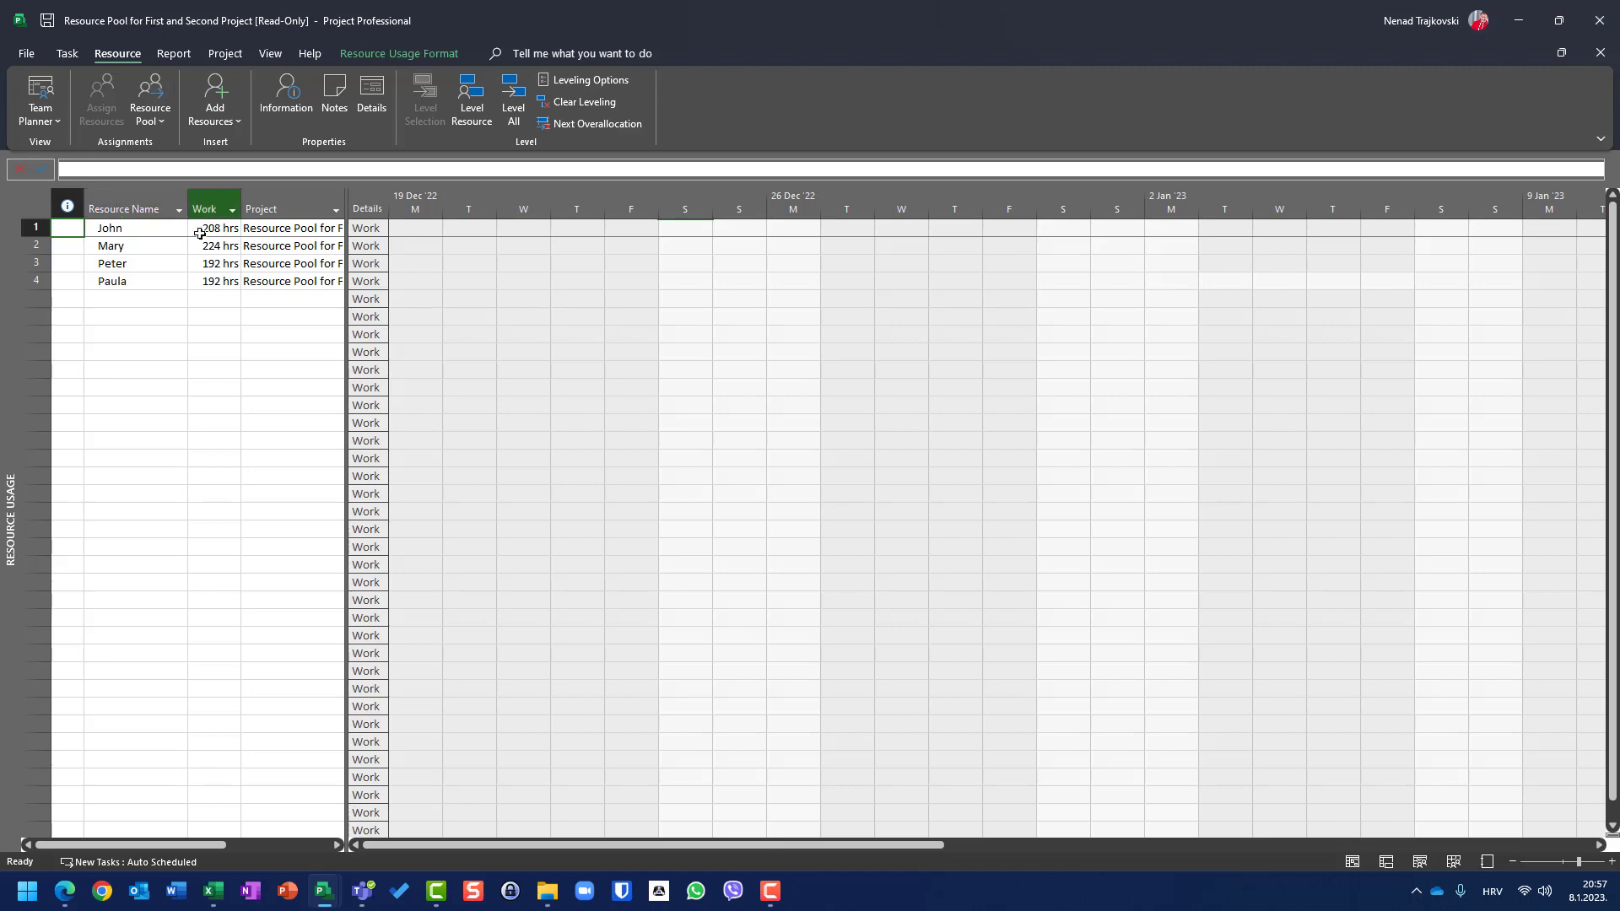
Step: Make First Project use resources from "Resource Pool for First and Second Project", with the pool taking precedence
left_click(328, 903)
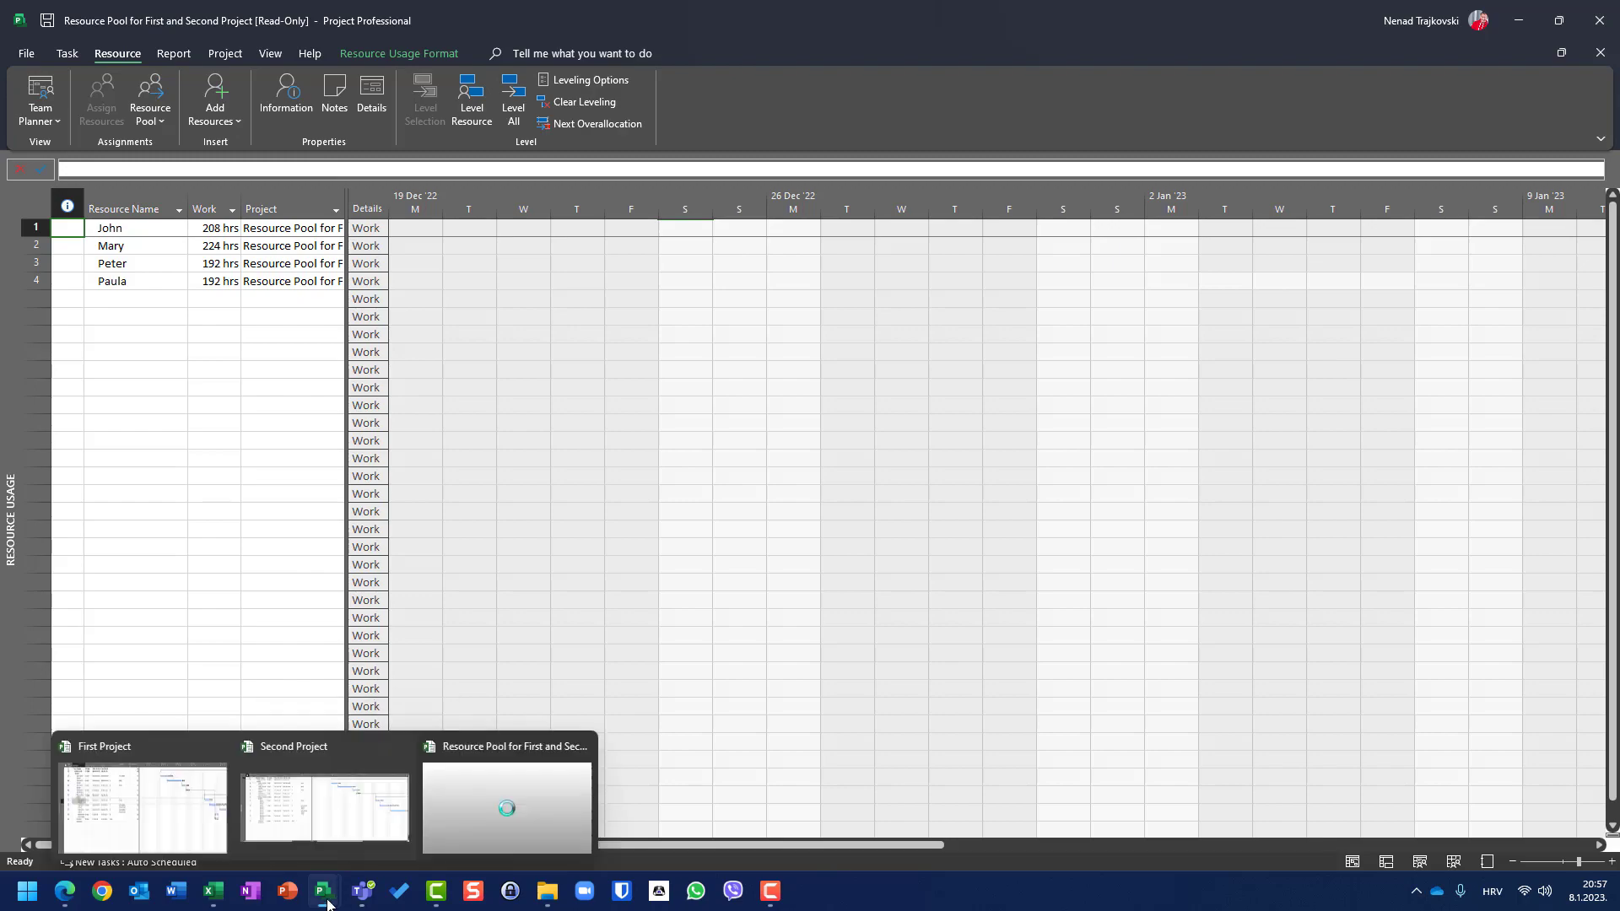
left_click(154, 815)
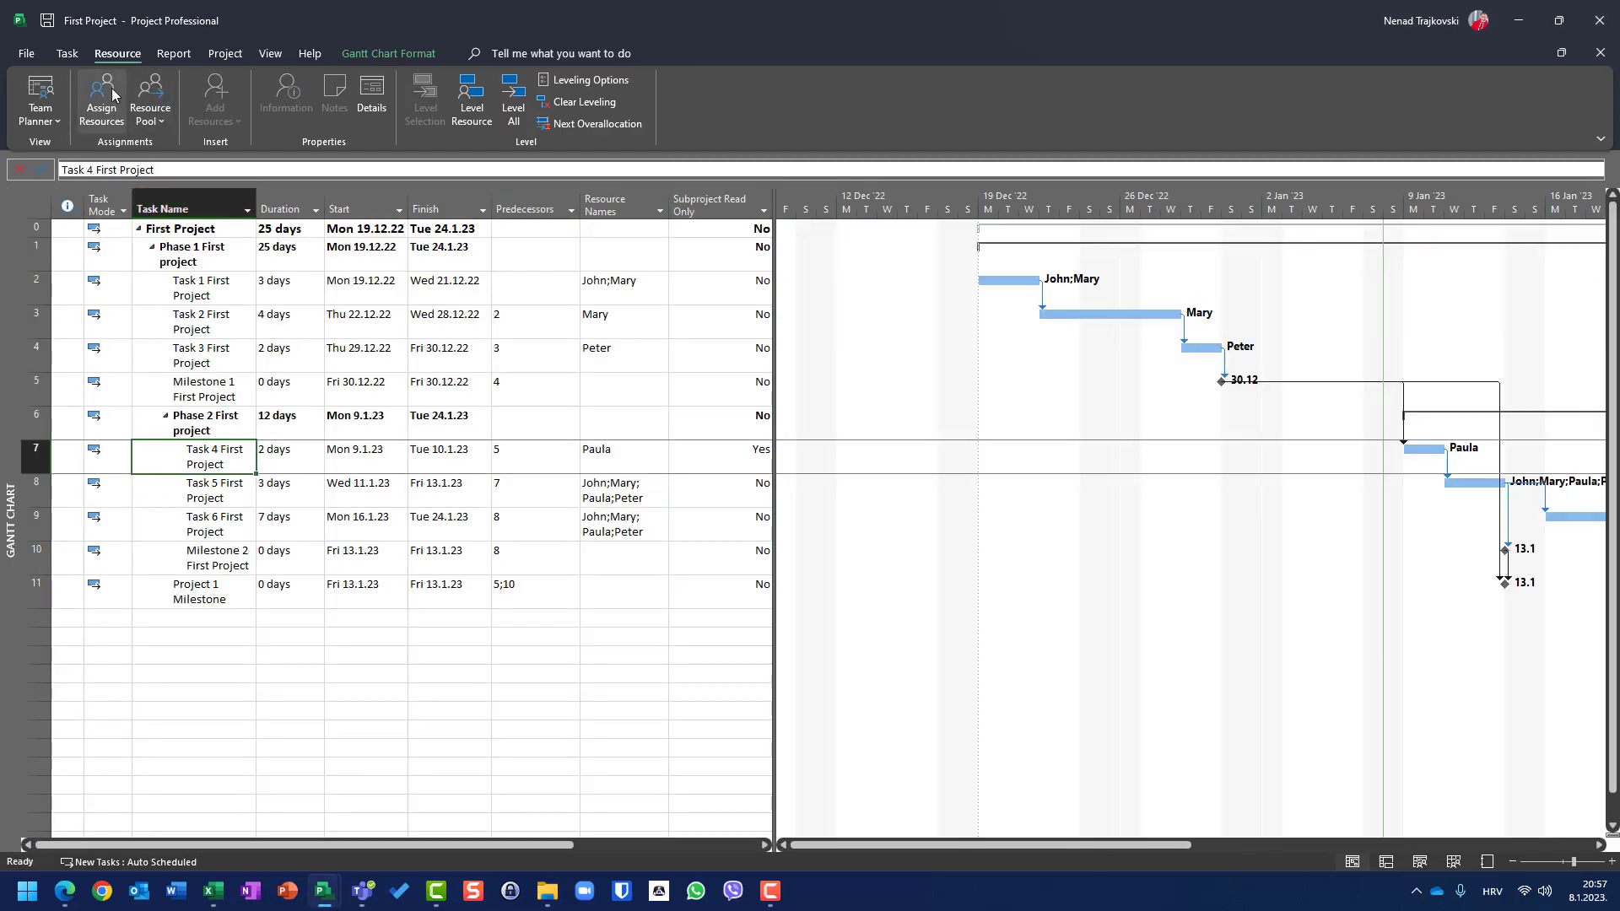
left_click(145, 116)
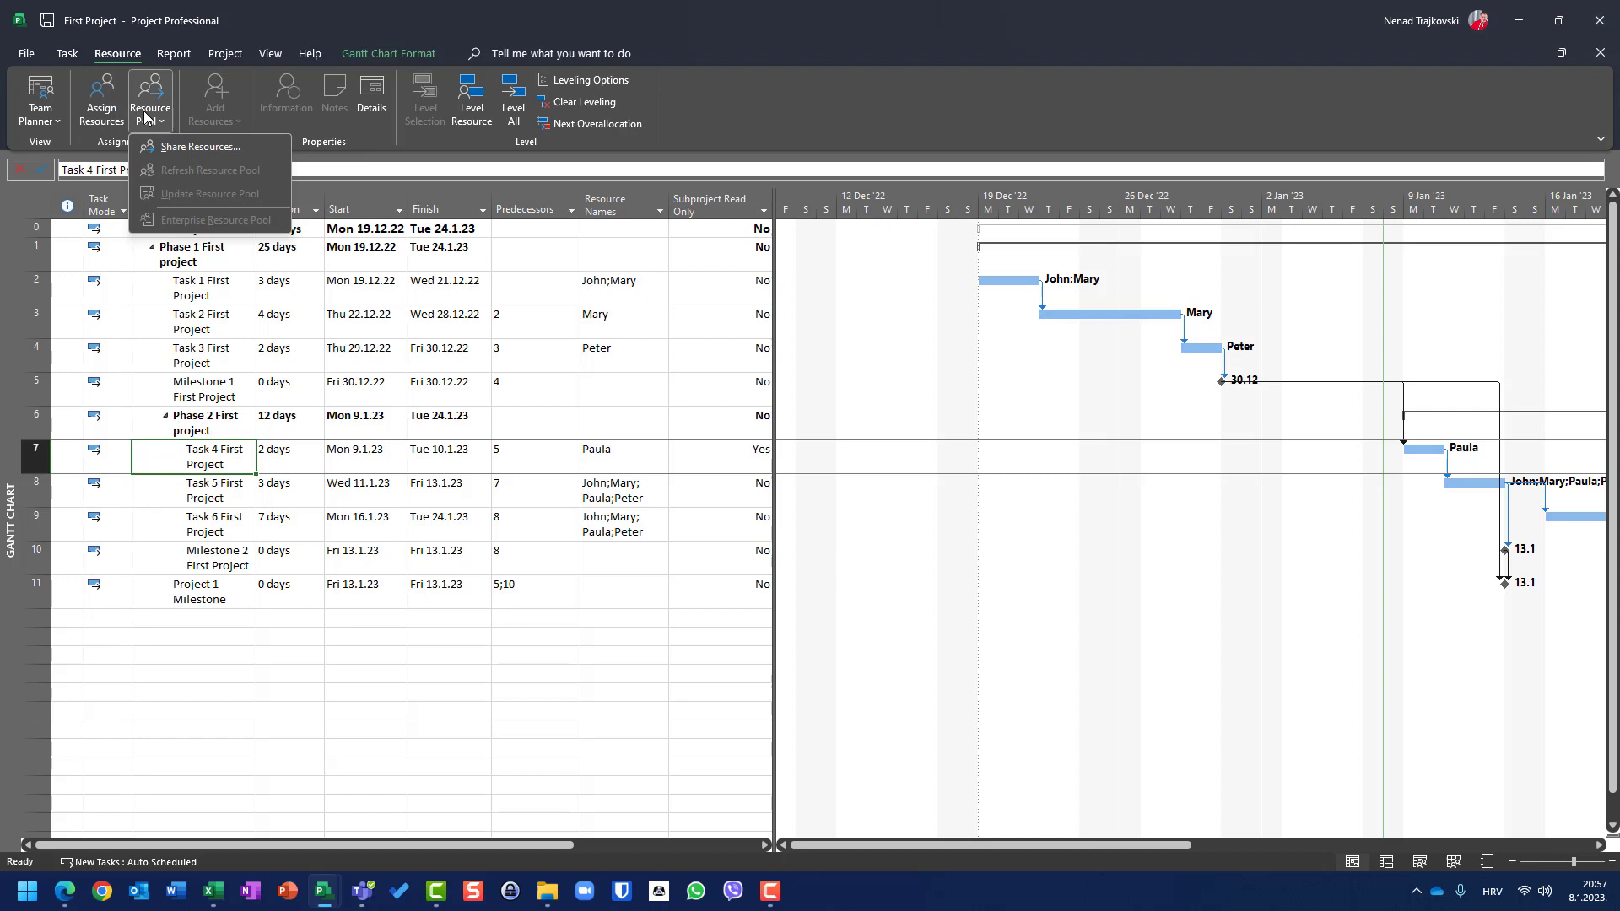
left_click(184, 150)
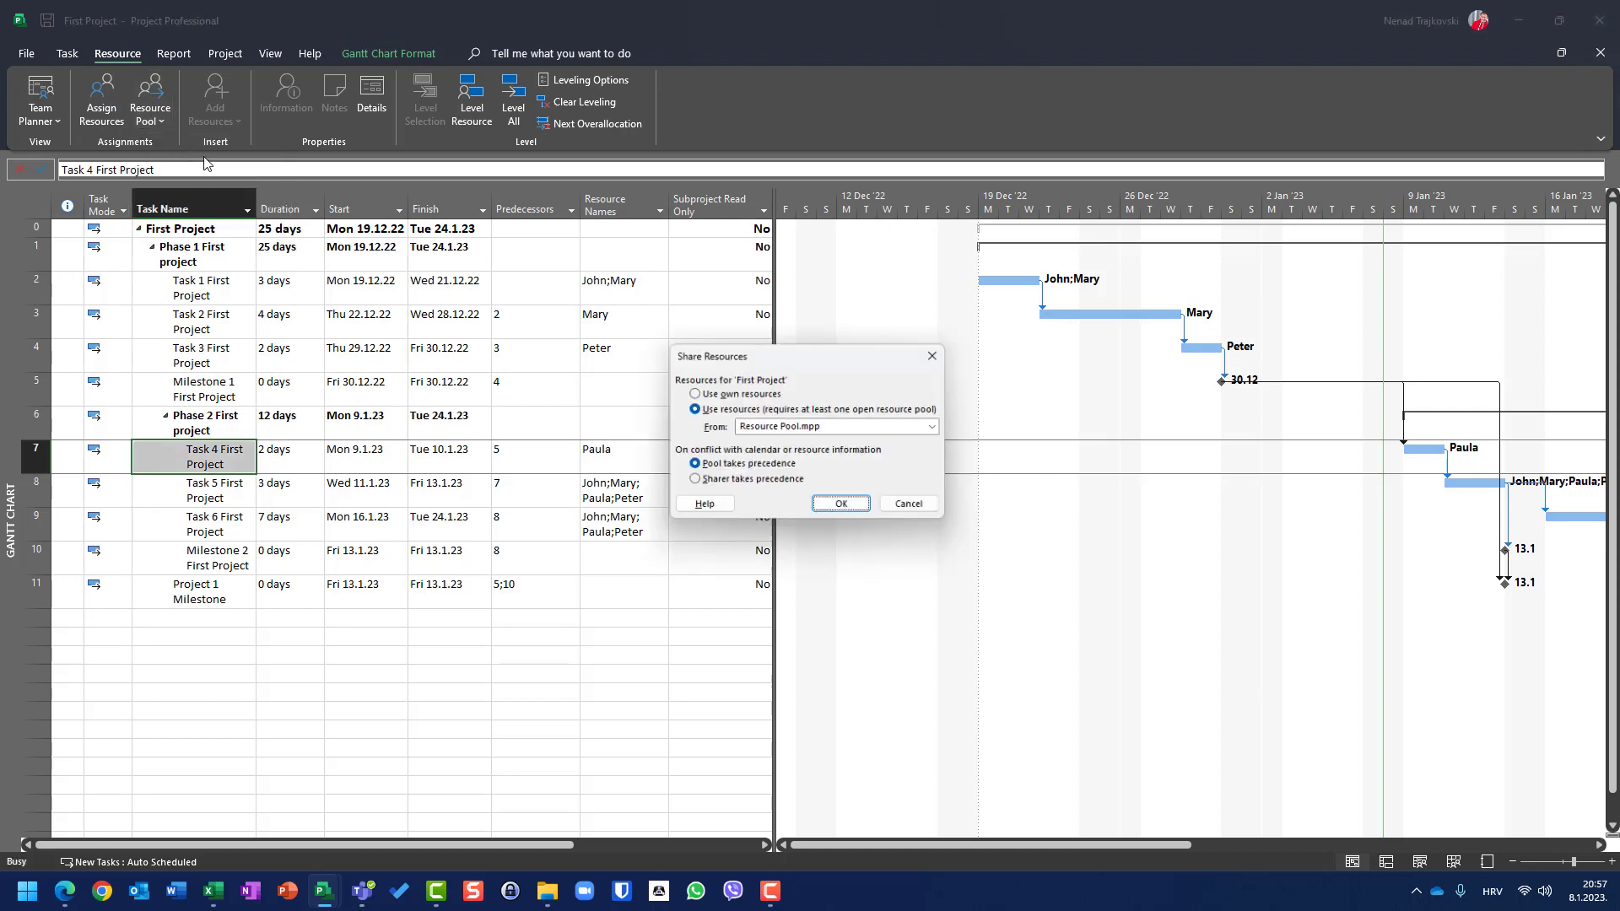
left_click(766, 429)
left_click(776, 445)
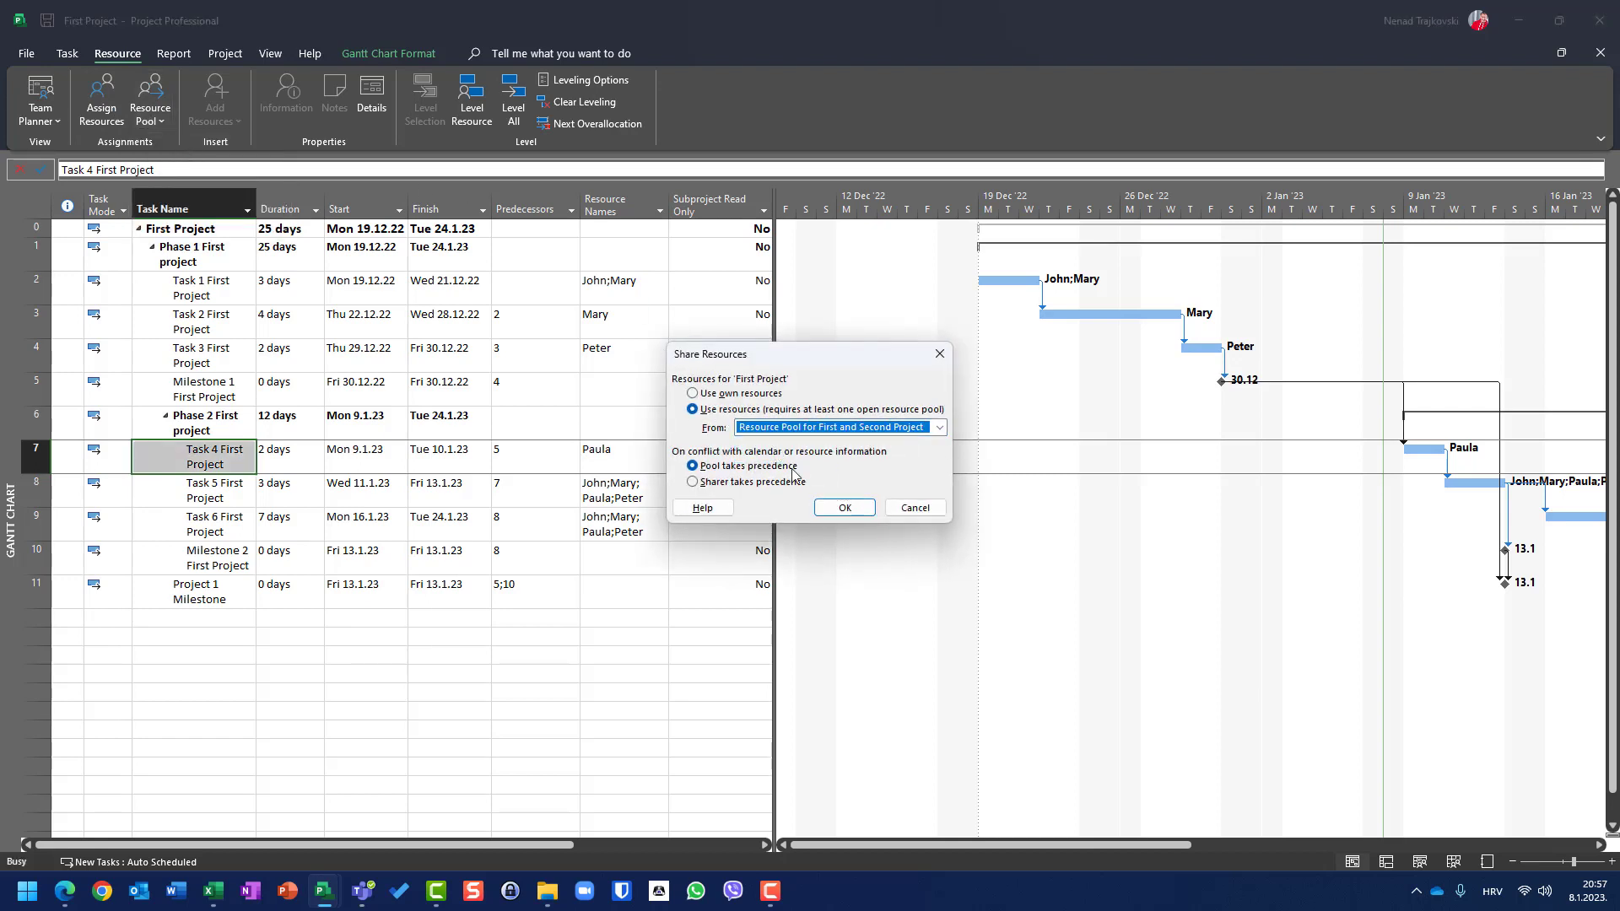
left_click(845, 508)
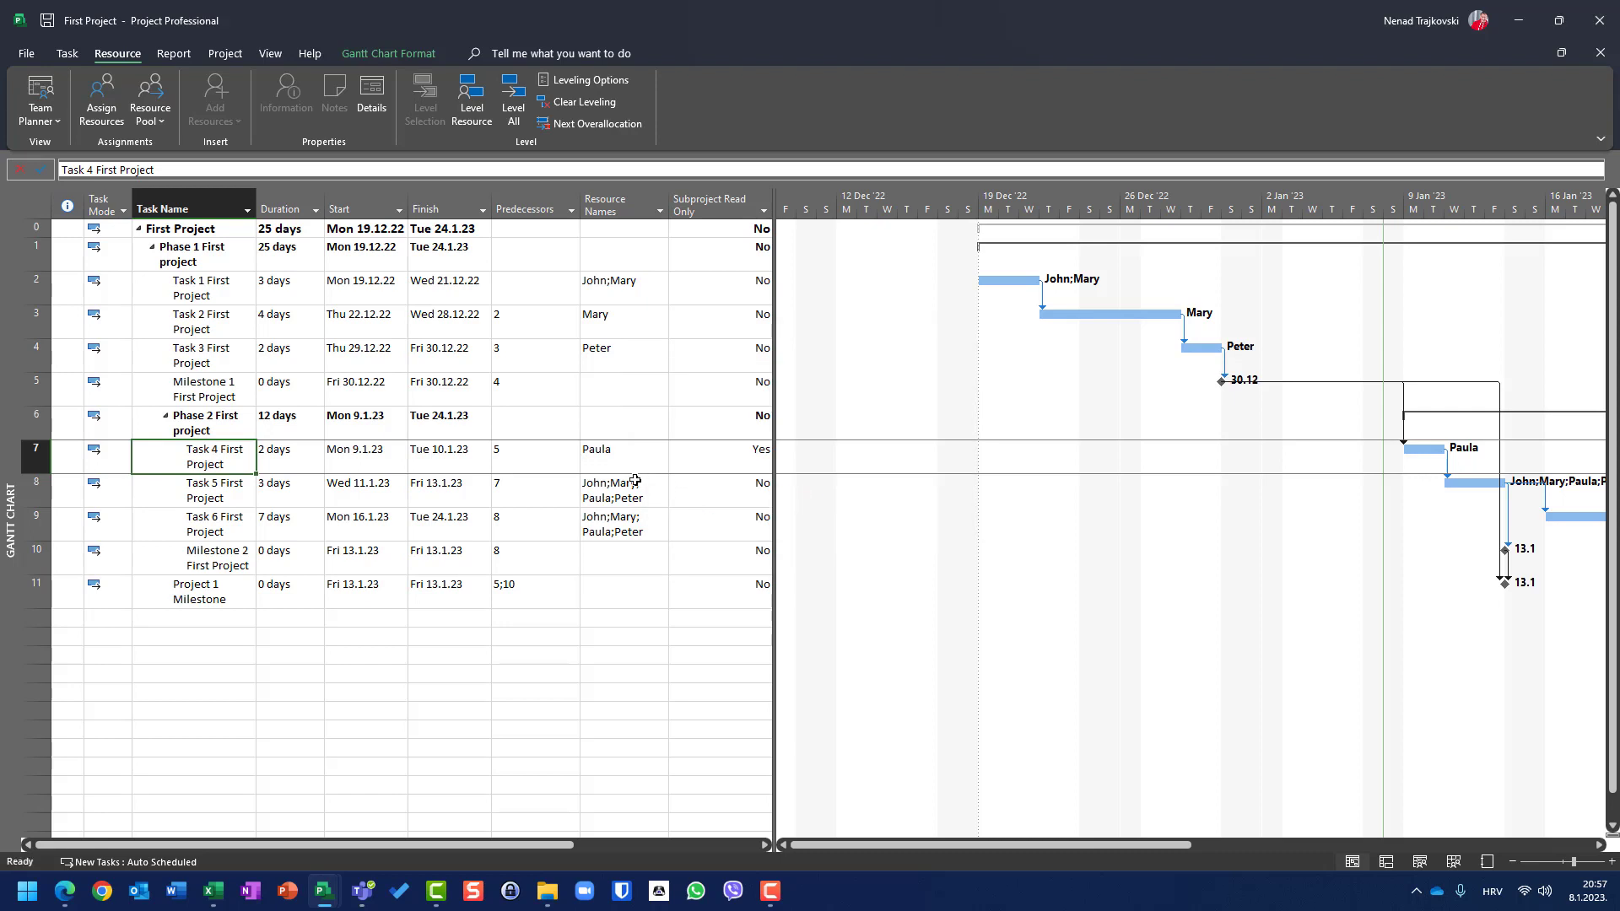
Step: Switch to the Second Project file and keep its Gantt chart displayed
mouse_move(325, 905)
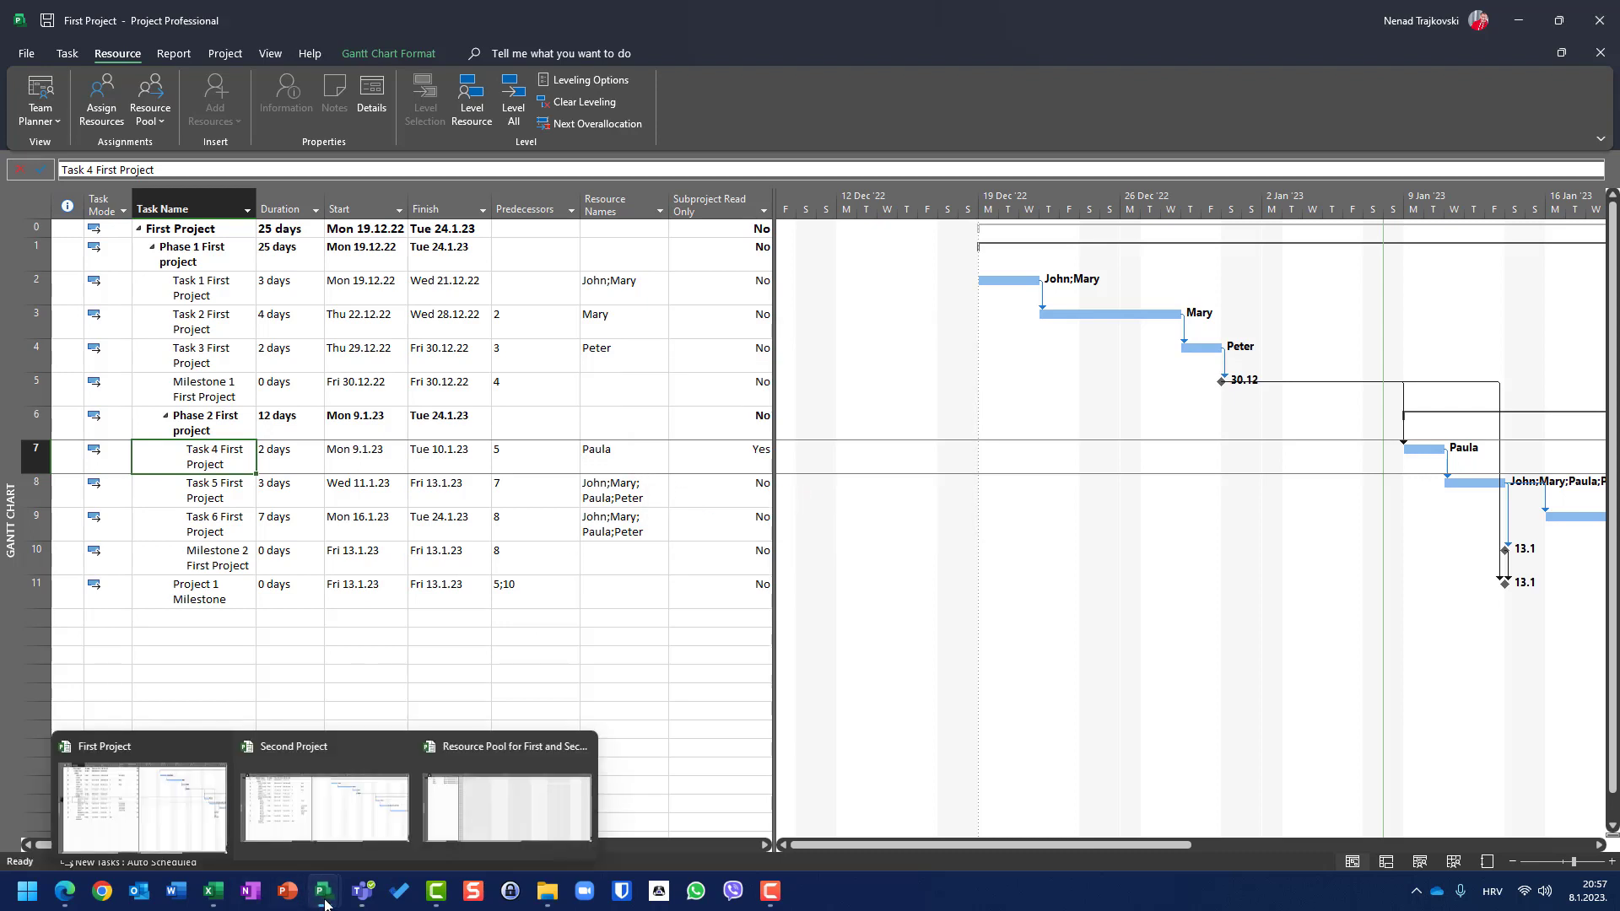
left_click(270, 819)
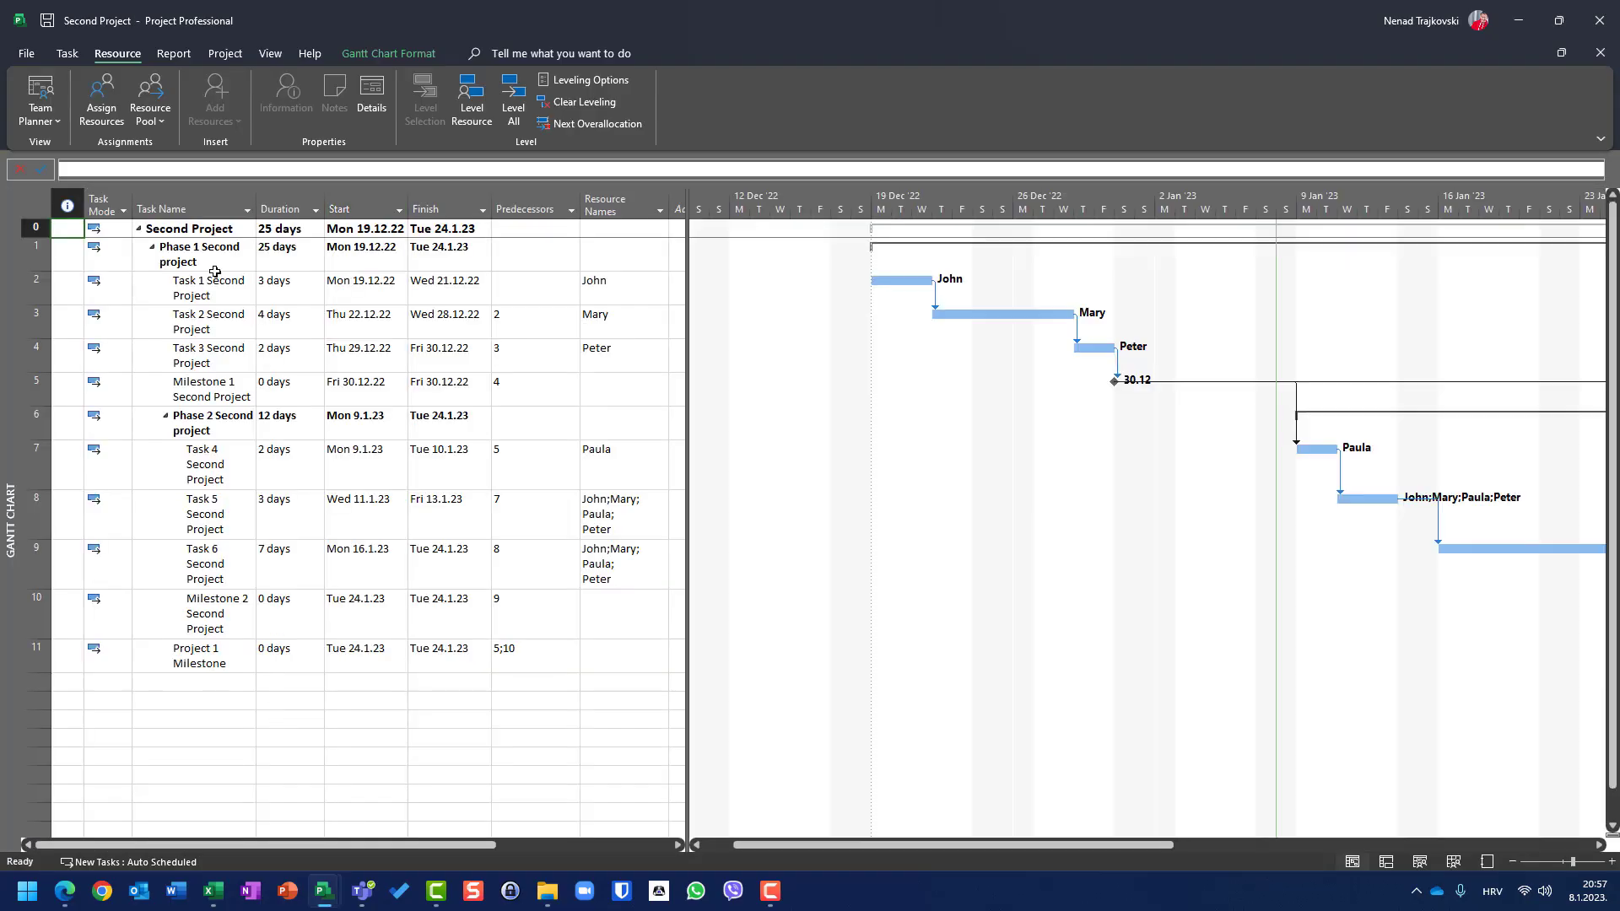
left_click(25, 56)
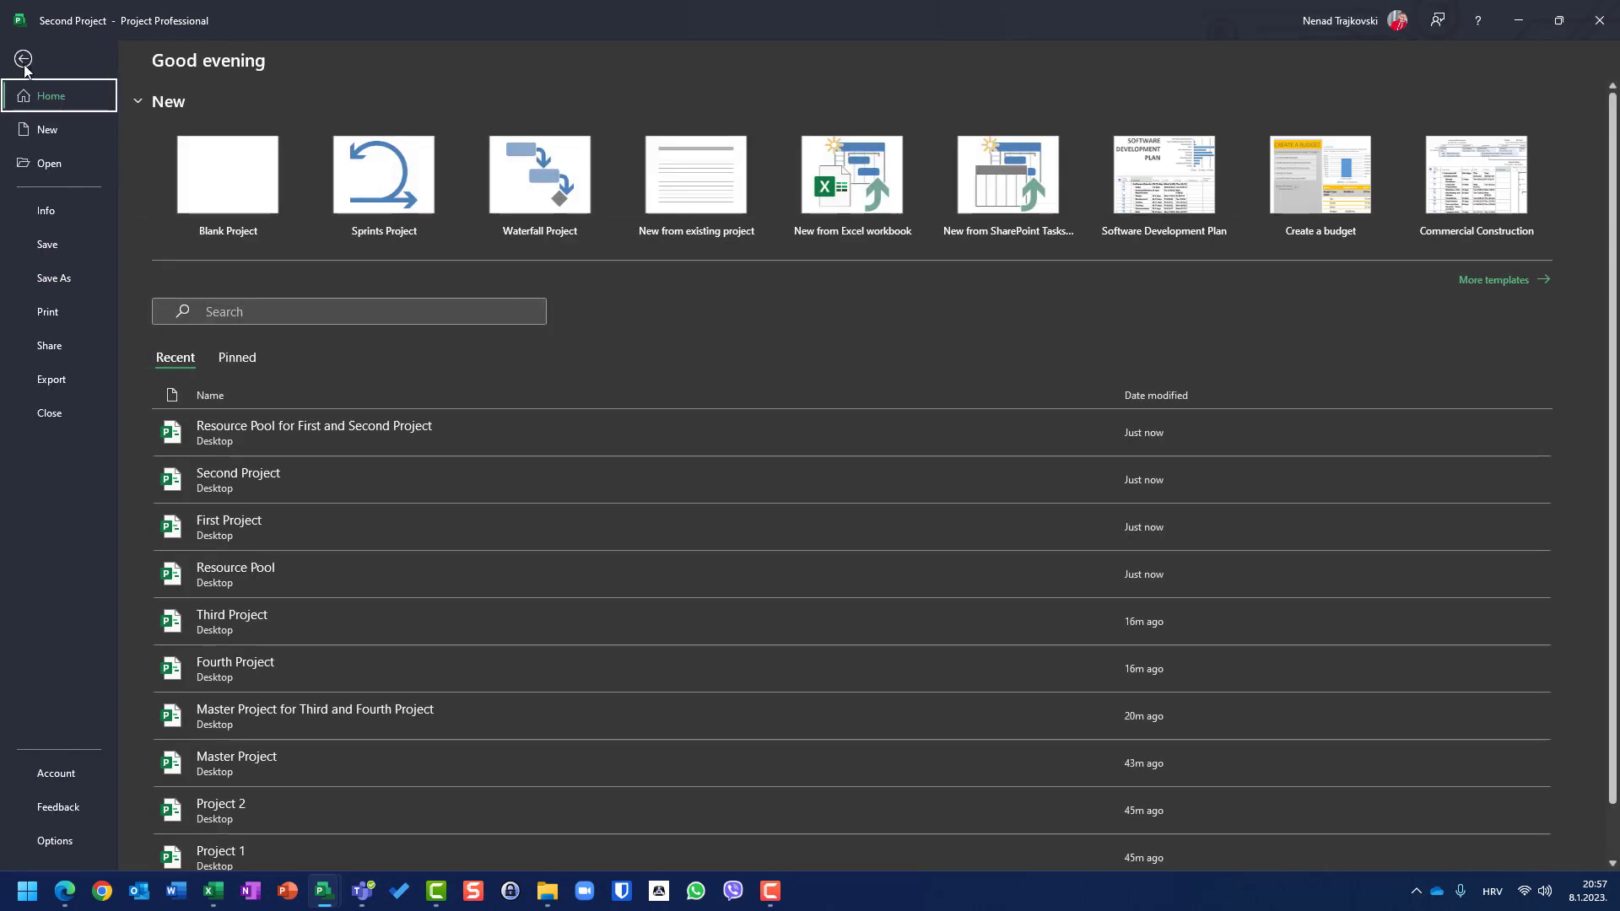
left_click(24, 60)
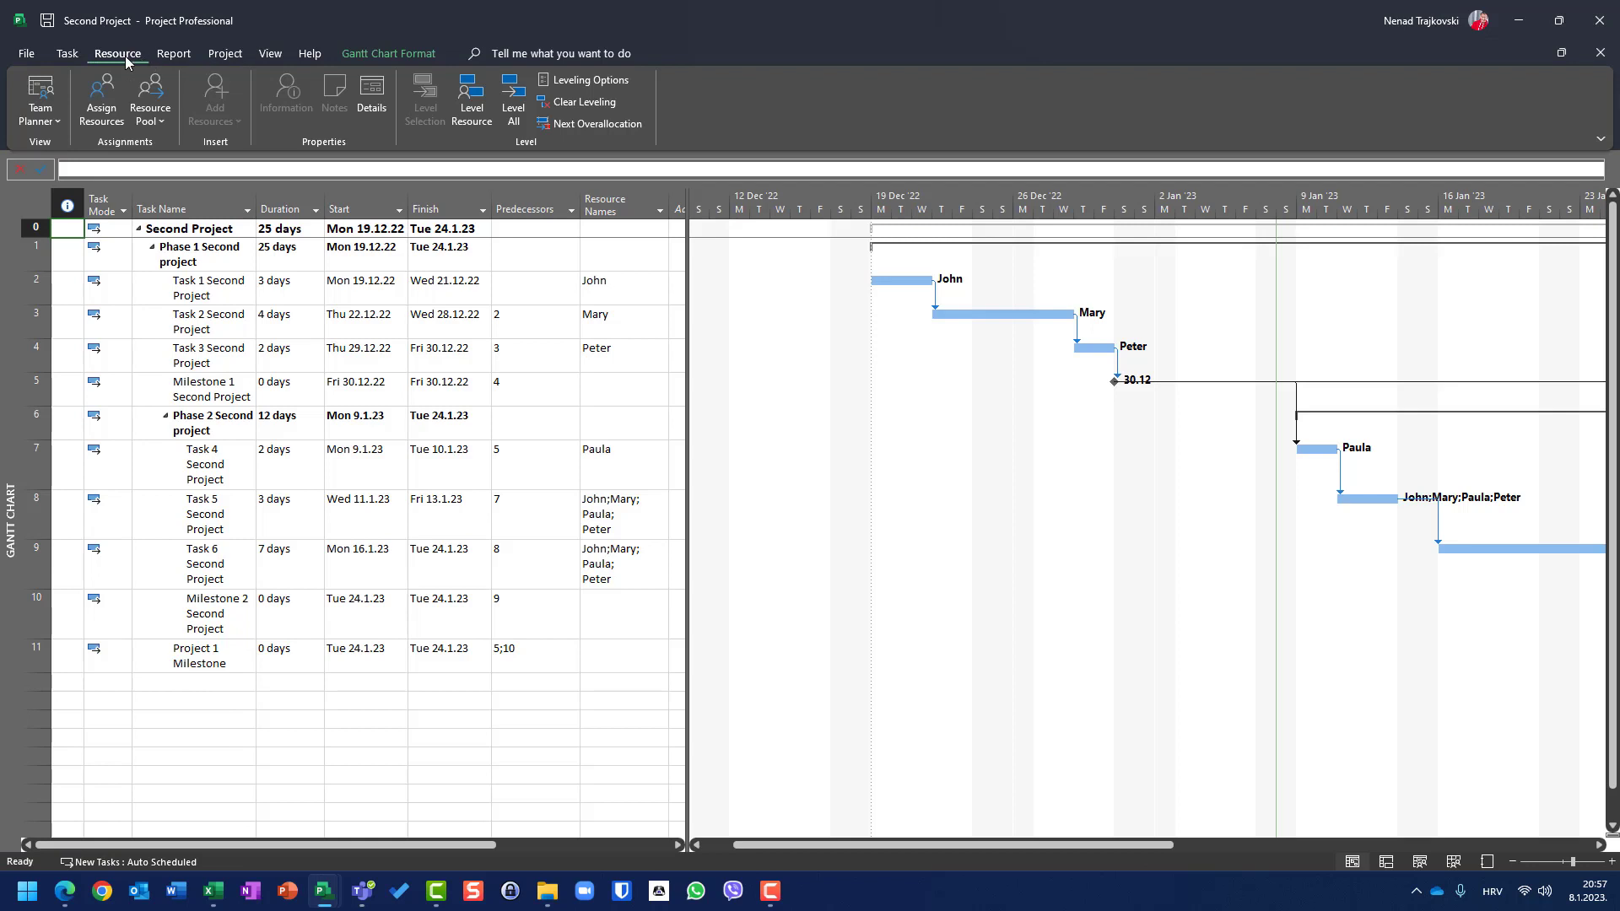
Step: Reapply resource sharing from Resource Pool.mpp in Second Project with the pool taking precedence
left_click(150, 114)
left_click(170, 139)
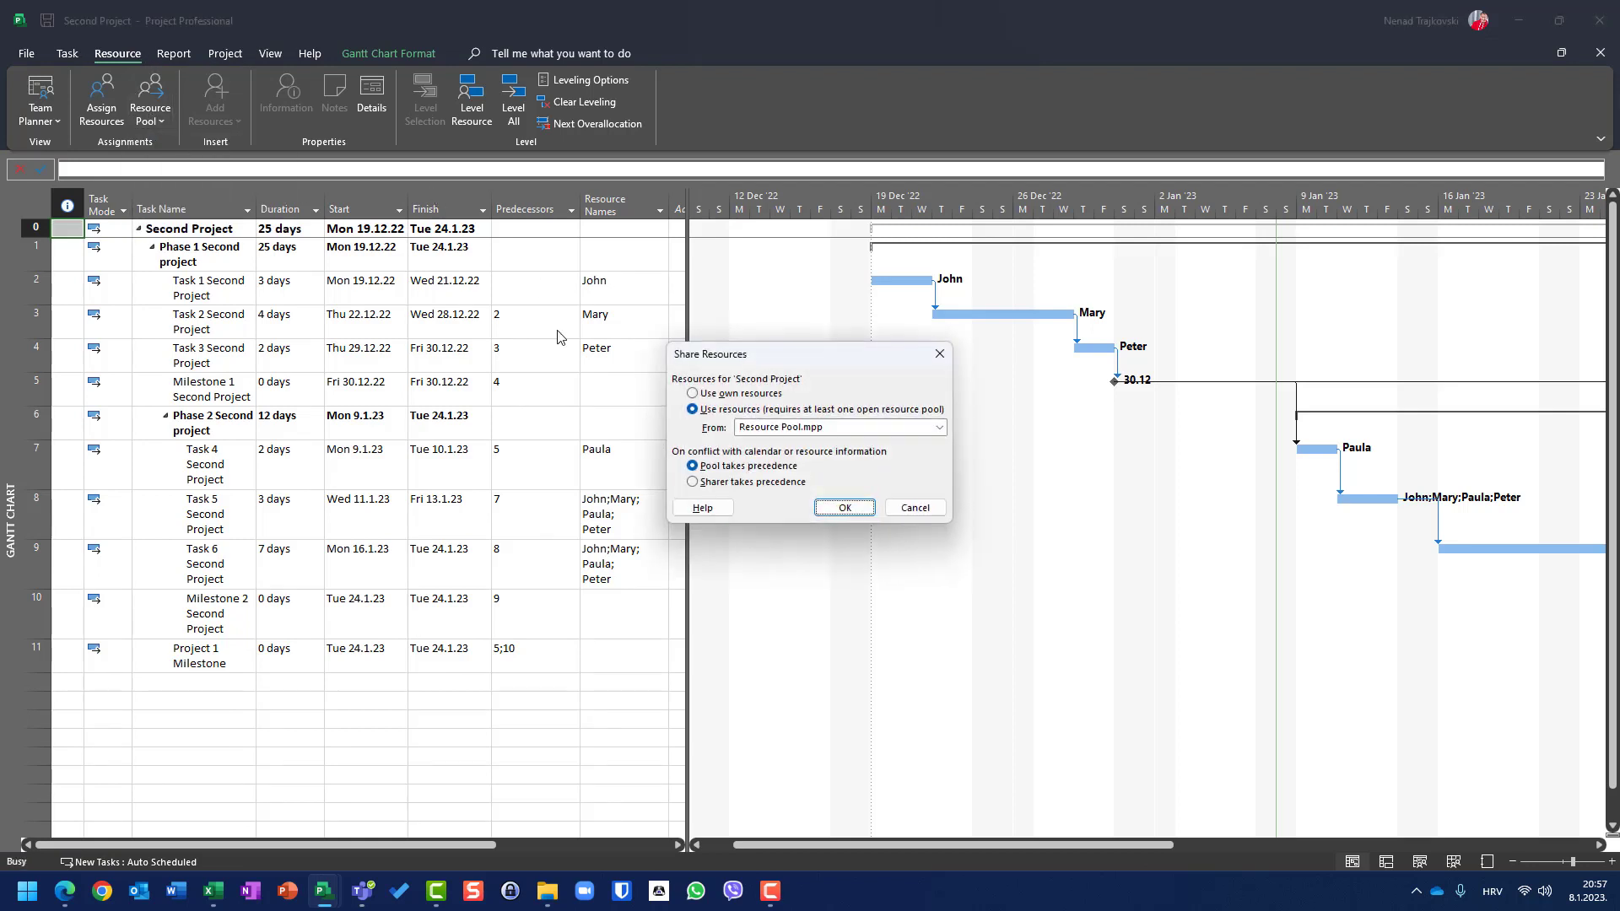
left_click(776, 429)
left_click(791, 460)
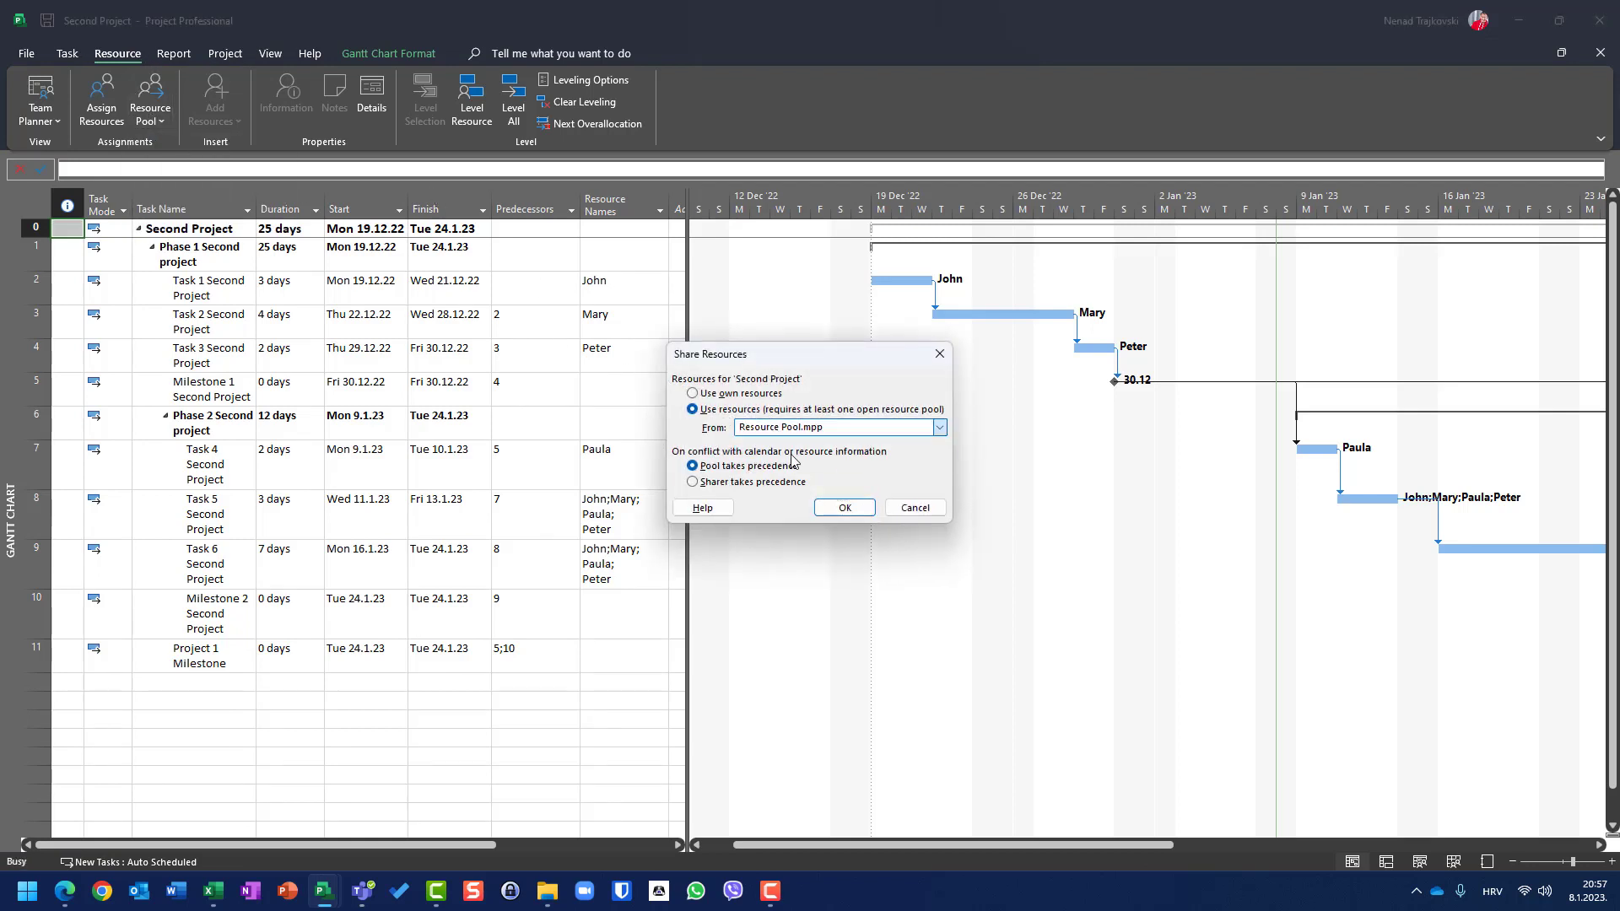
left_click(840, 508)
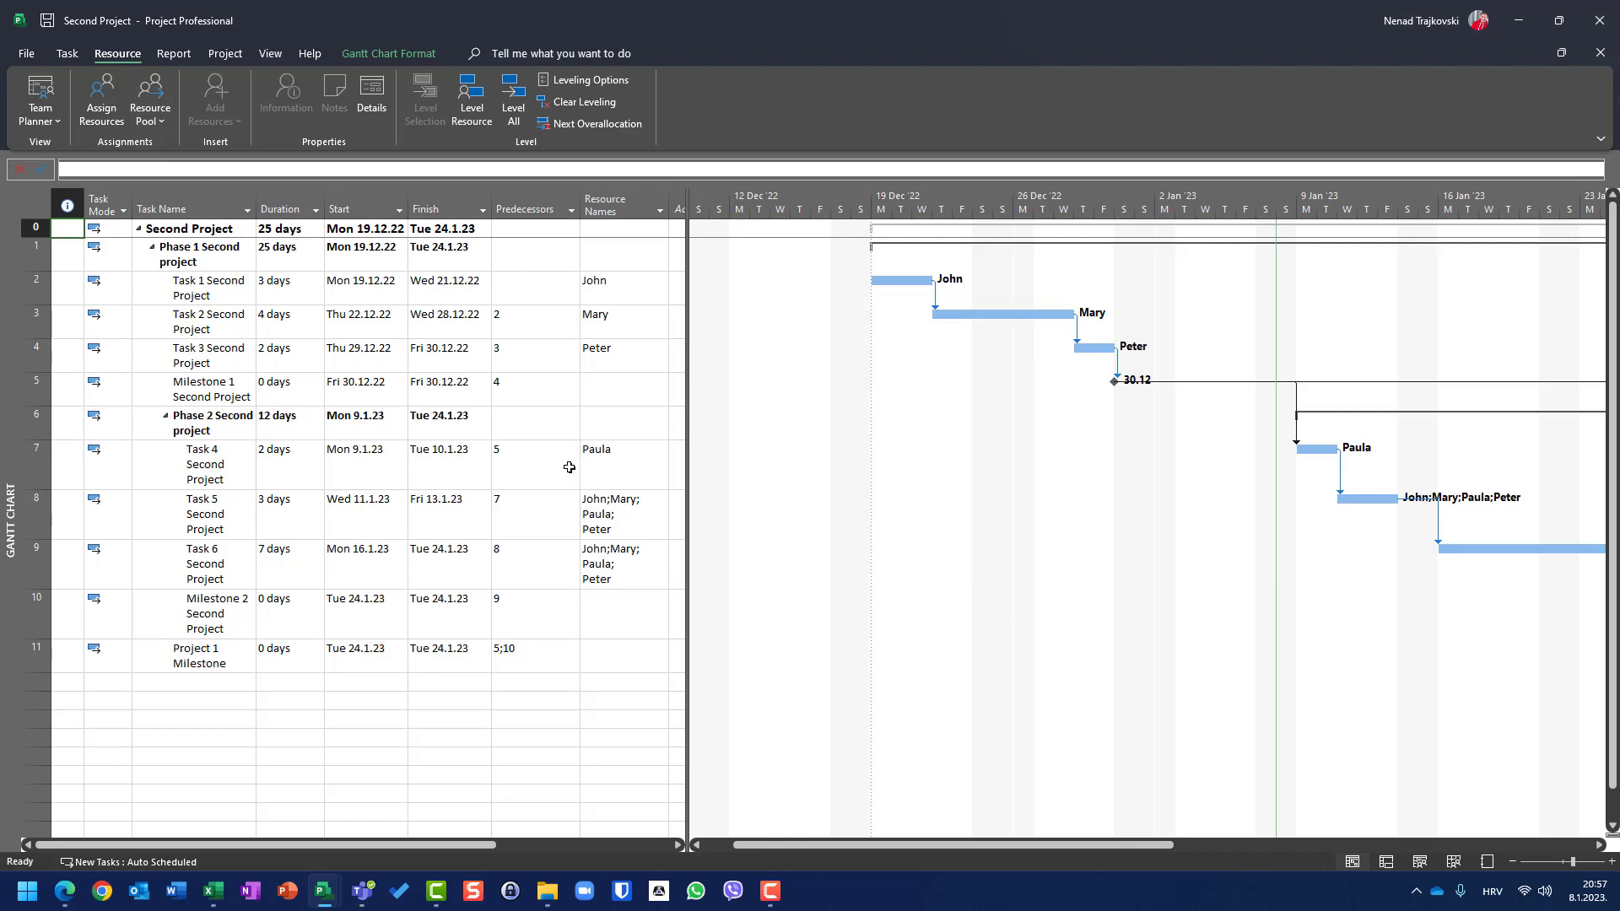
Step: Make Second Project use resources from "Resource Pool for First and Second Project", with the pool taking precedence
left_click(163, 123)
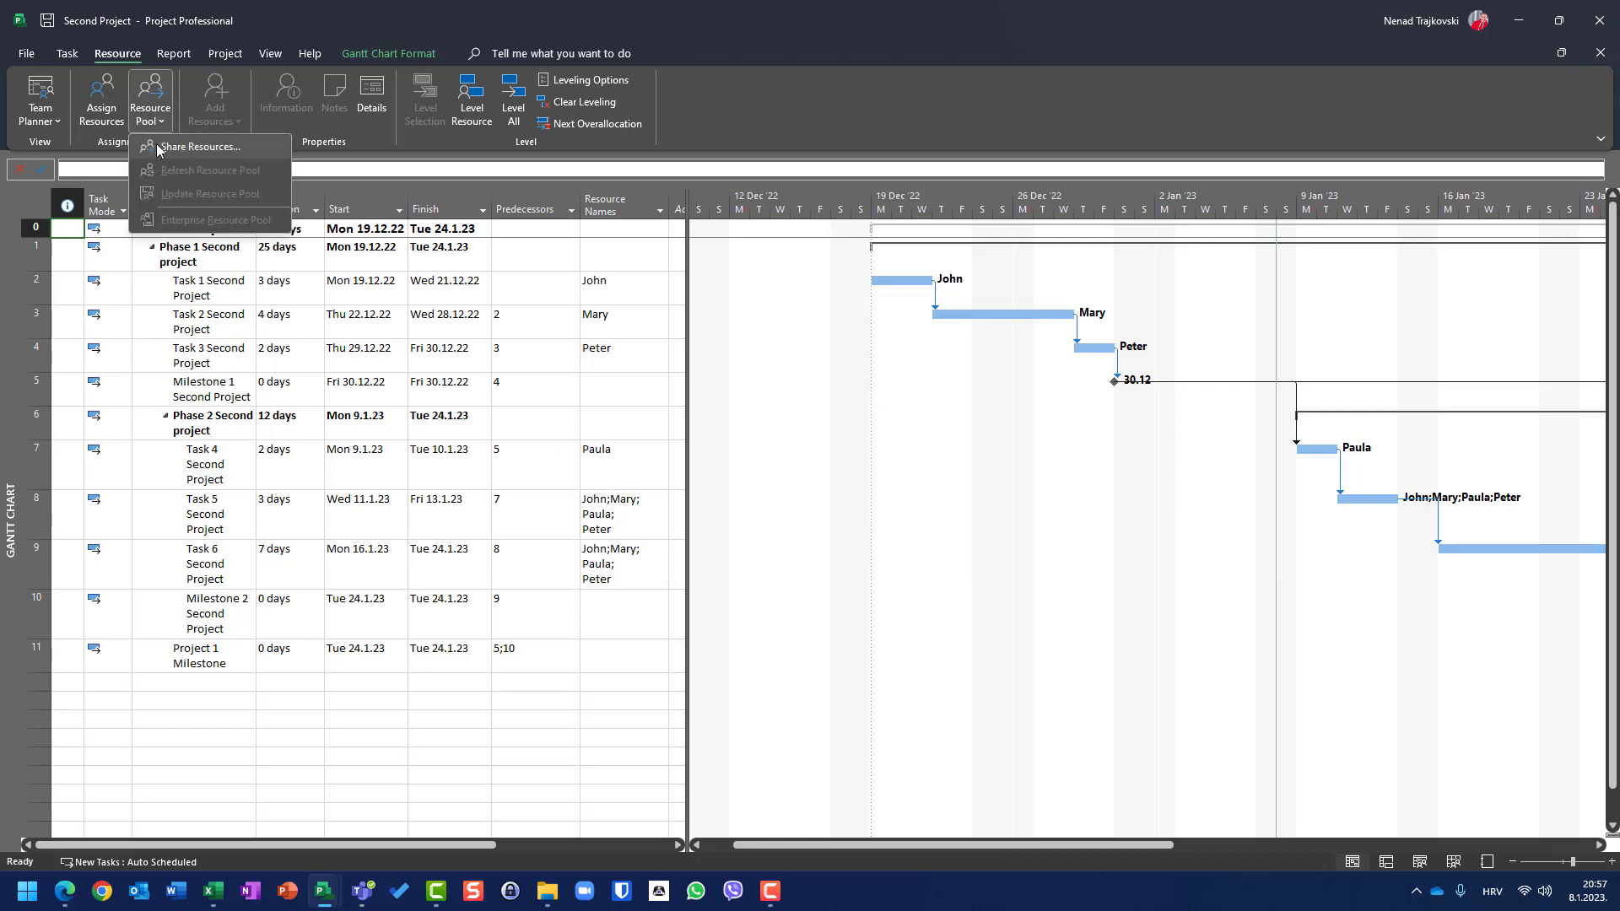
left_click(157, 146)
left_click(756, 427)
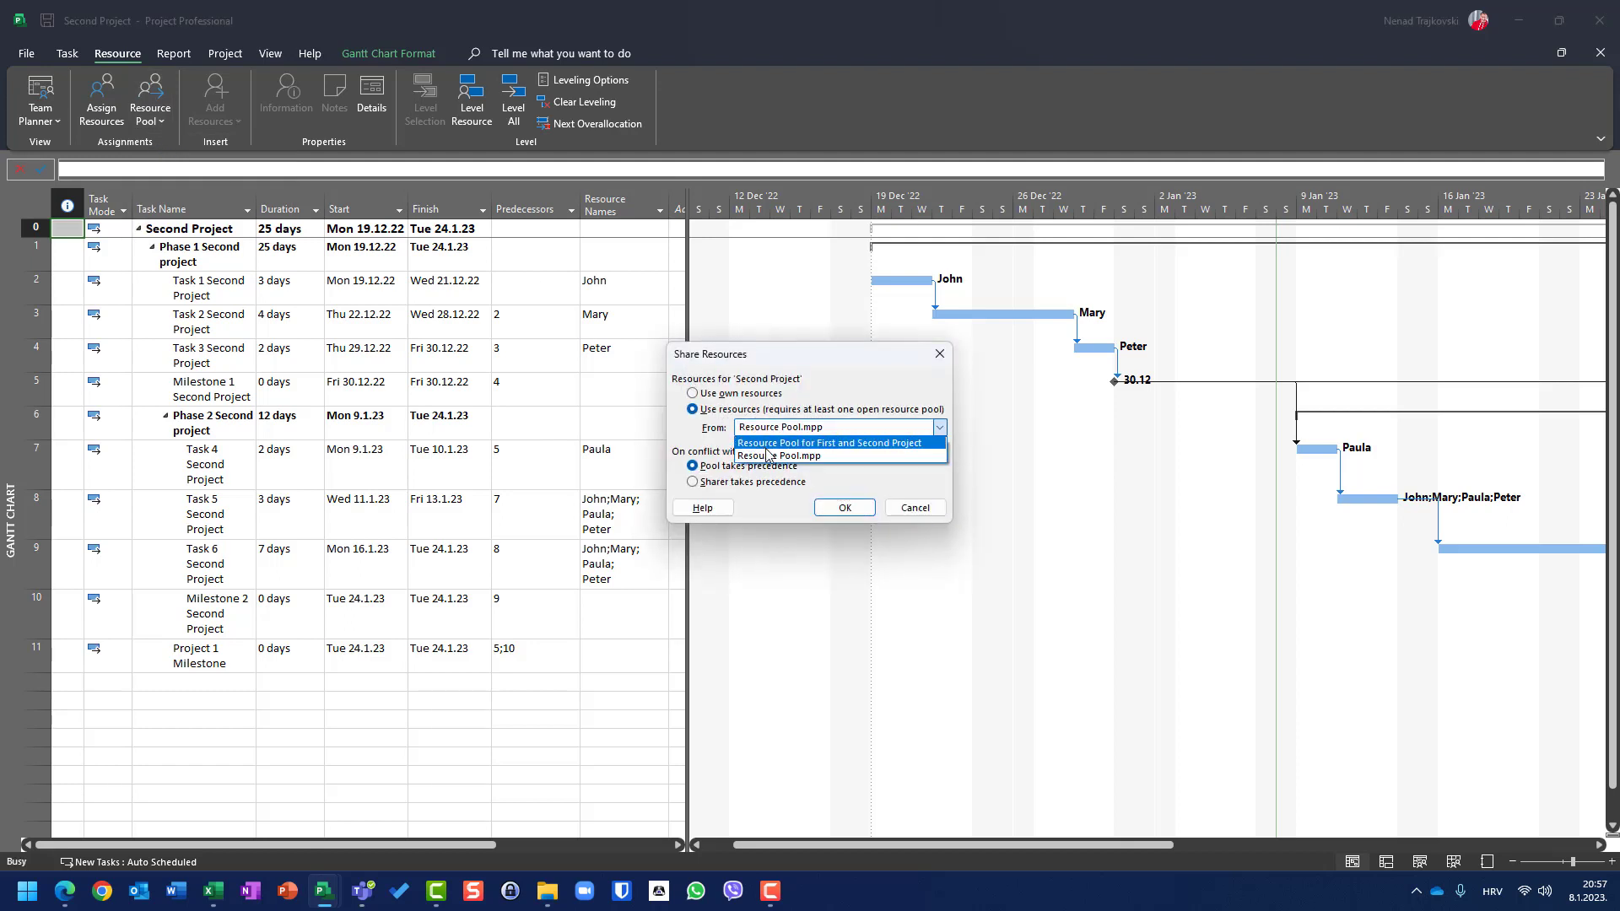
left_click(768, 445)
left_click(844, 507)
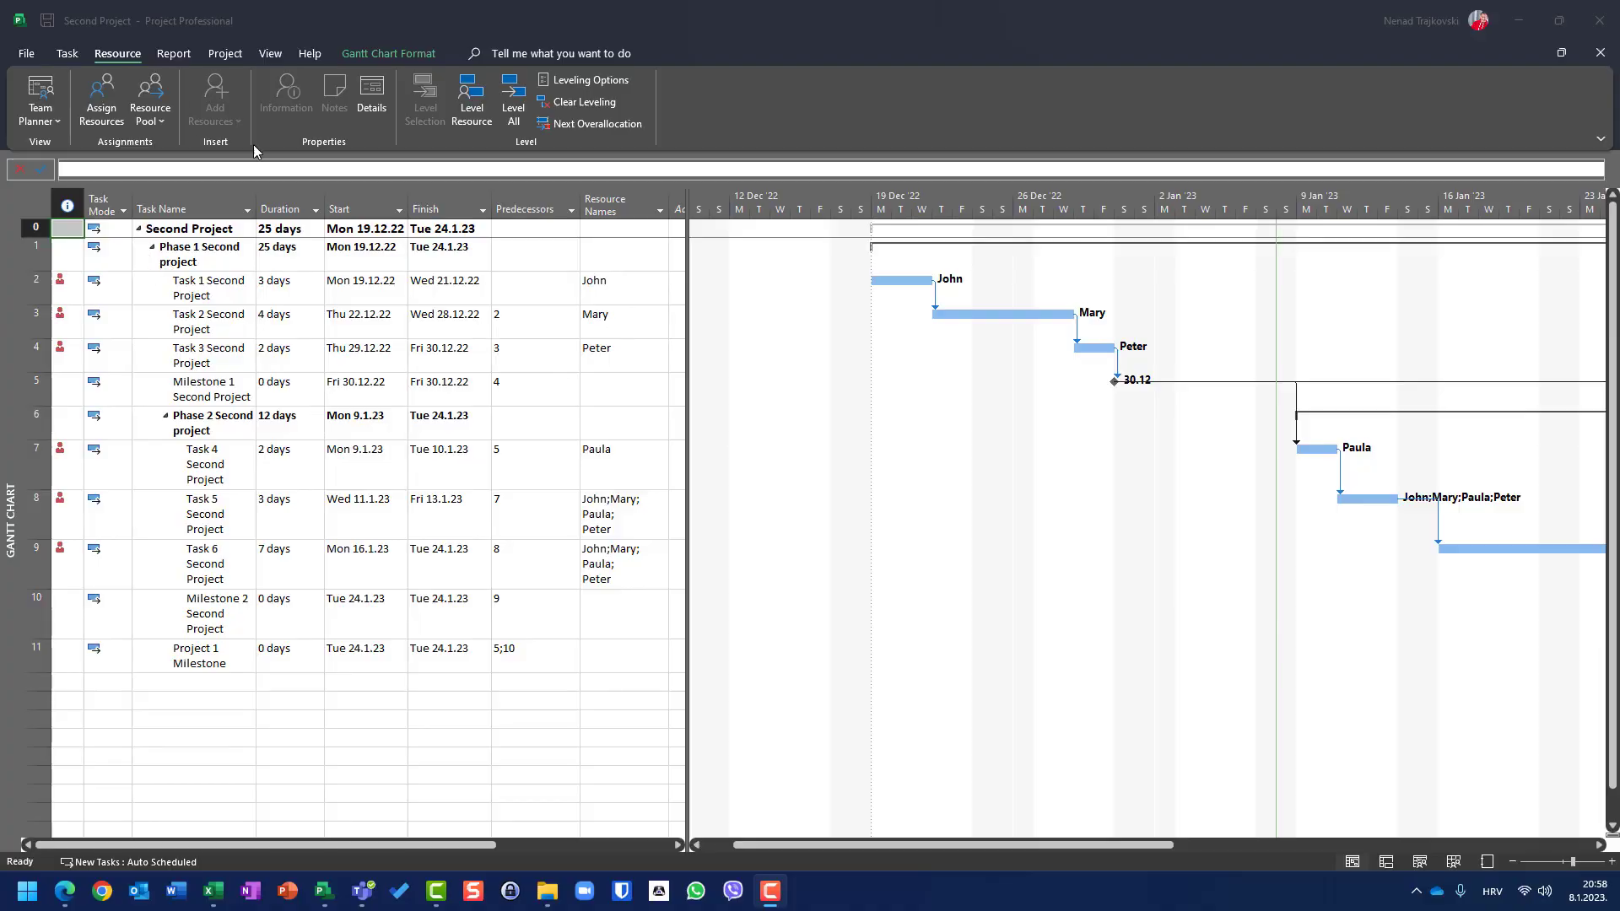
Step: Close Second Project and First Project, saving the changes to both files
left_click(1601, 54)
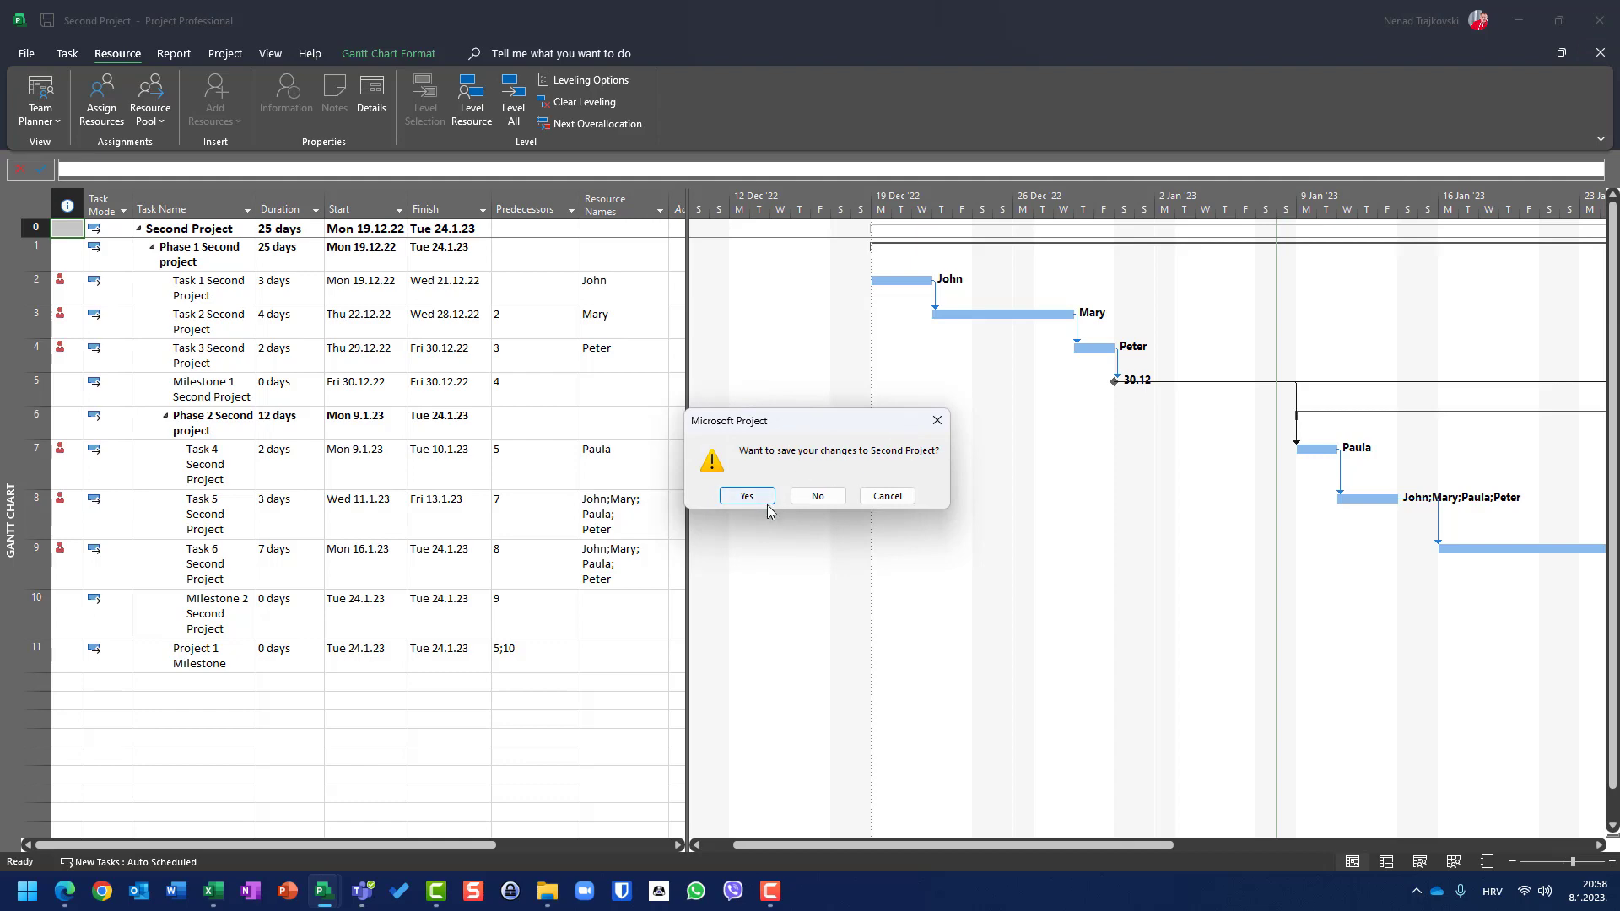
left_click(768, 504)
left_click(771, 529)
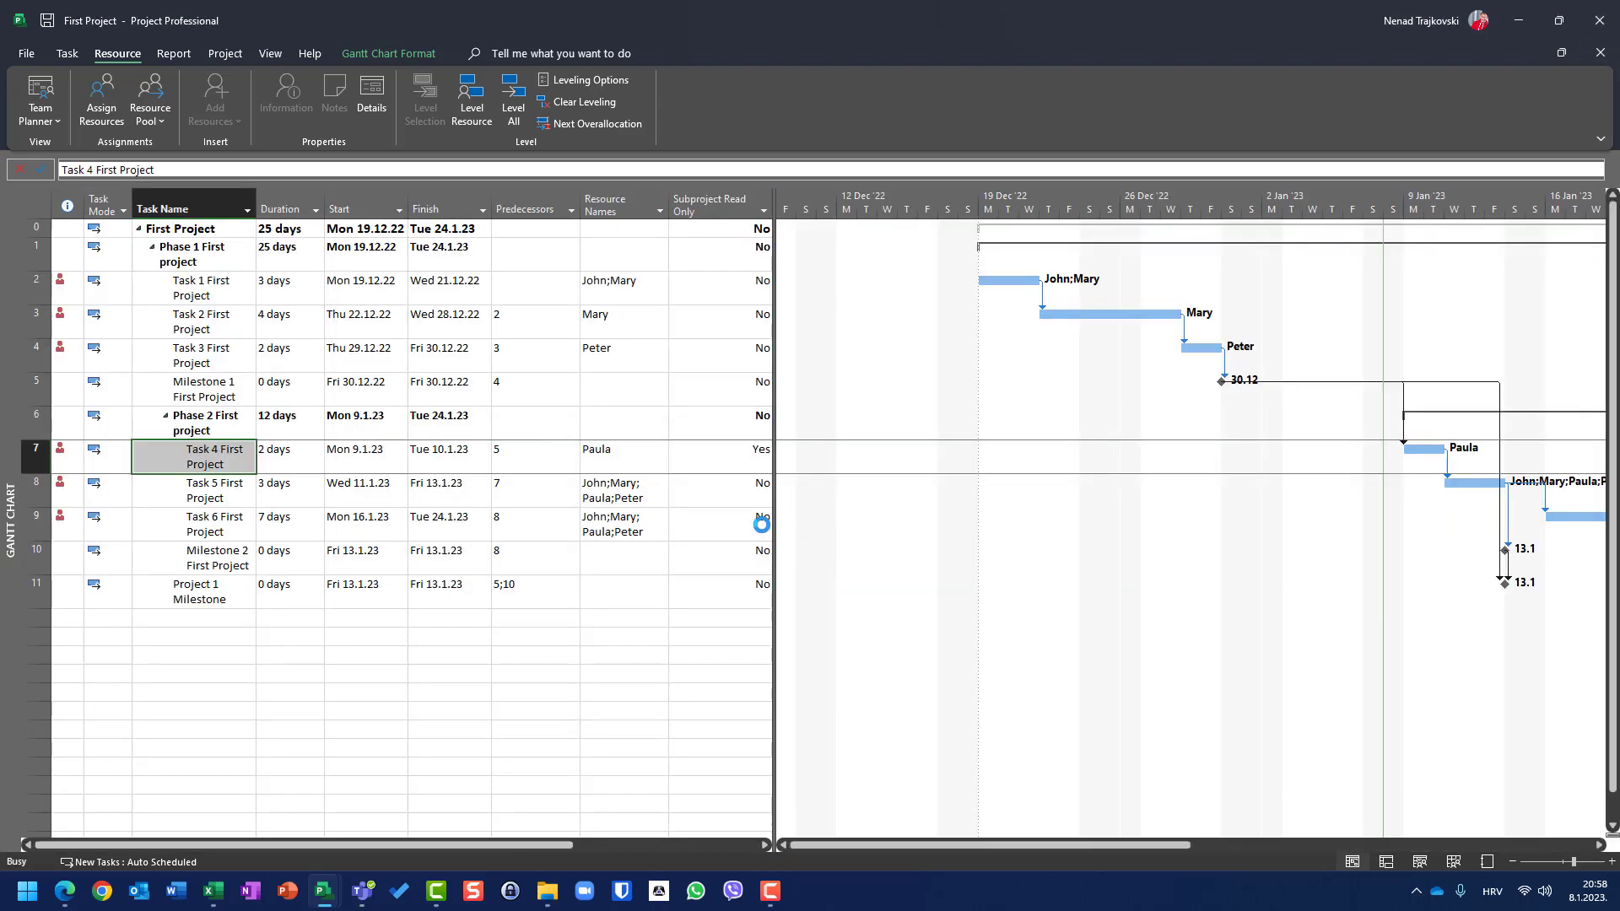
left_click(1596, 55)
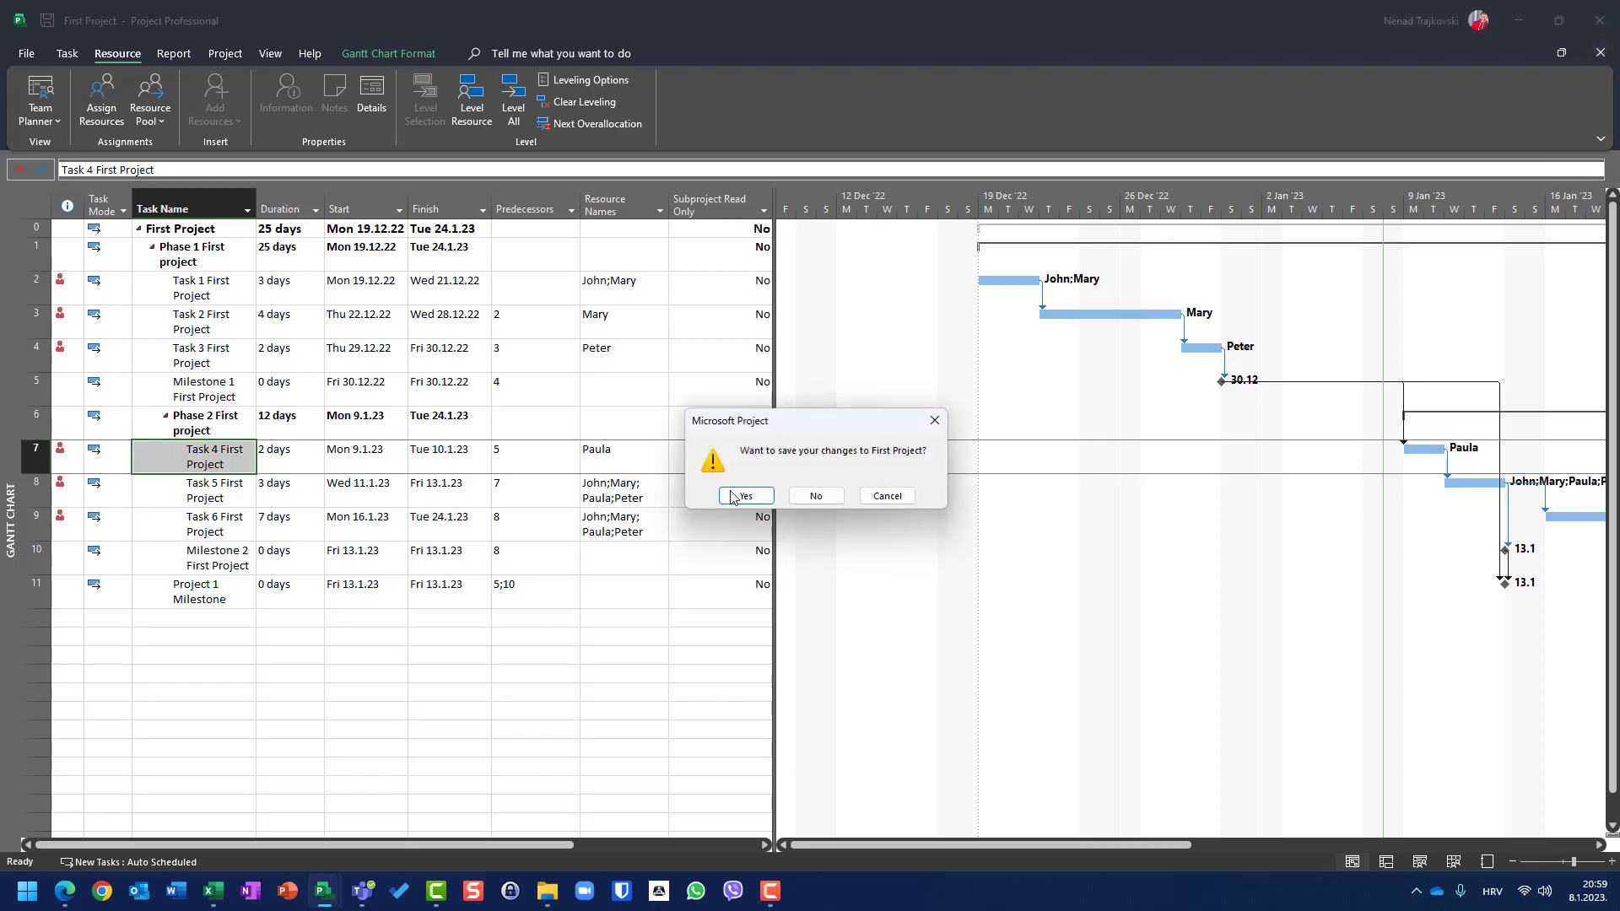
left_click(740, 498)
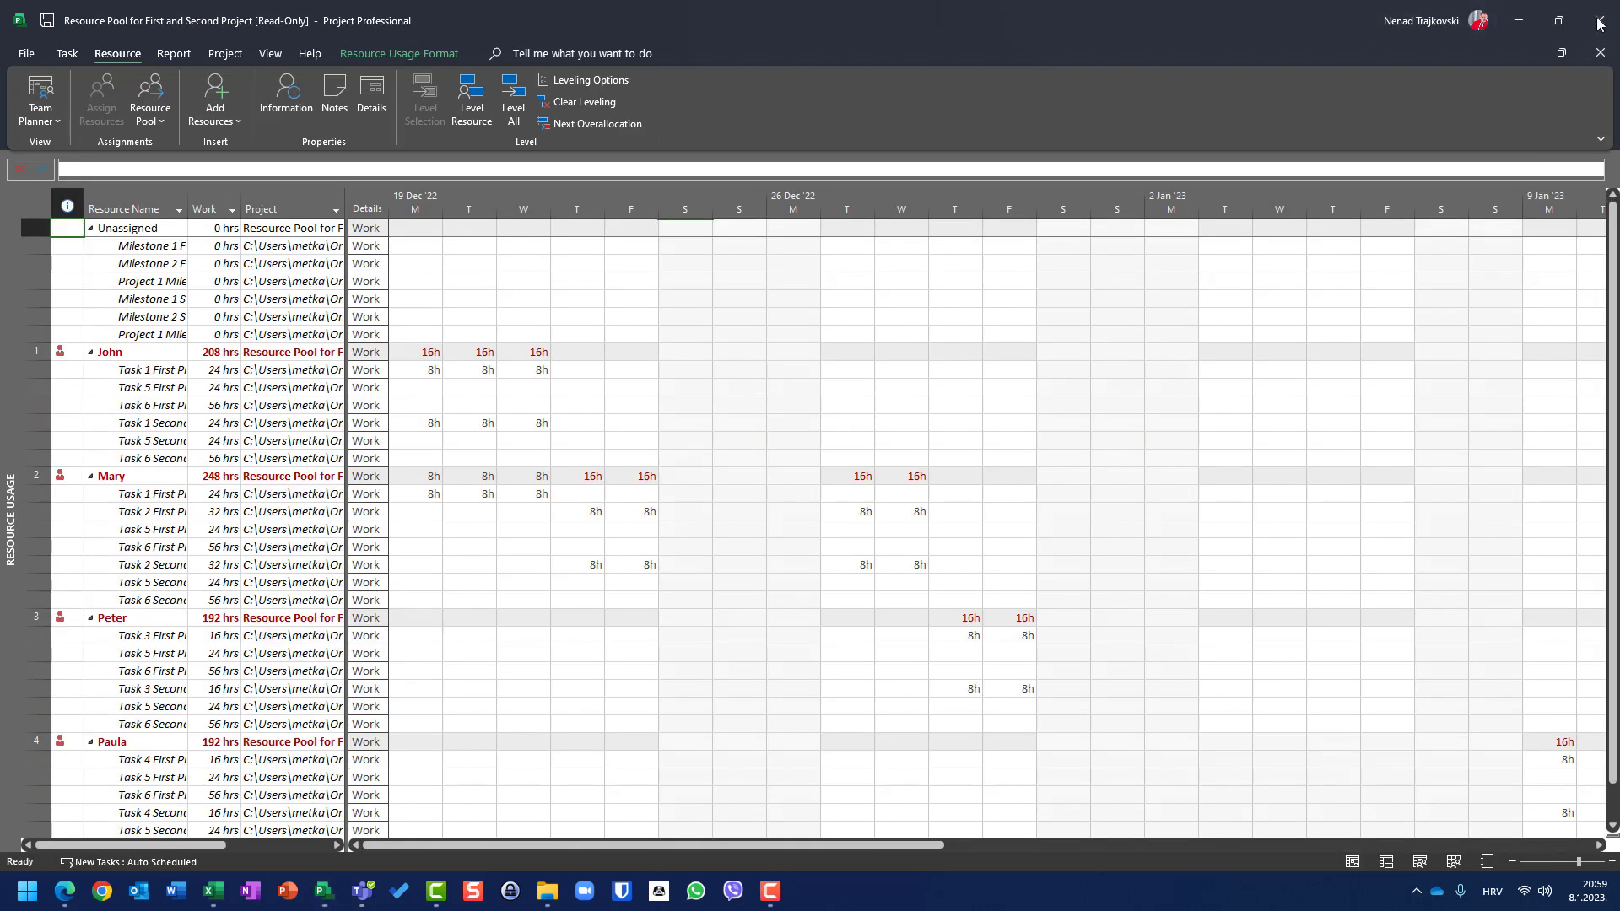
Step: Close the resource pool file and exit Project to return to the desktop
left_click(1600, 53)
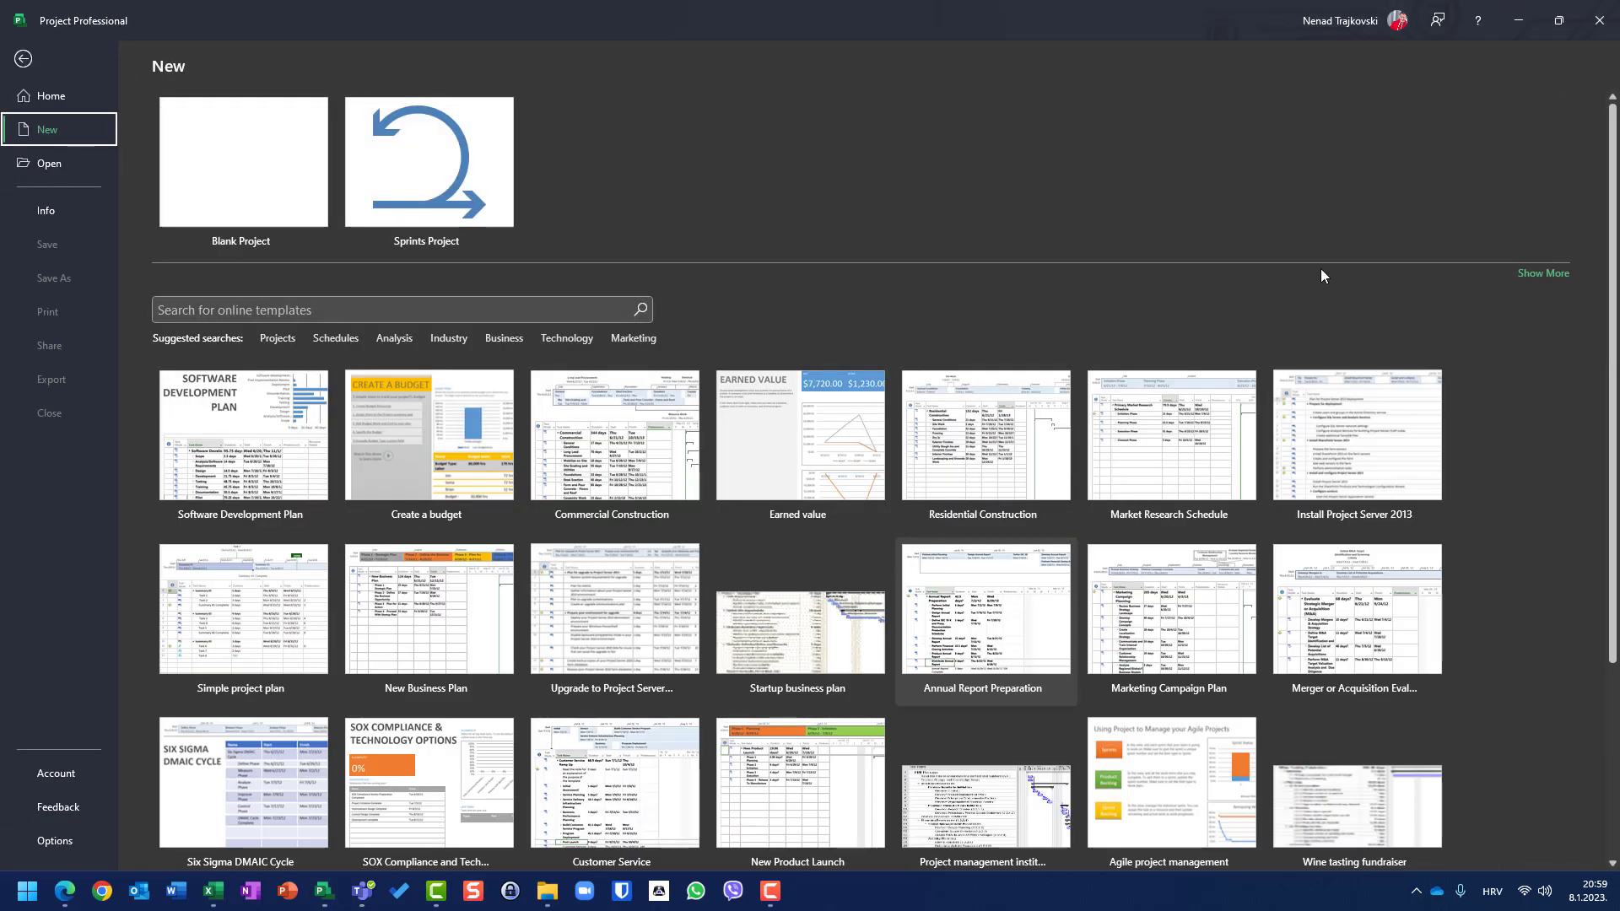
left_click(1600, 21)
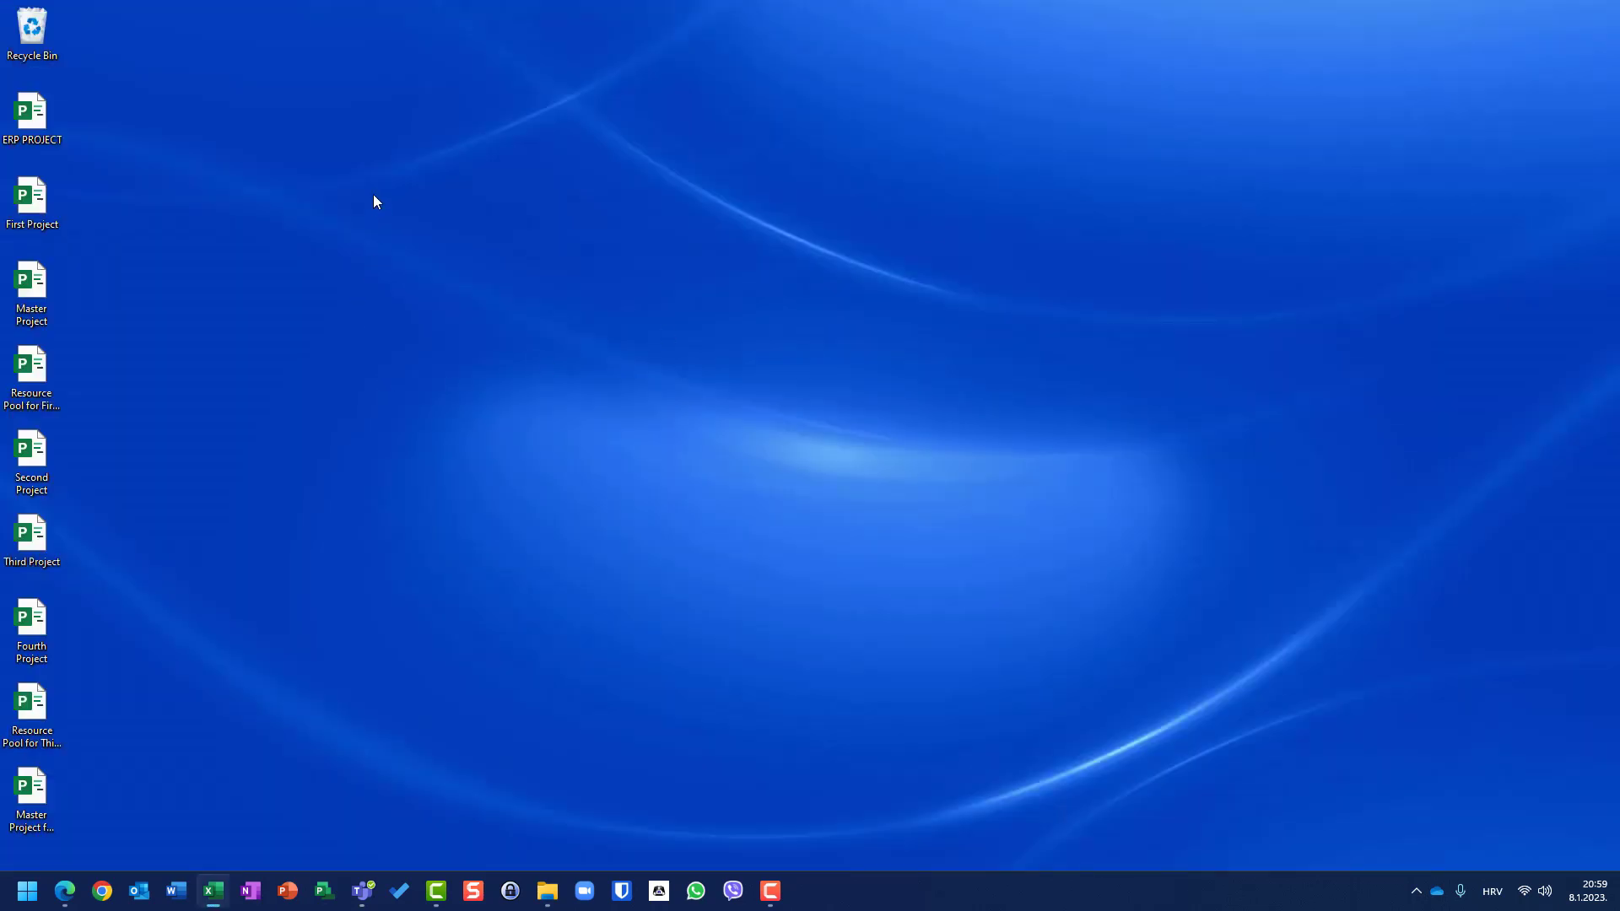
Step: Create a new folder on the desktop named "Resource pool folder"
right_click(374, 196)
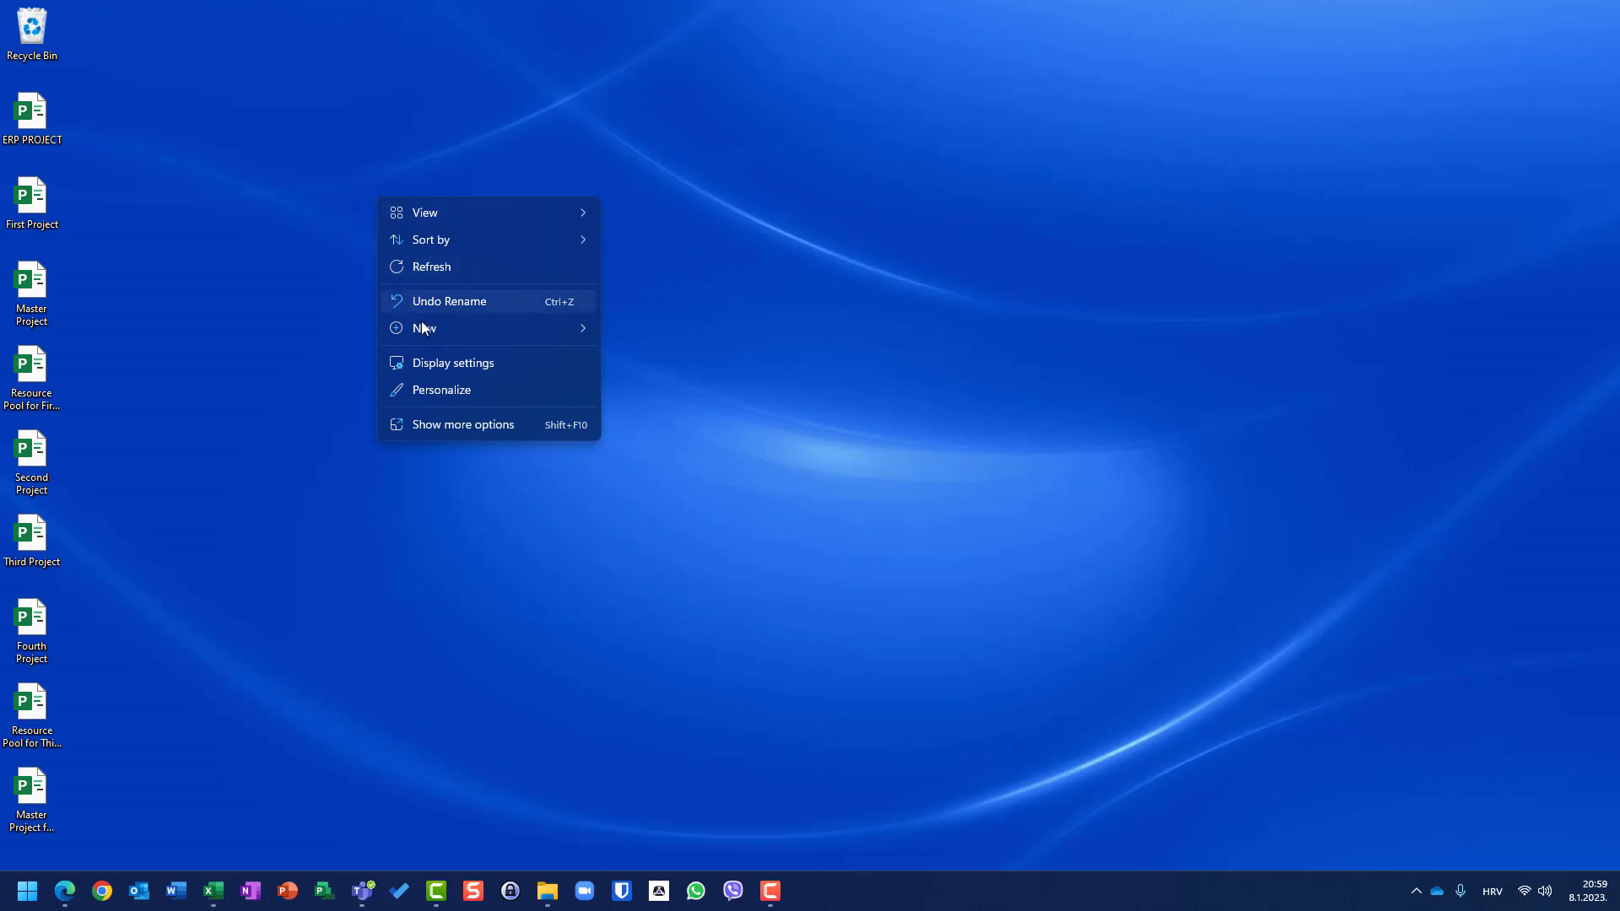
mouse_move(423, 327)
left_click(640, 334)
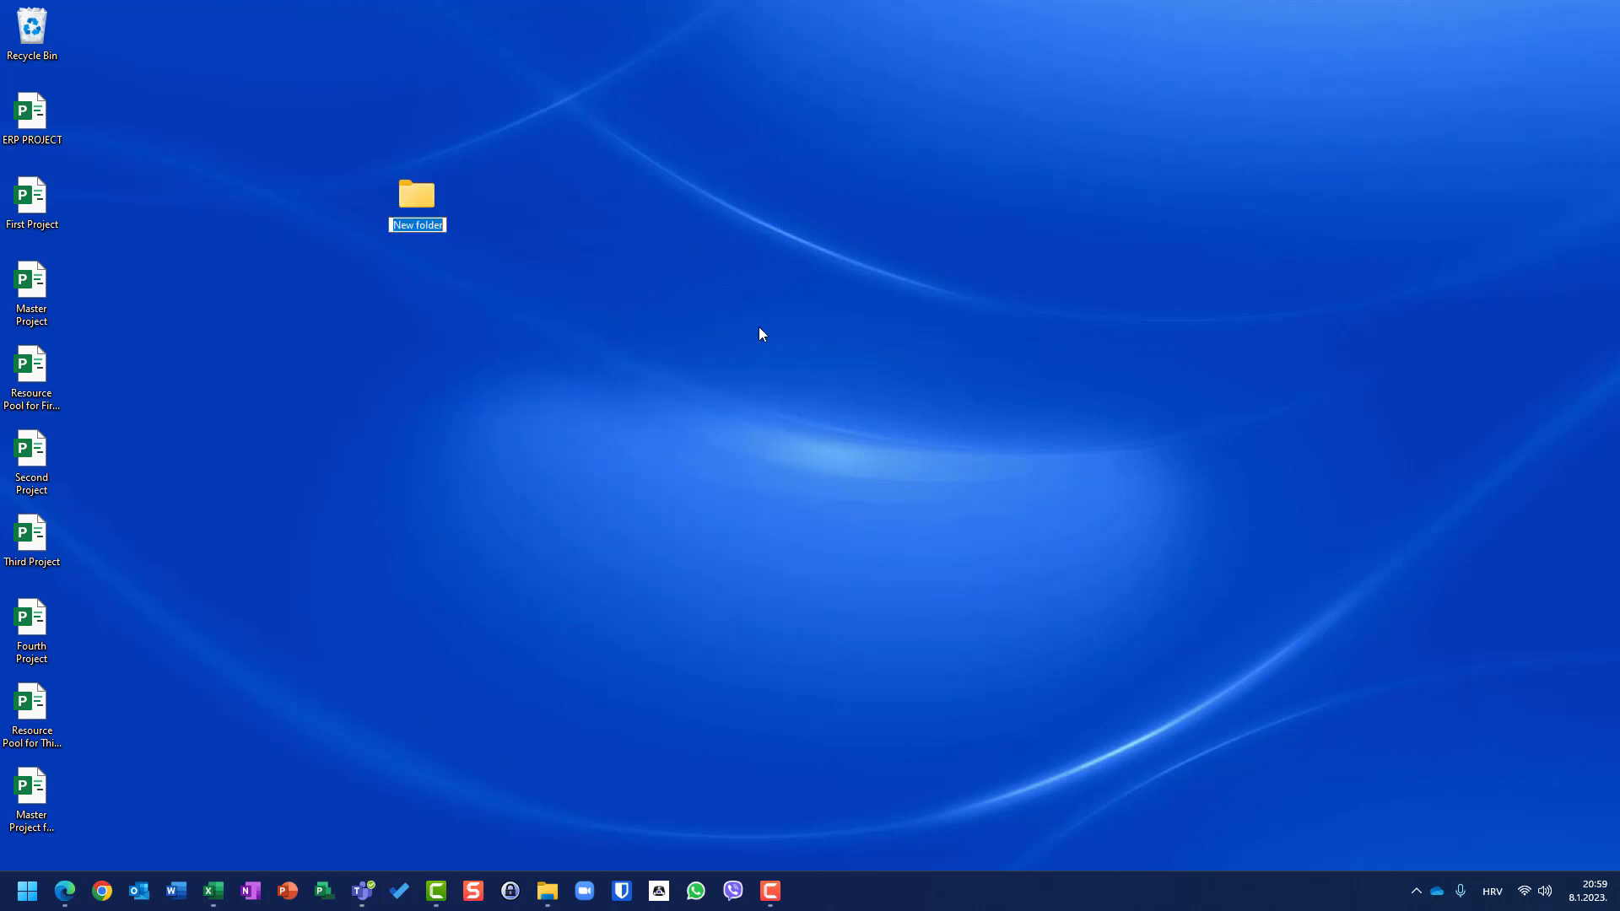
type("Resource pool folde")
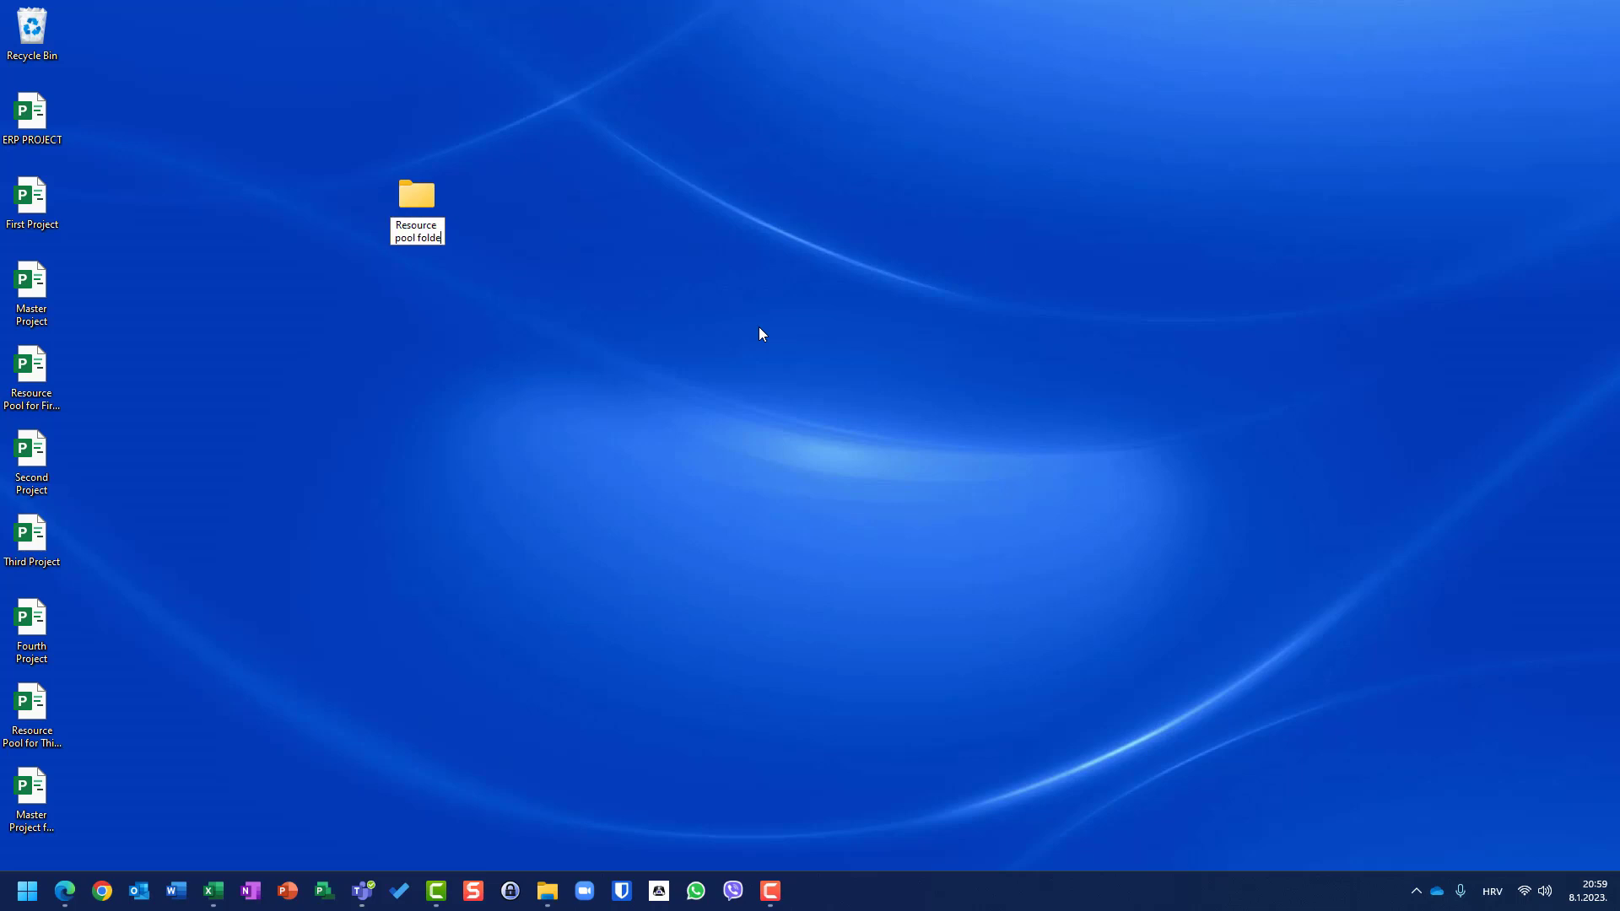
type("r")
key("Return")
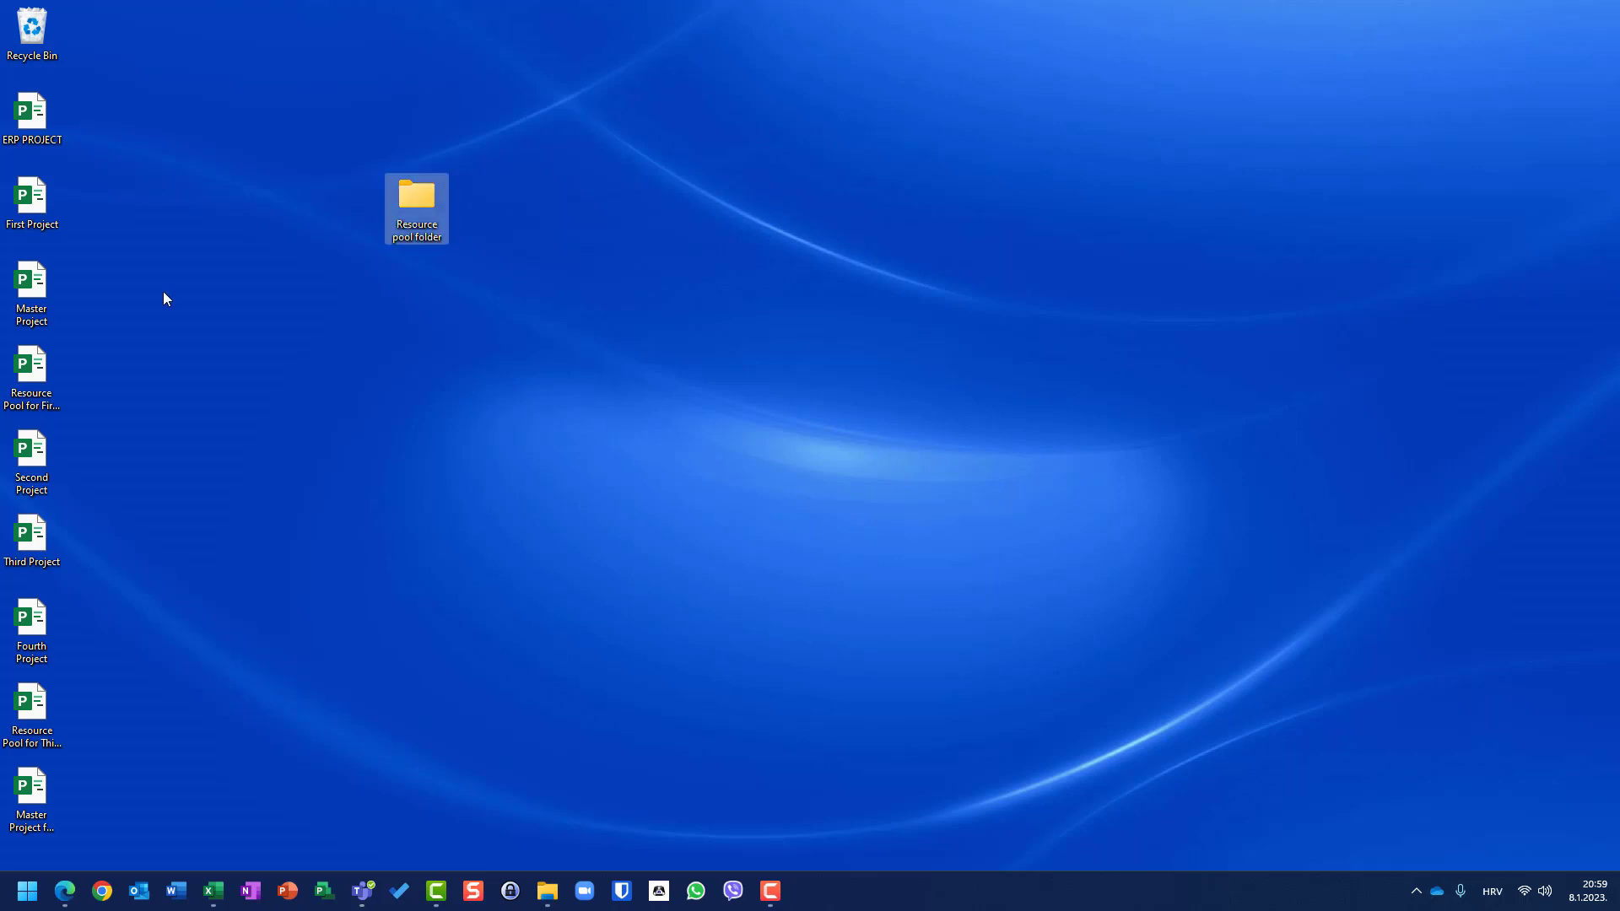
Step: Move the "Resource Pool for First and Second Project" file into Resource pool folder and check the folder's contents and full path
left_click(39, 362)
left_click_drag(39, 361, 424, 217)
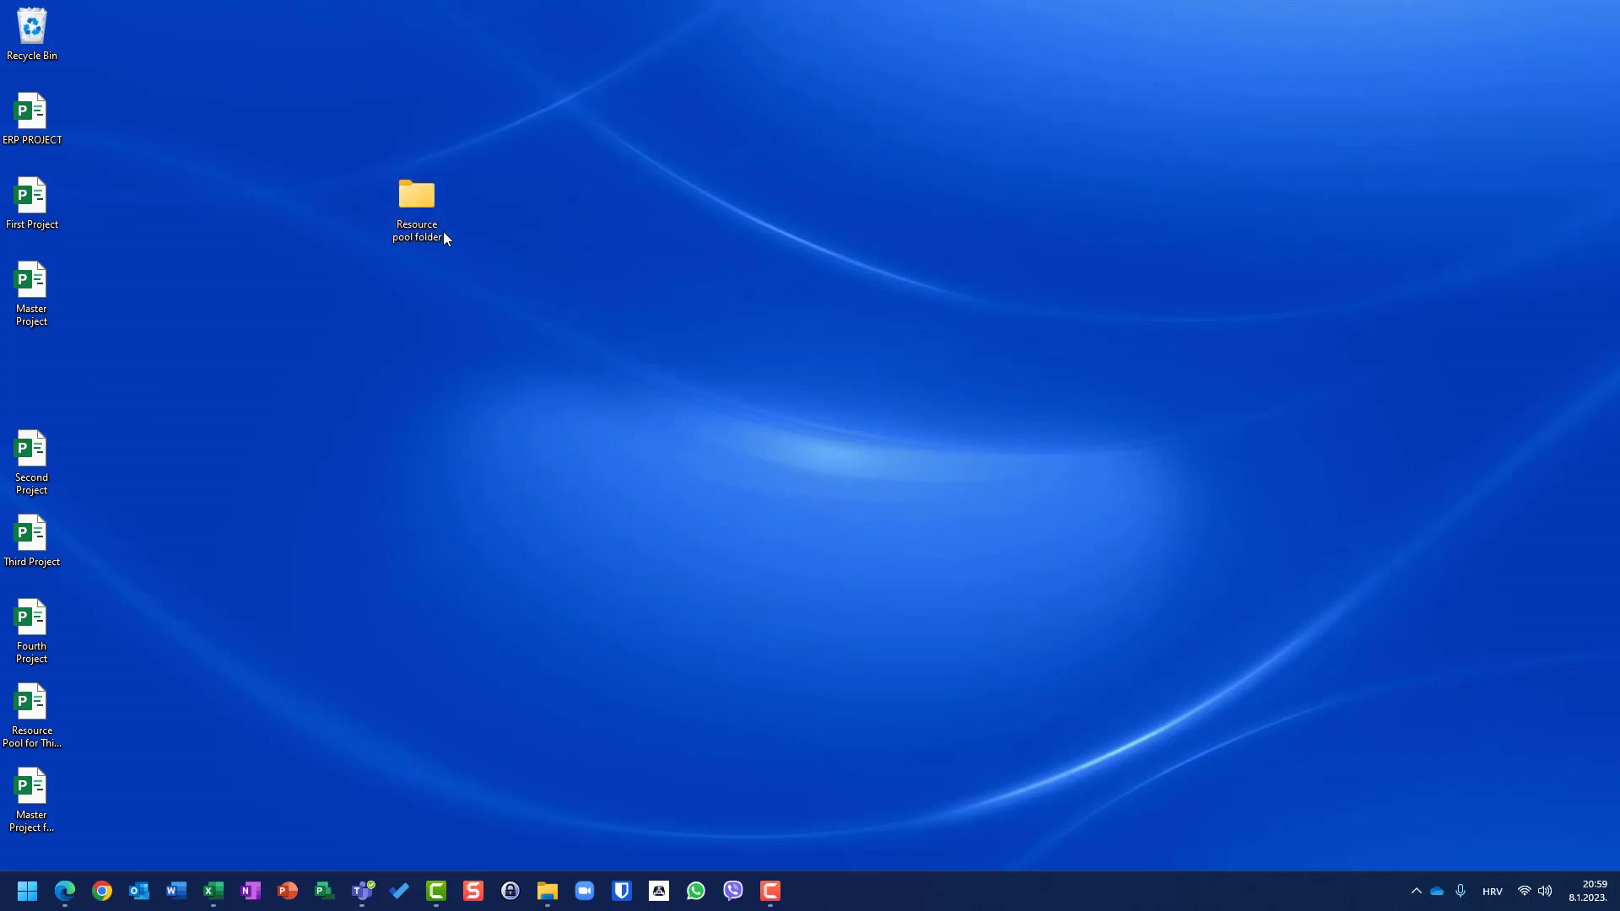
double_click(411, 197)
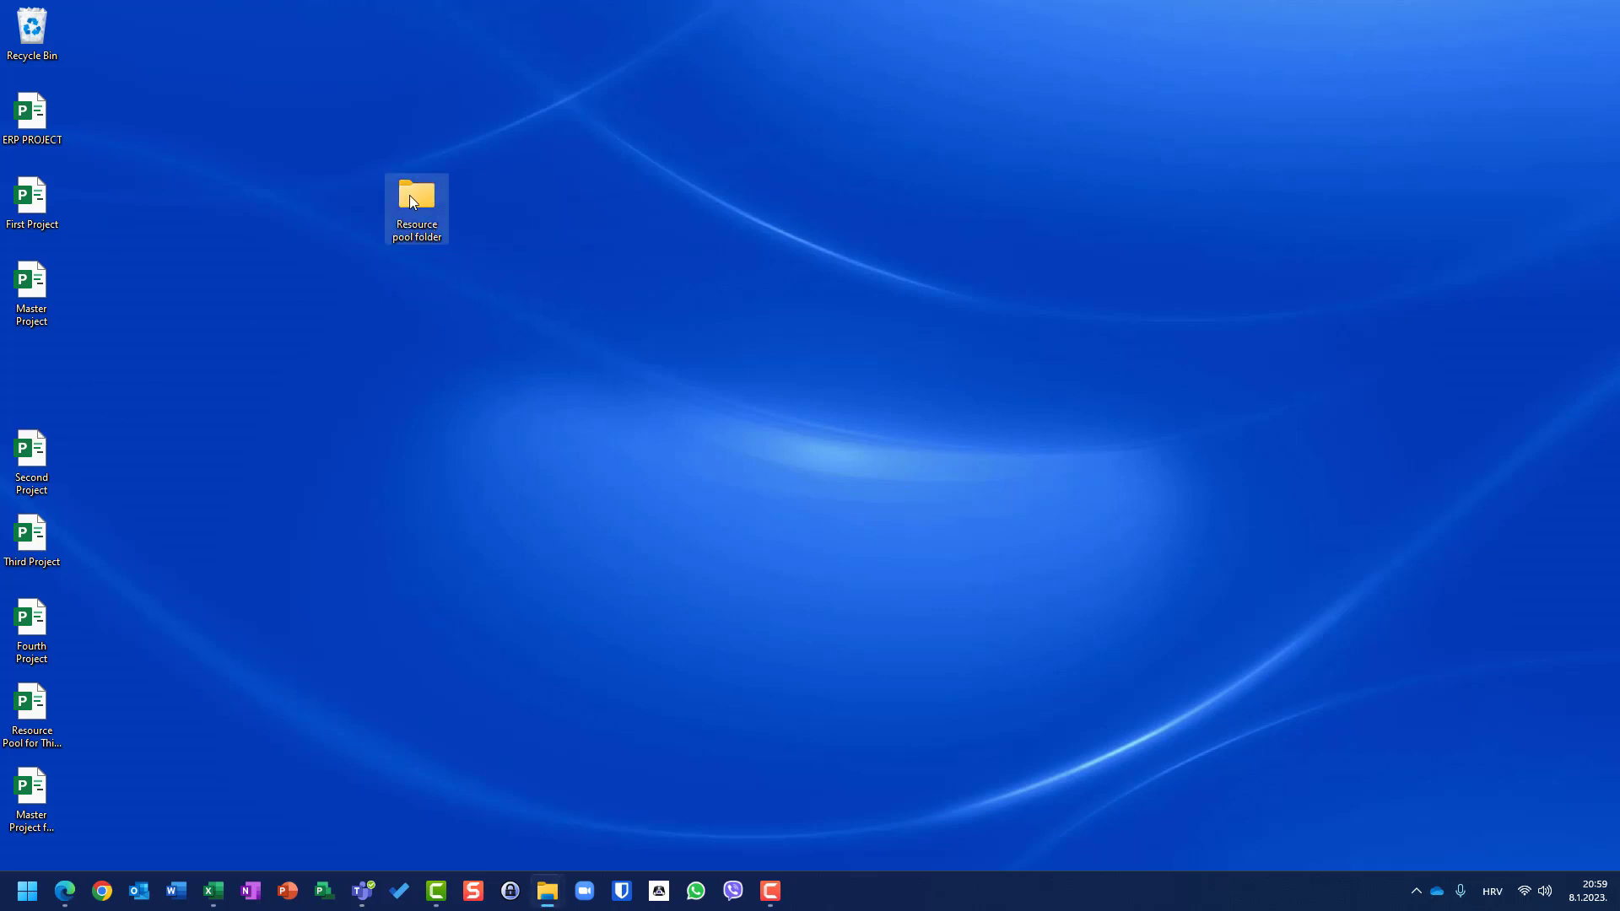
left_click_drag(928, 51, 555, 51)
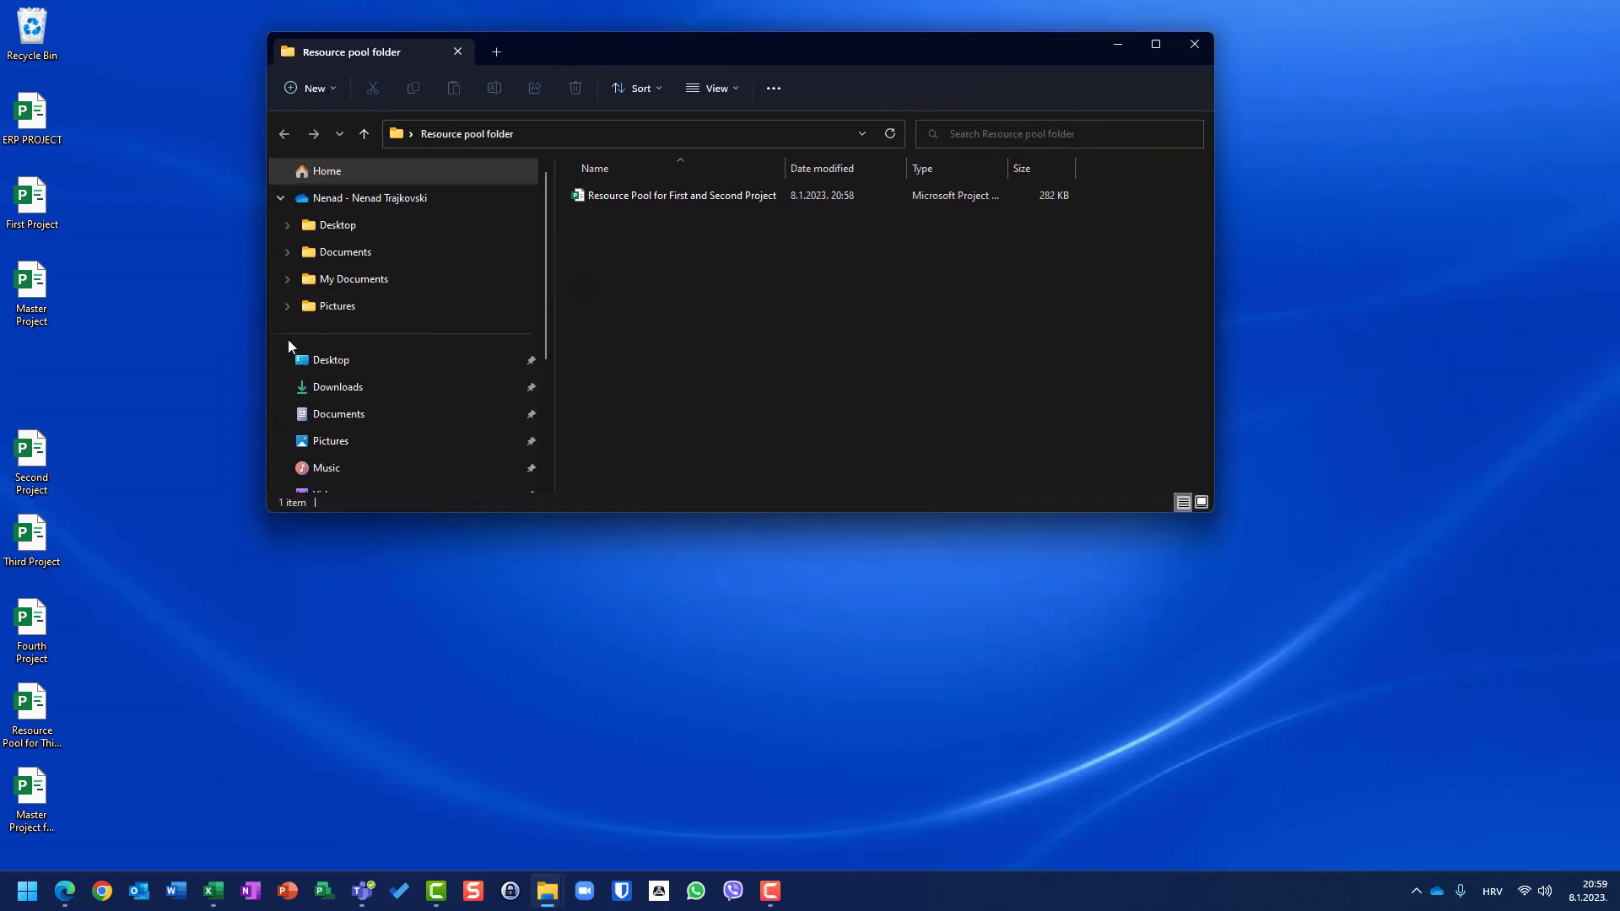
left_click(395, 135)
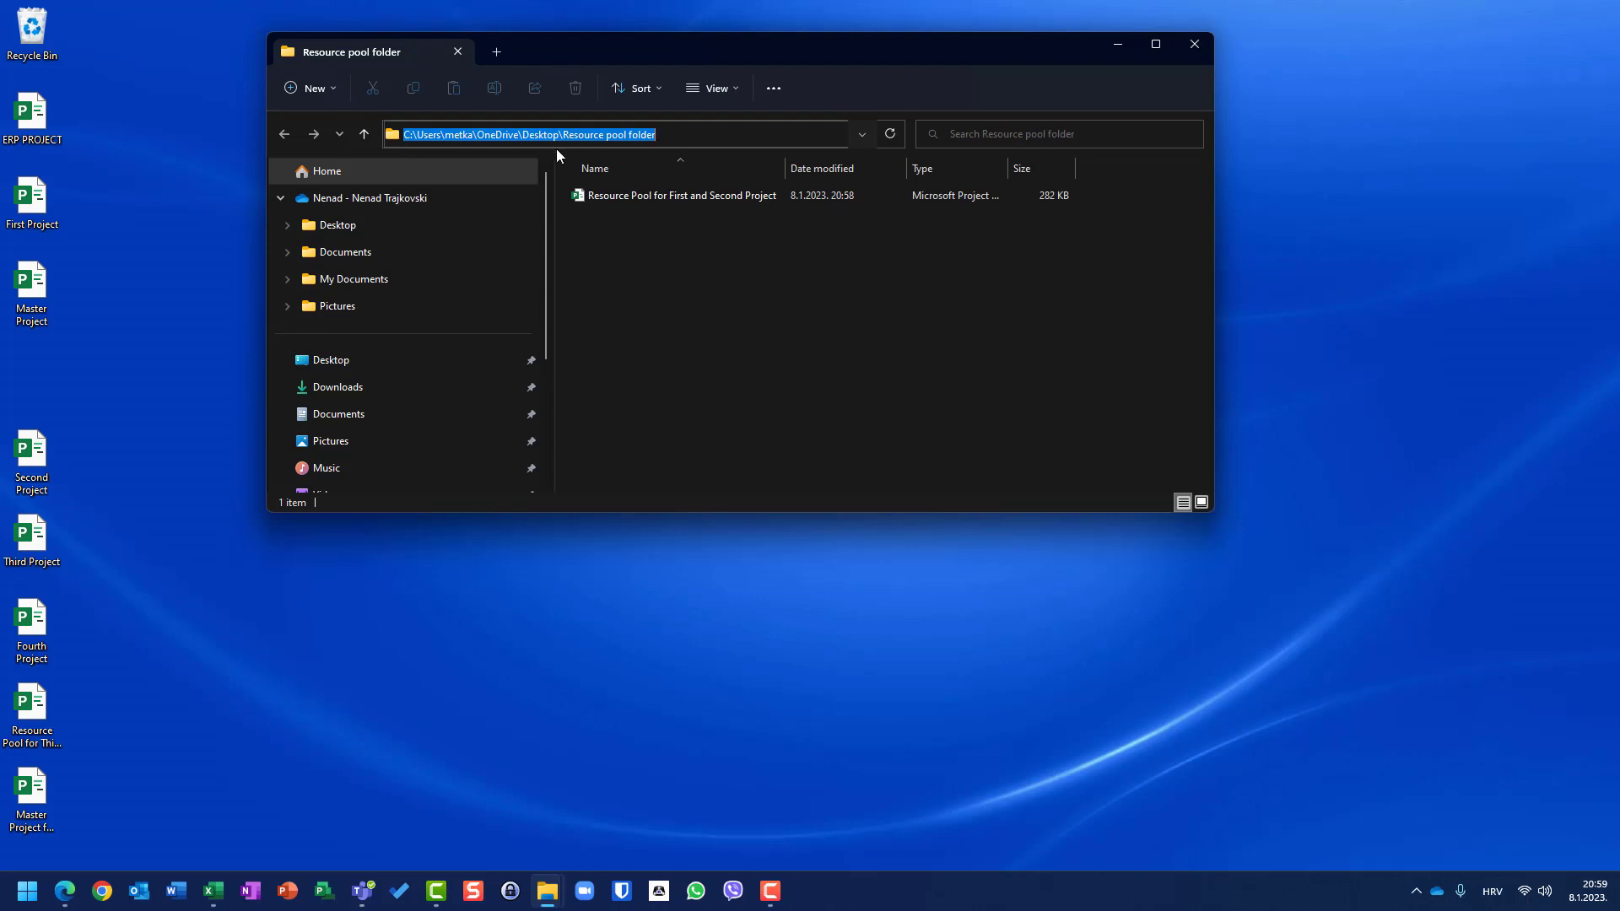
left_click(1193, 49)
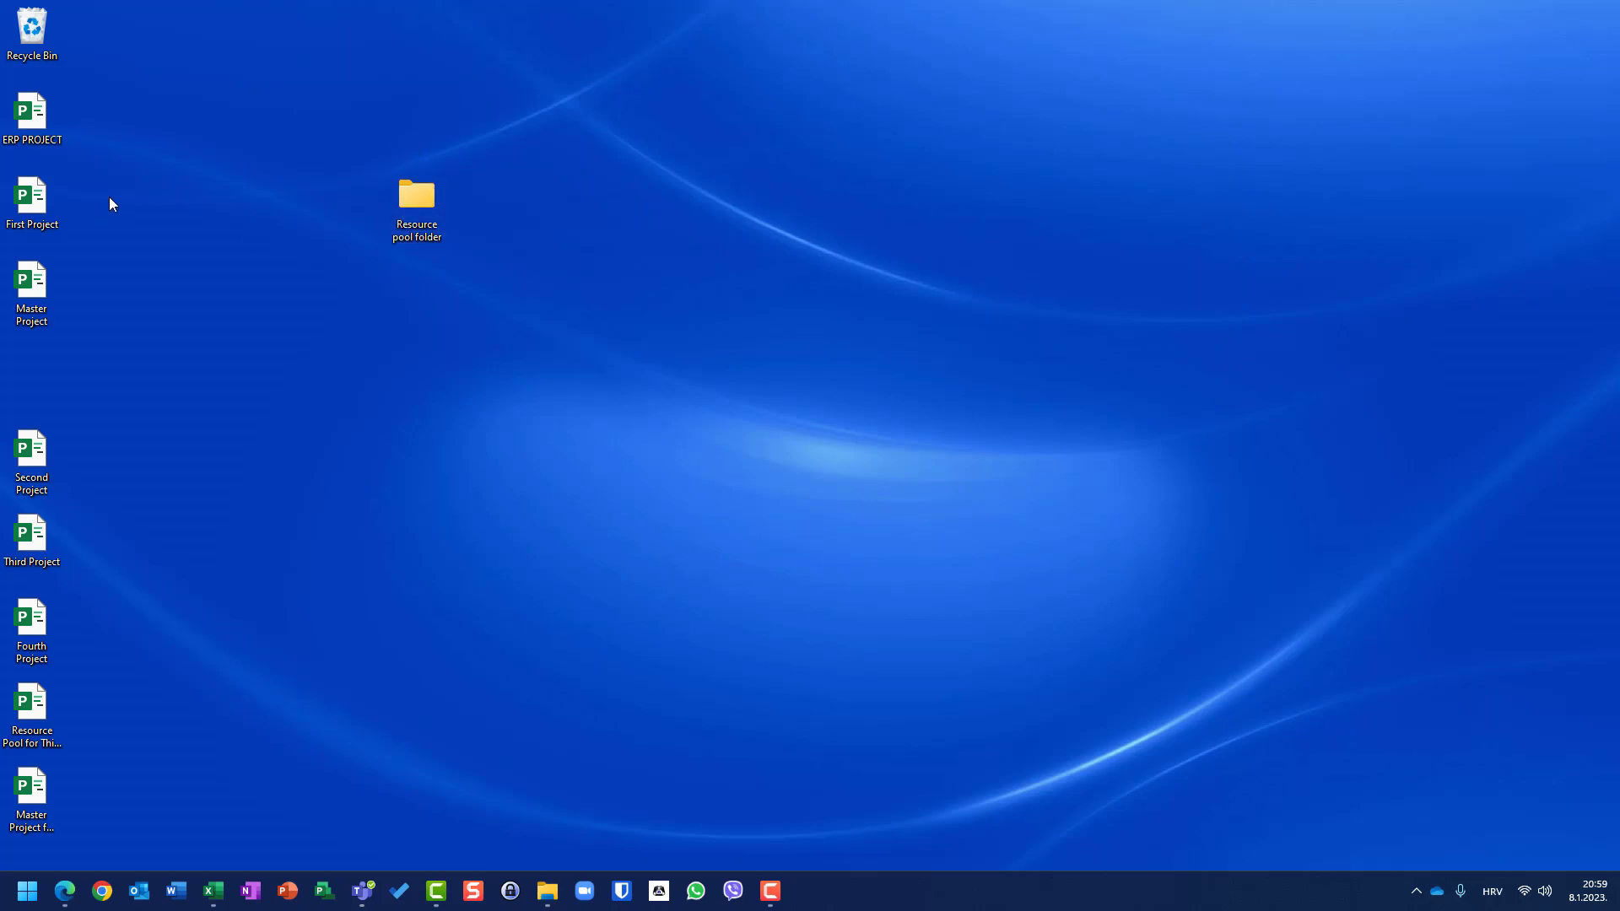
Step: Open First Project from the desktop, try to load its linked resource pool, and dismiss the message
double_click(21, 224)
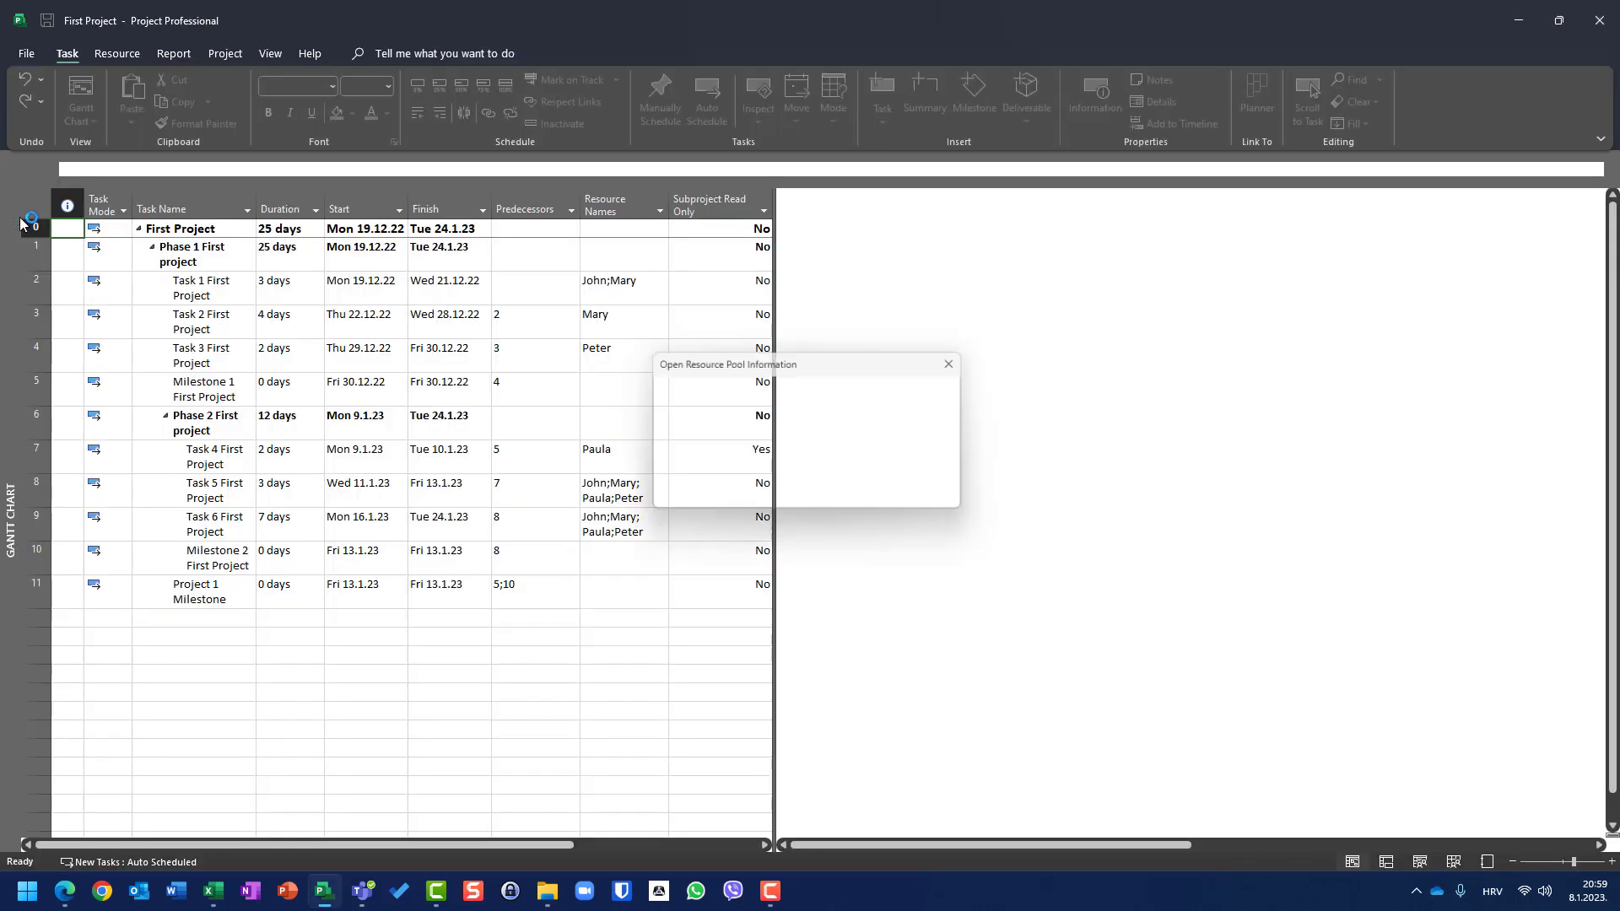
left_click(730, 484)
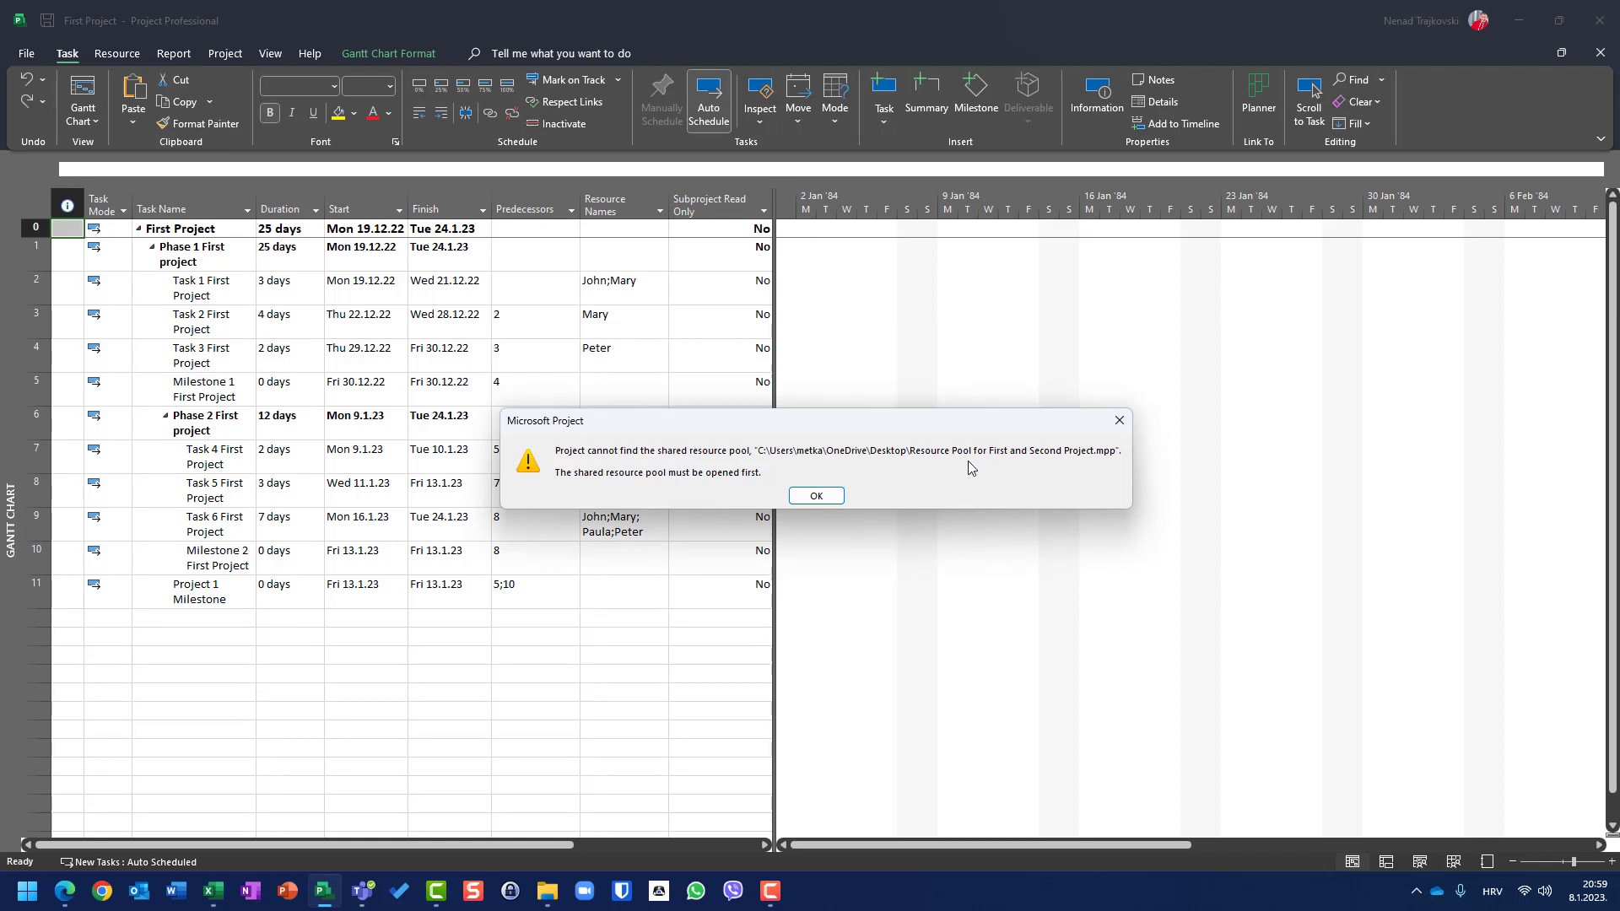
left_click(815, 496)
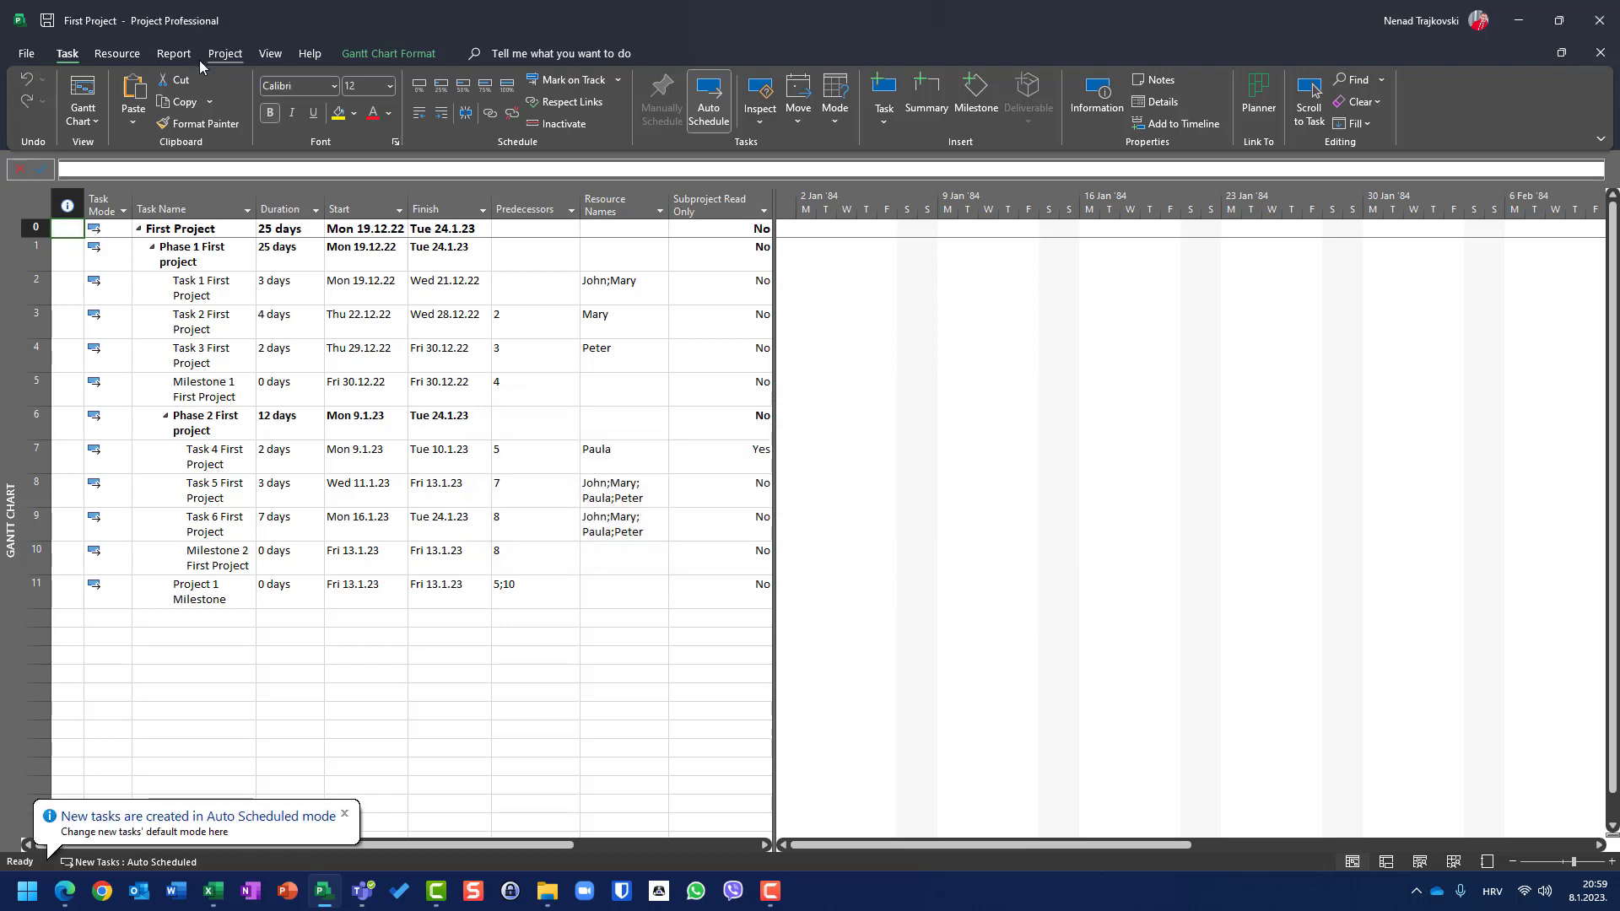
Step: Try to reapply resource sharing in First Project from "Resource Pool for First and Second Project.mpp", with the pool taking precedence
left_click(118, 54)
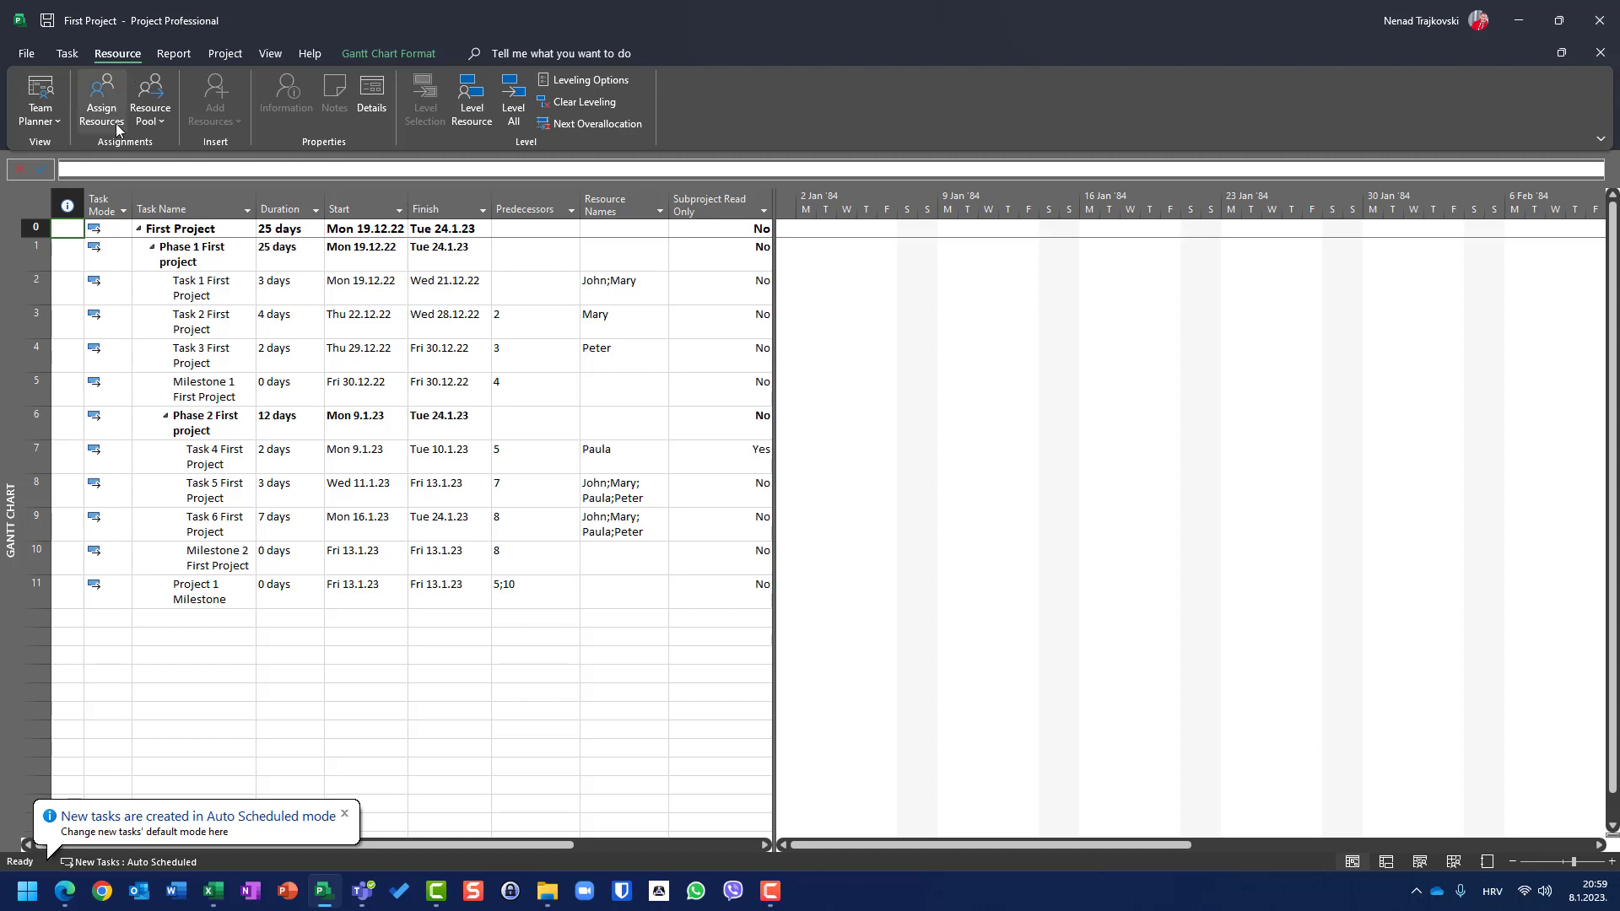
left_click(116, 126)
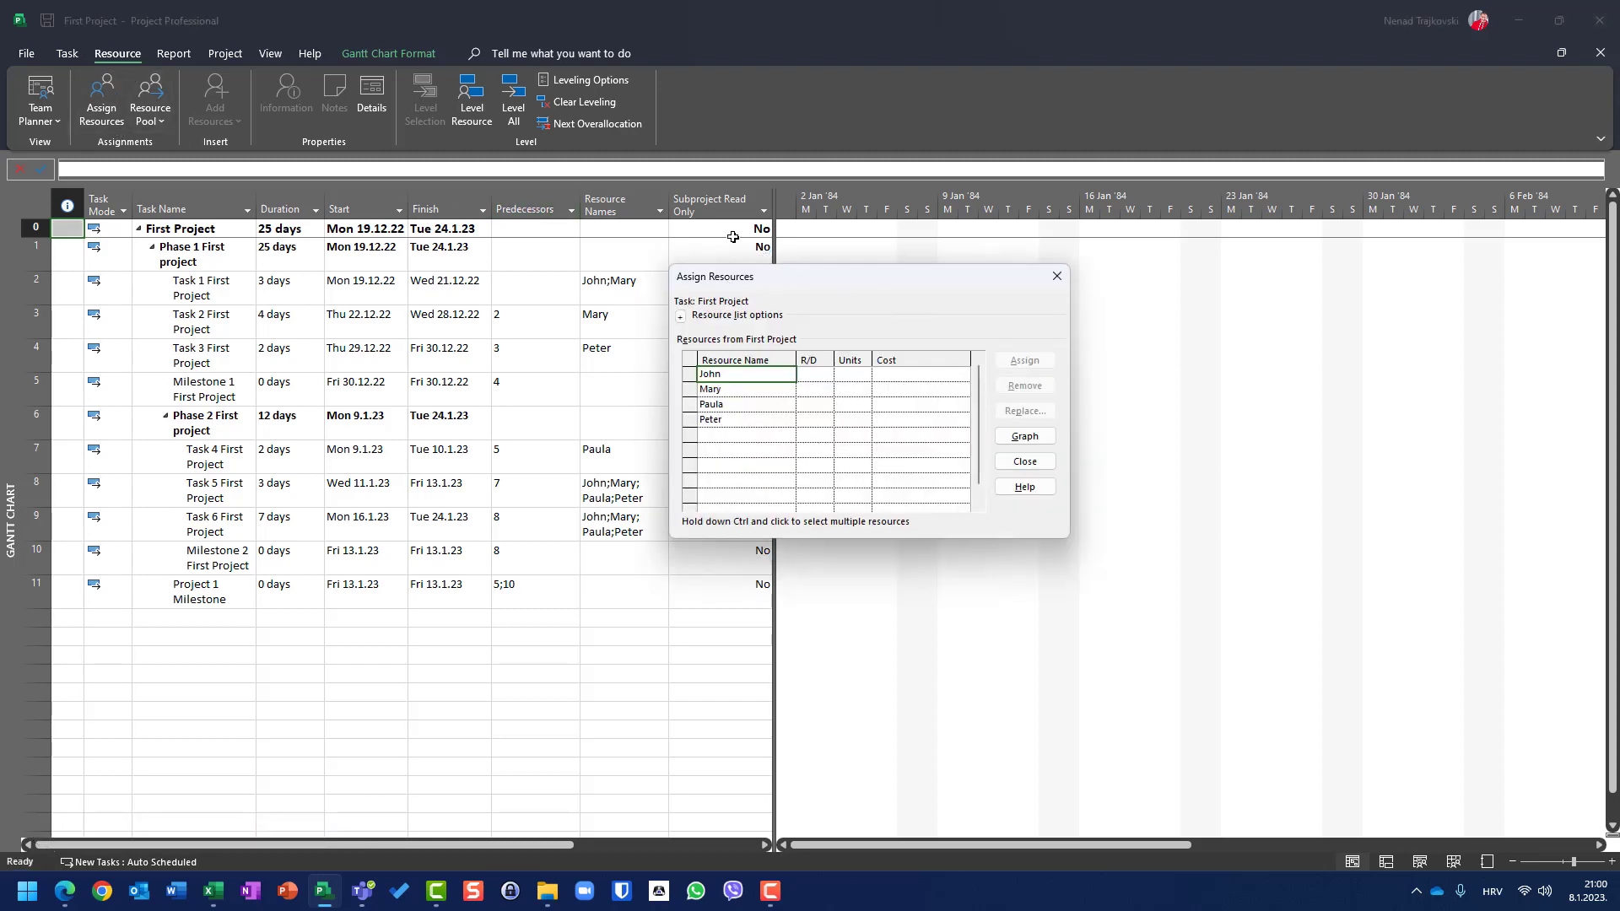
key("Escape")
left_click(166, 106)
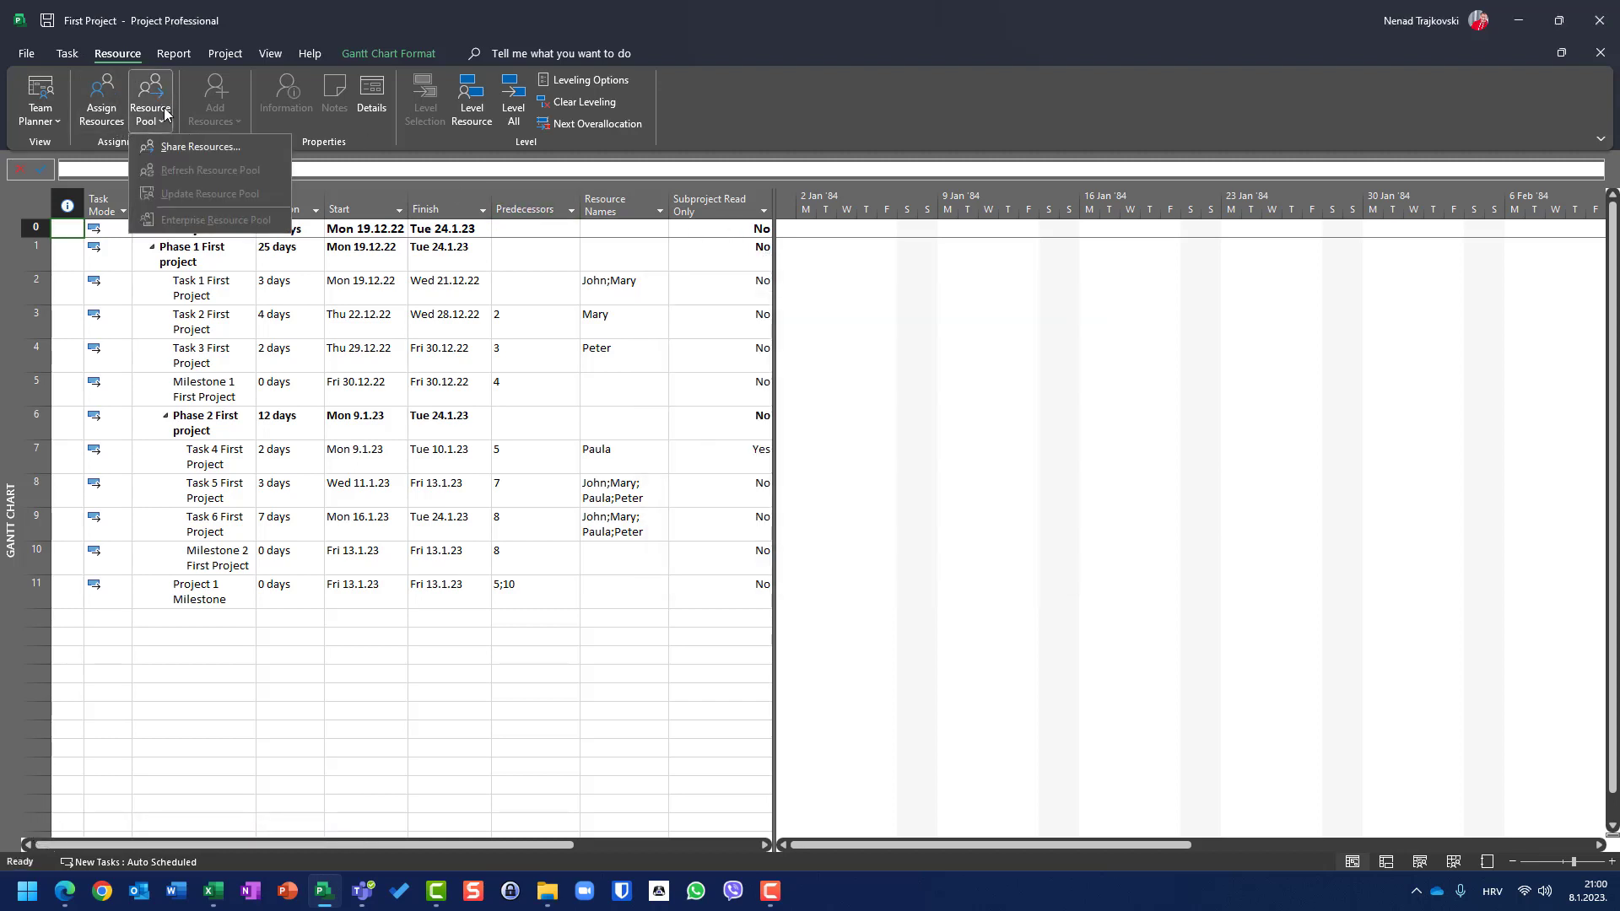
left_click(201, 154)
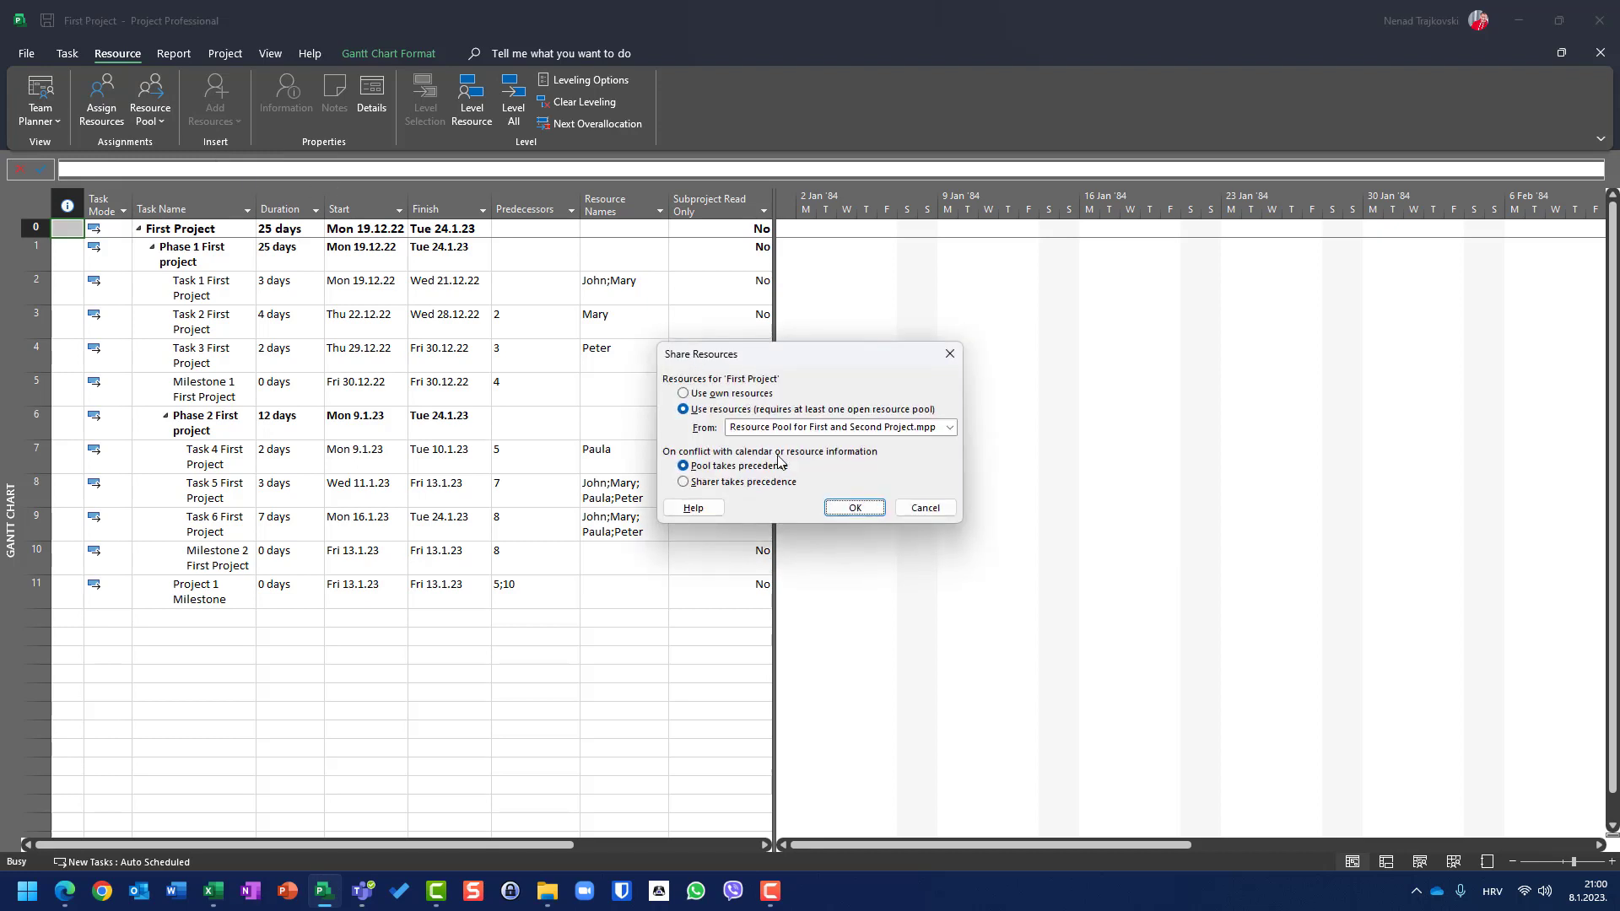
left_click(785, 429)
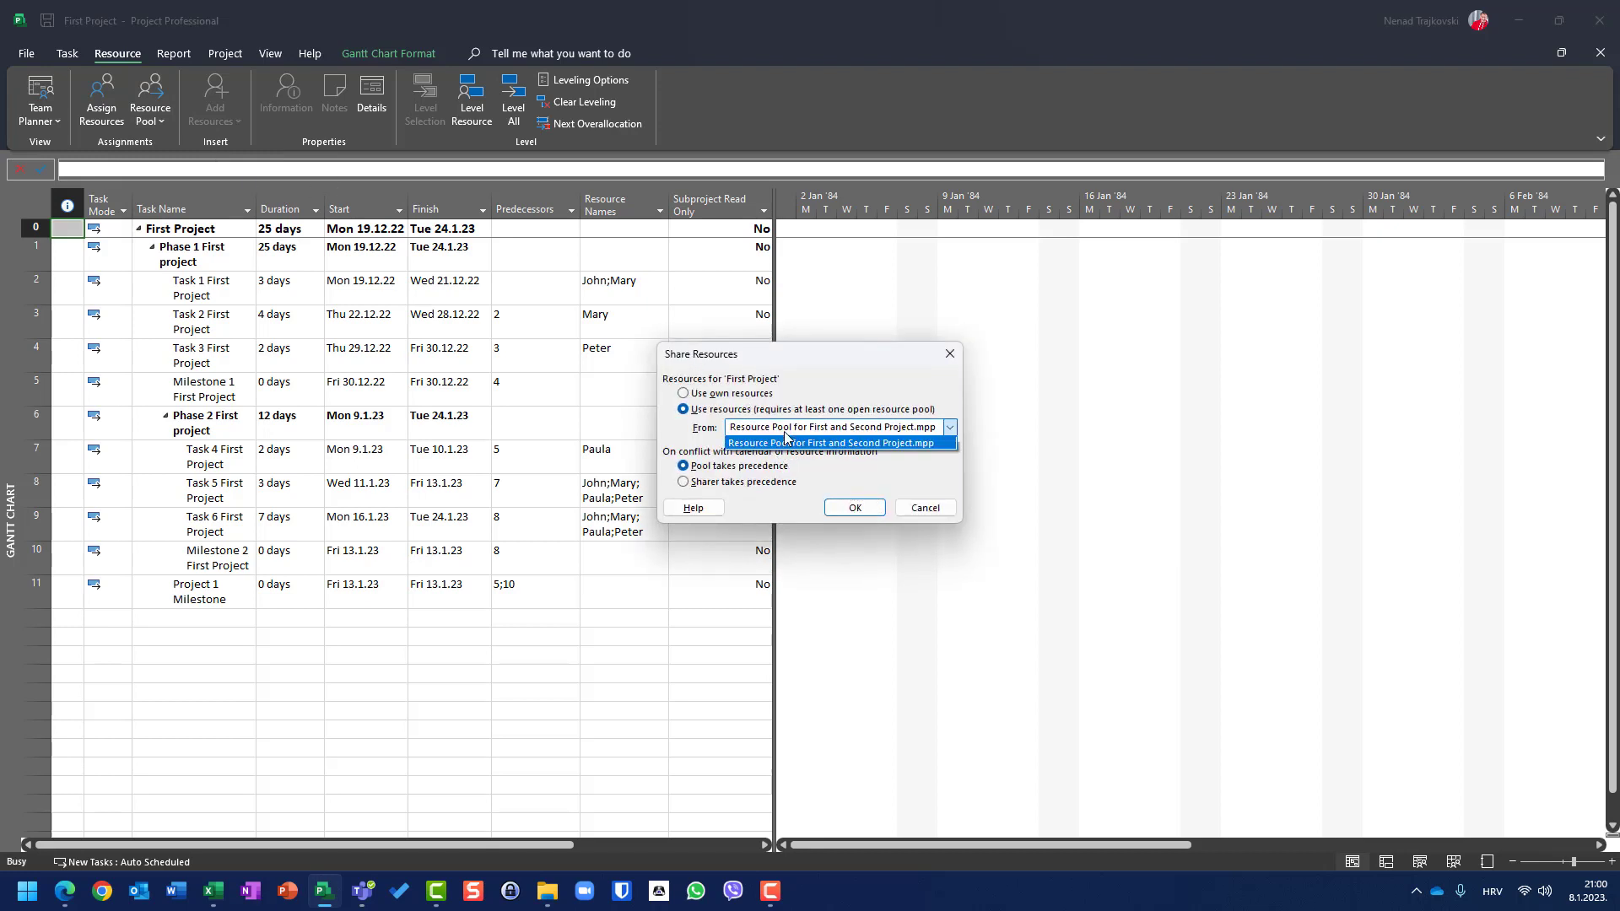
left_click(784, 442)
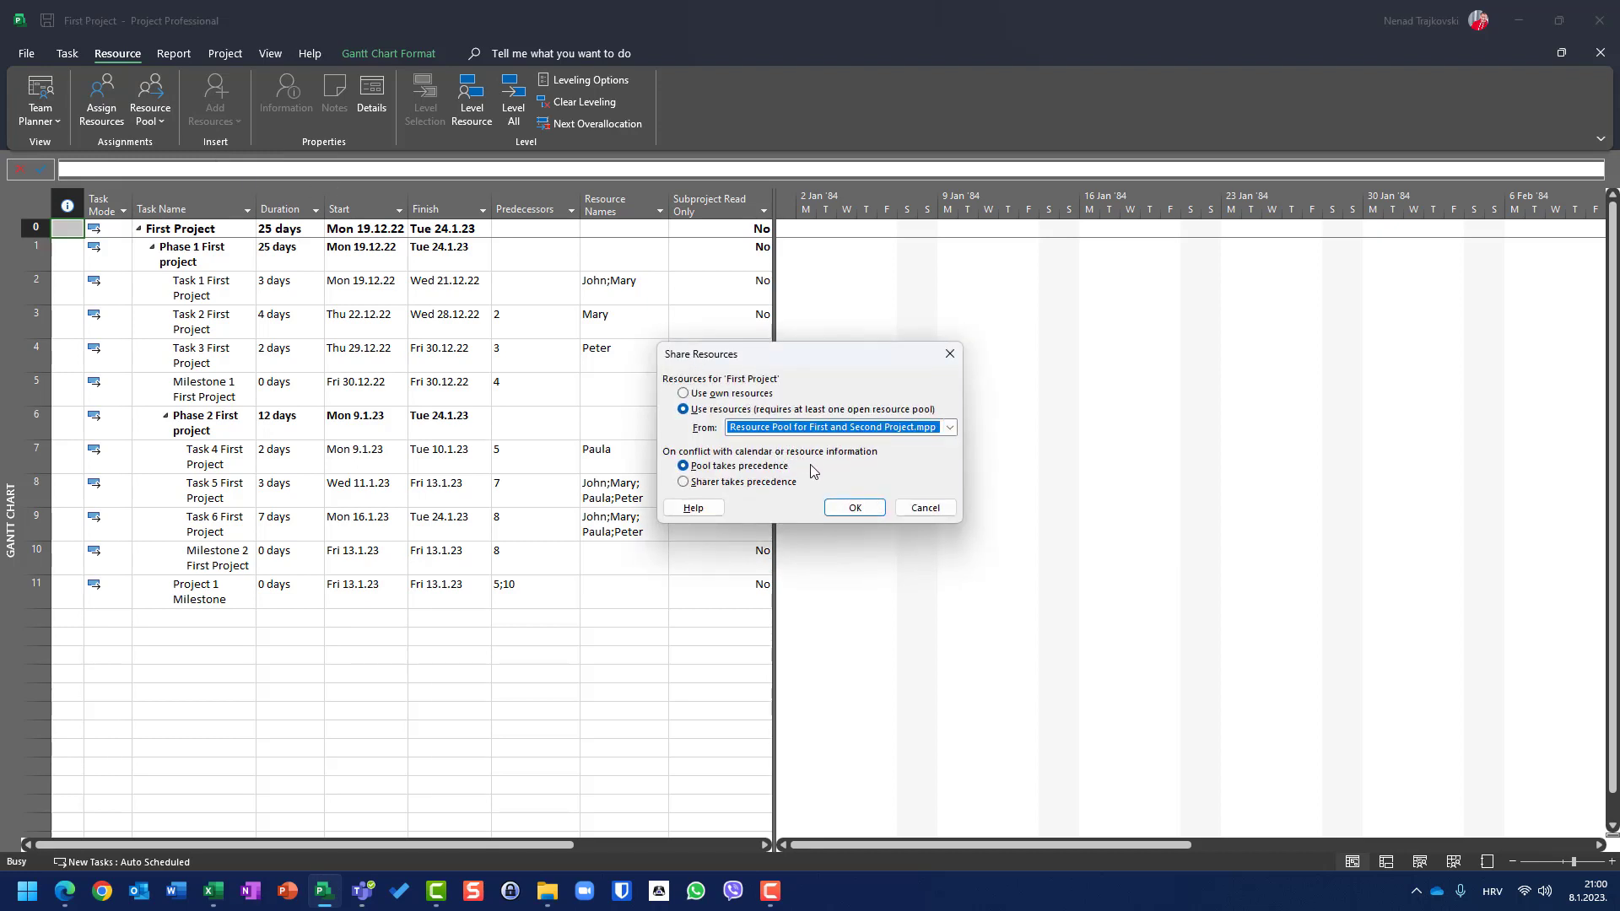
key("Return")
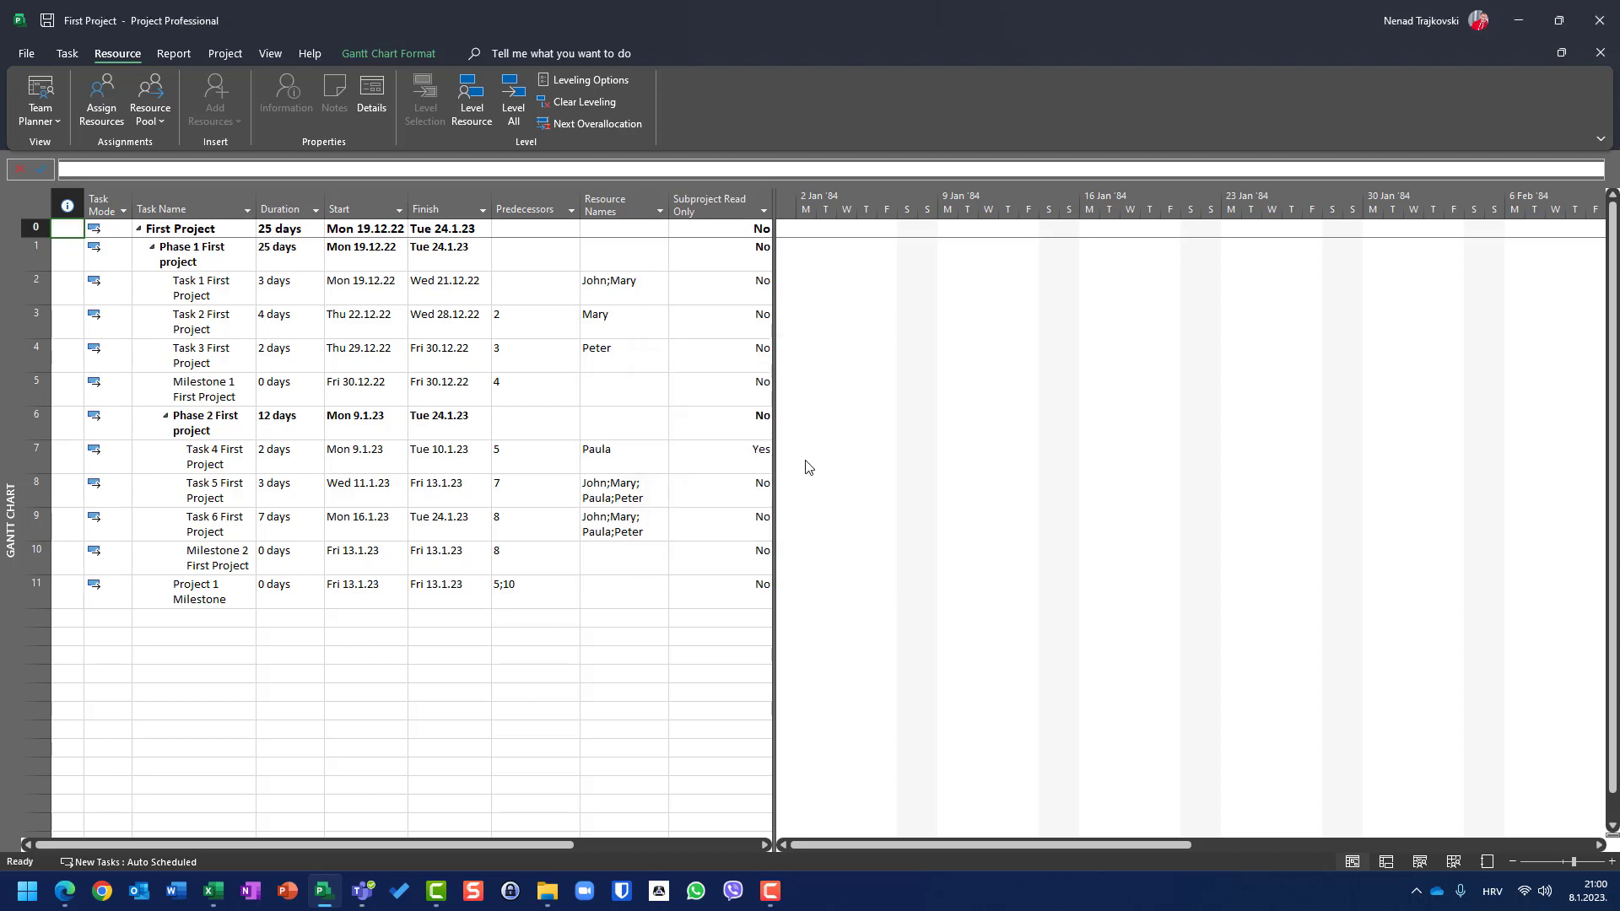
left_click(547, 908)
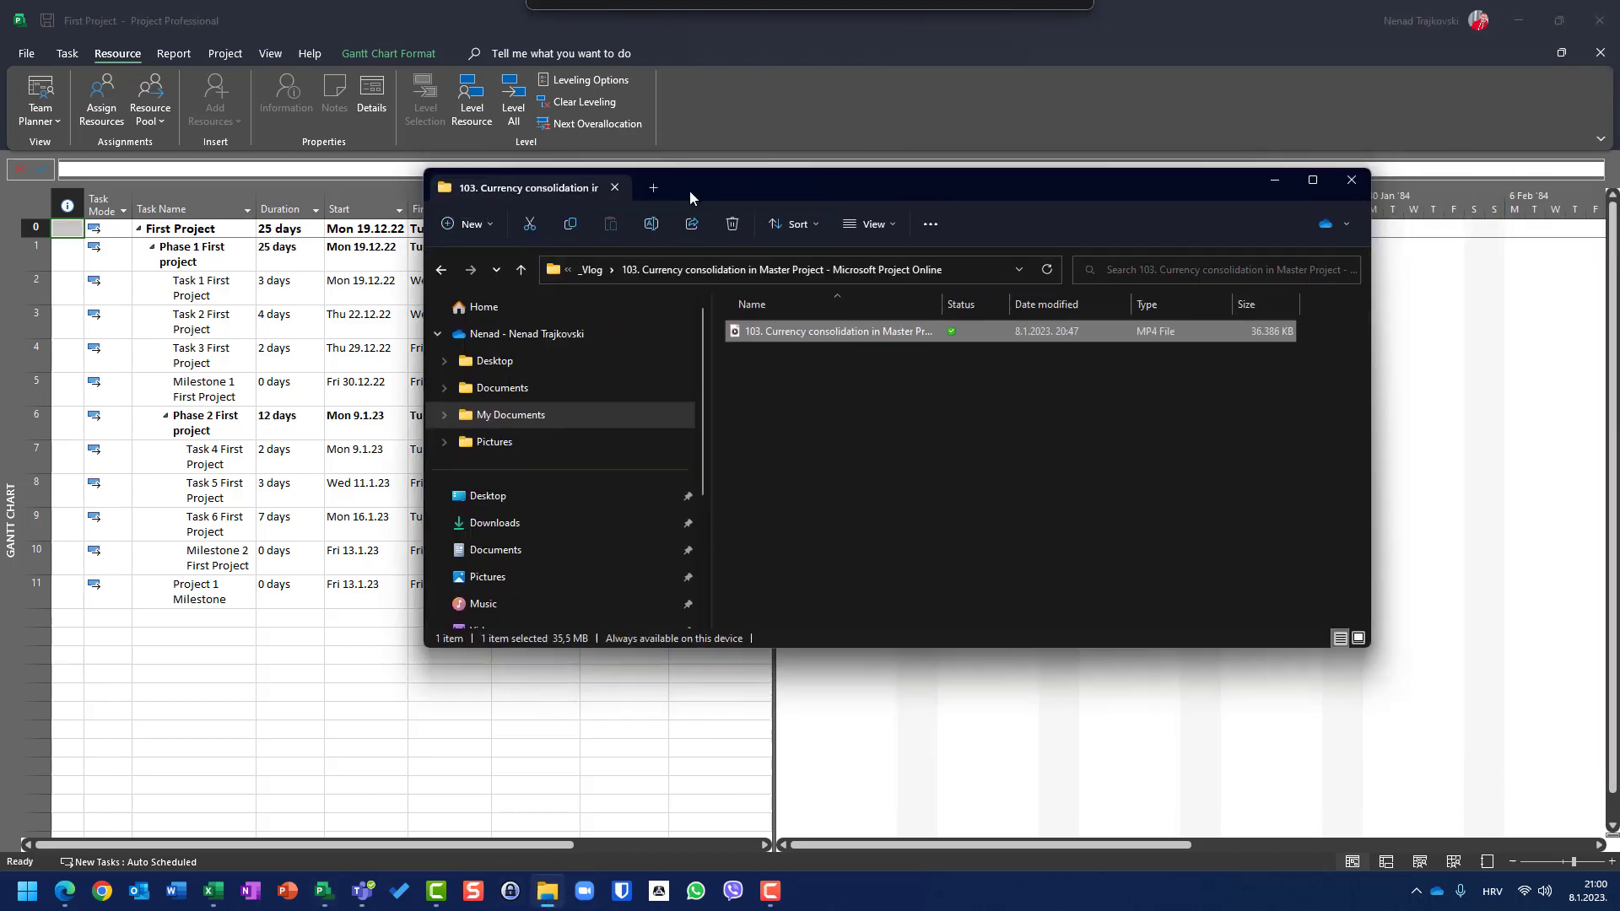
left_click_drag(691, 190, 517, 200)
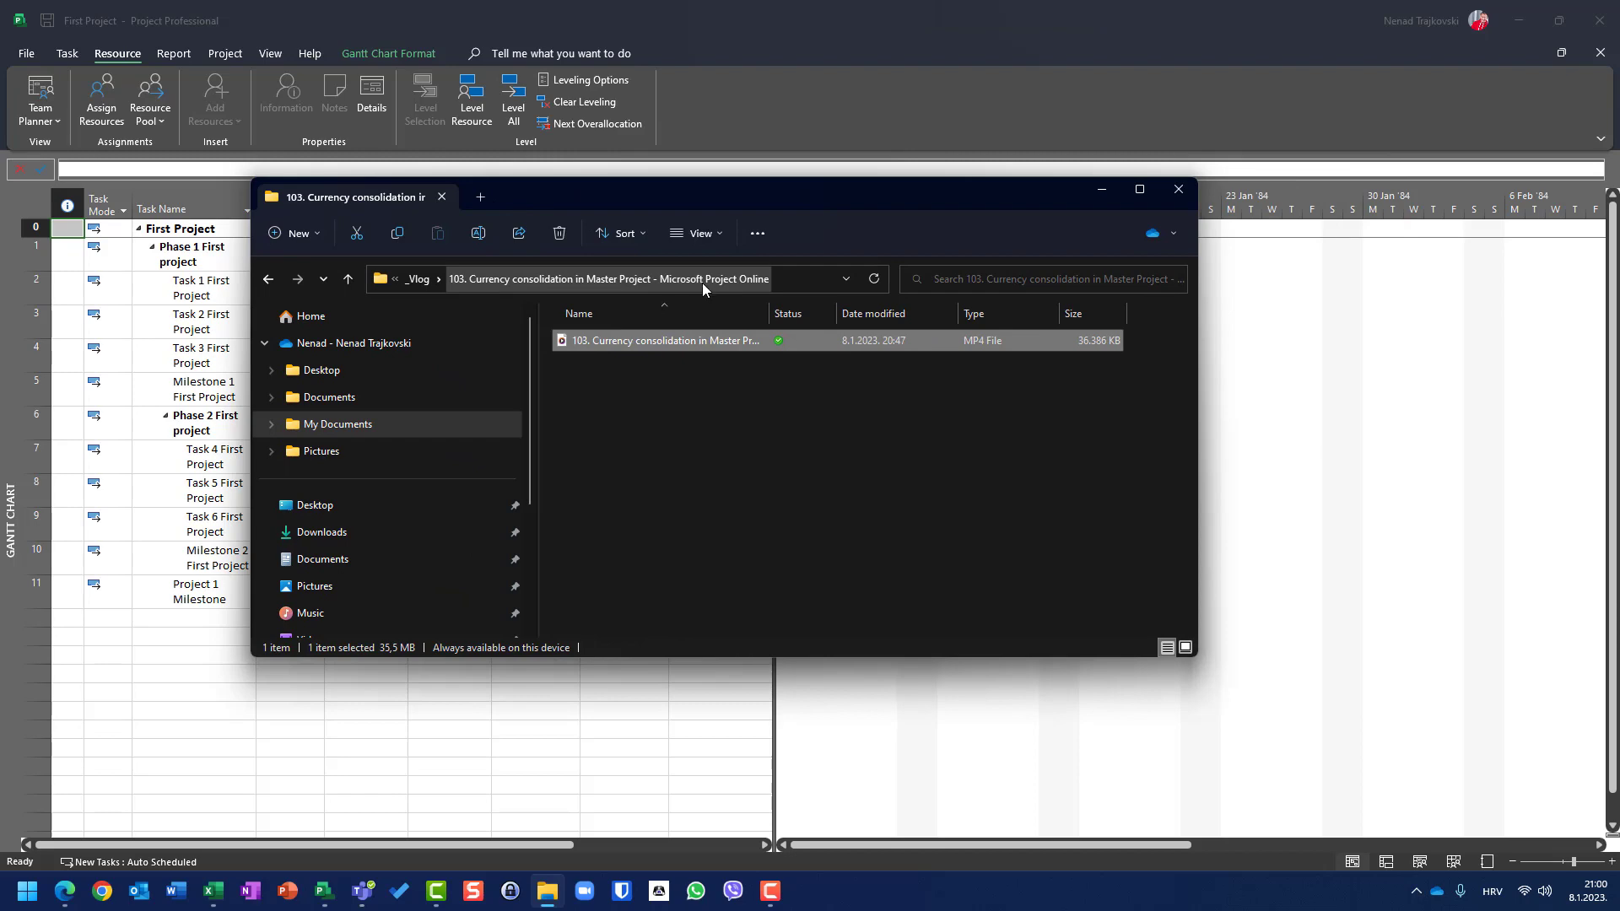
left_click(1179, 189)
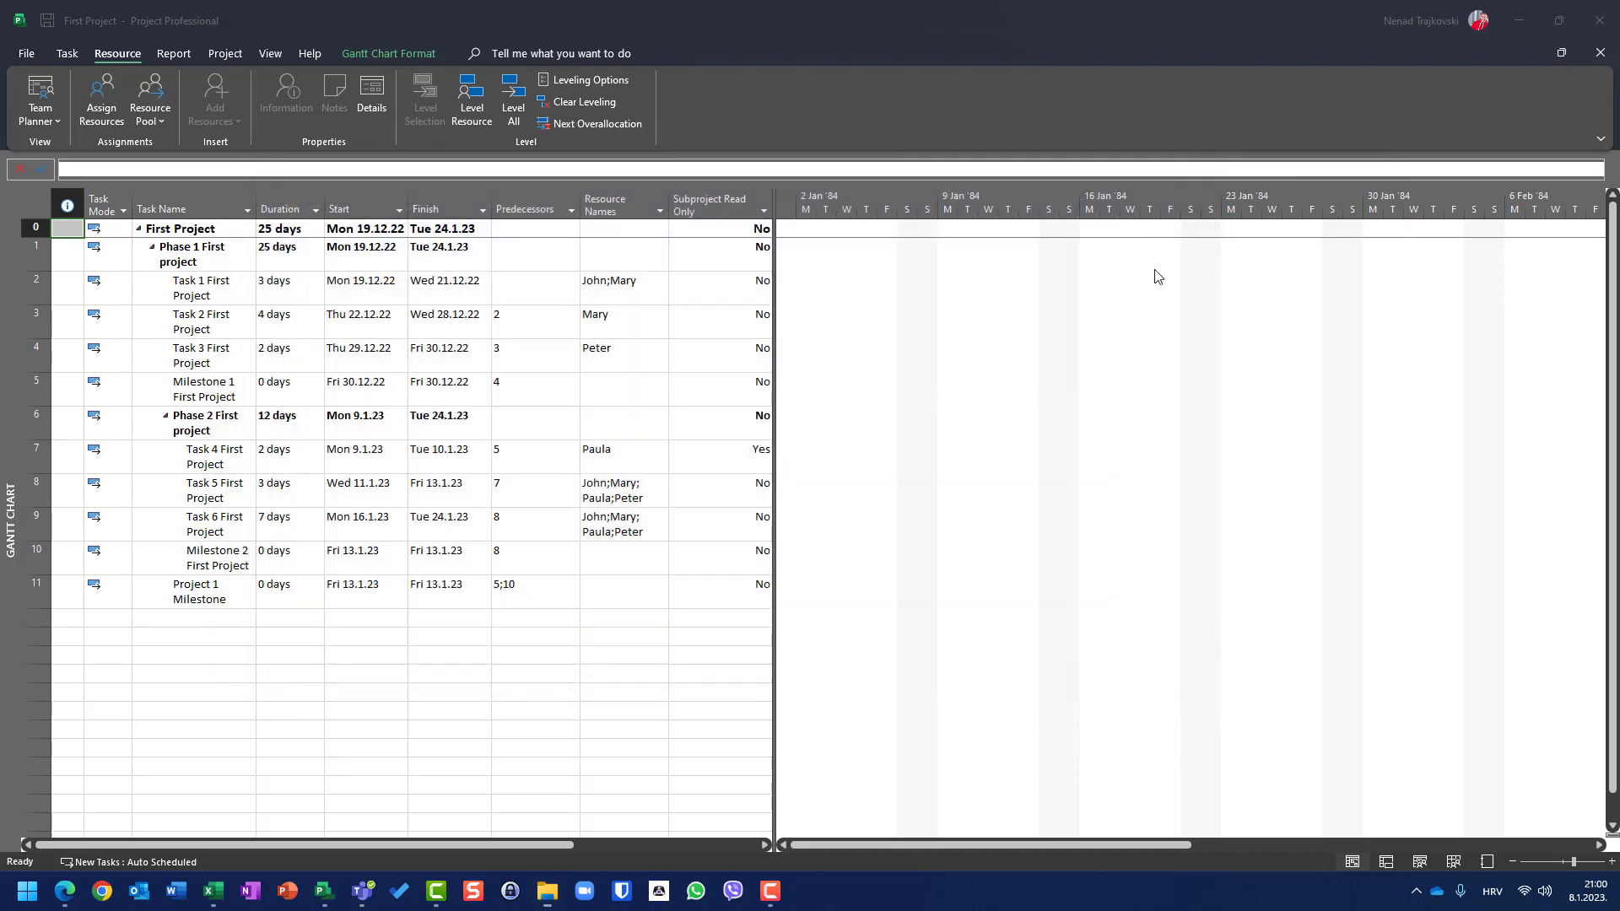
Step: Open "Resource Pool for First and Second Project" from the desktop's Resource pool folder as read-only
left_click(1520, 19)
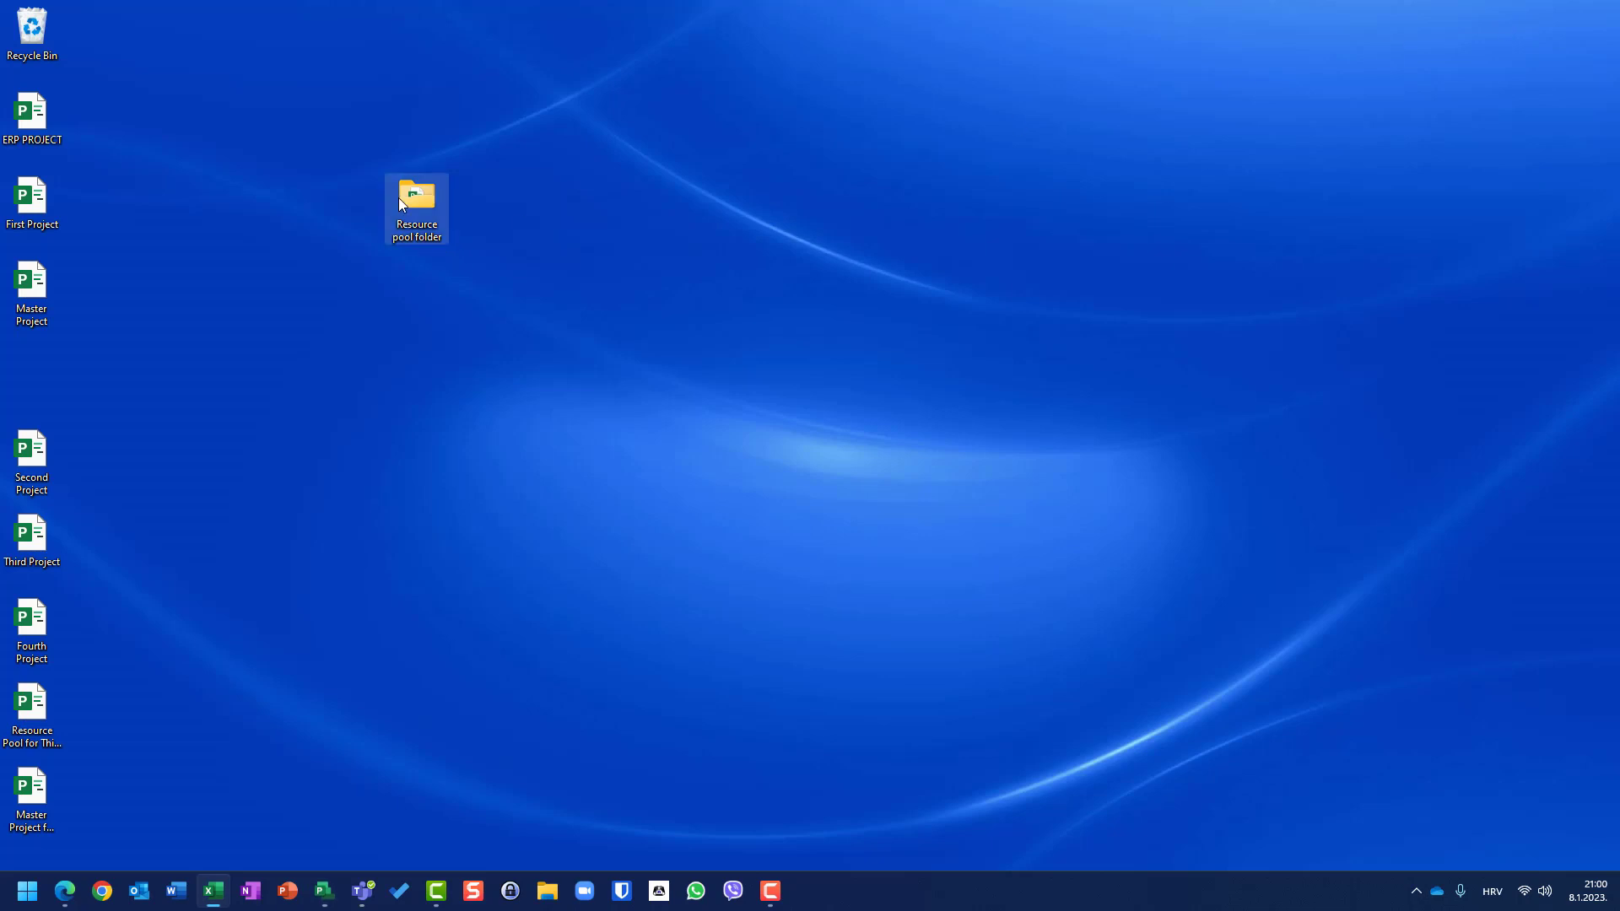
double_click(398, 197)
double_click(581, 339)
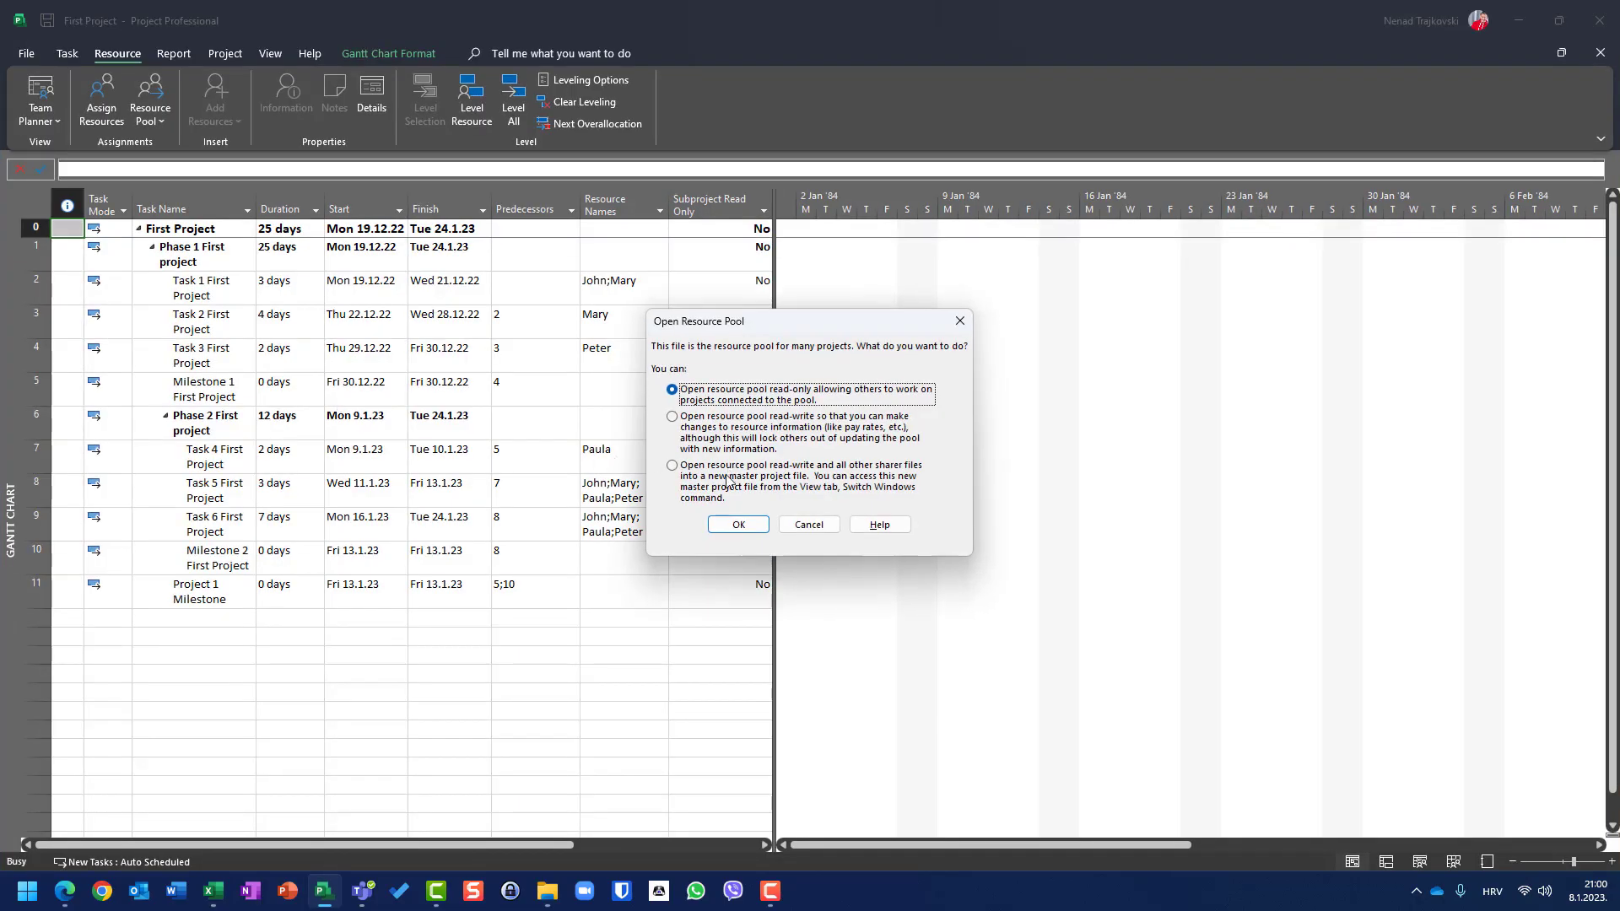
left_click(735, 527)
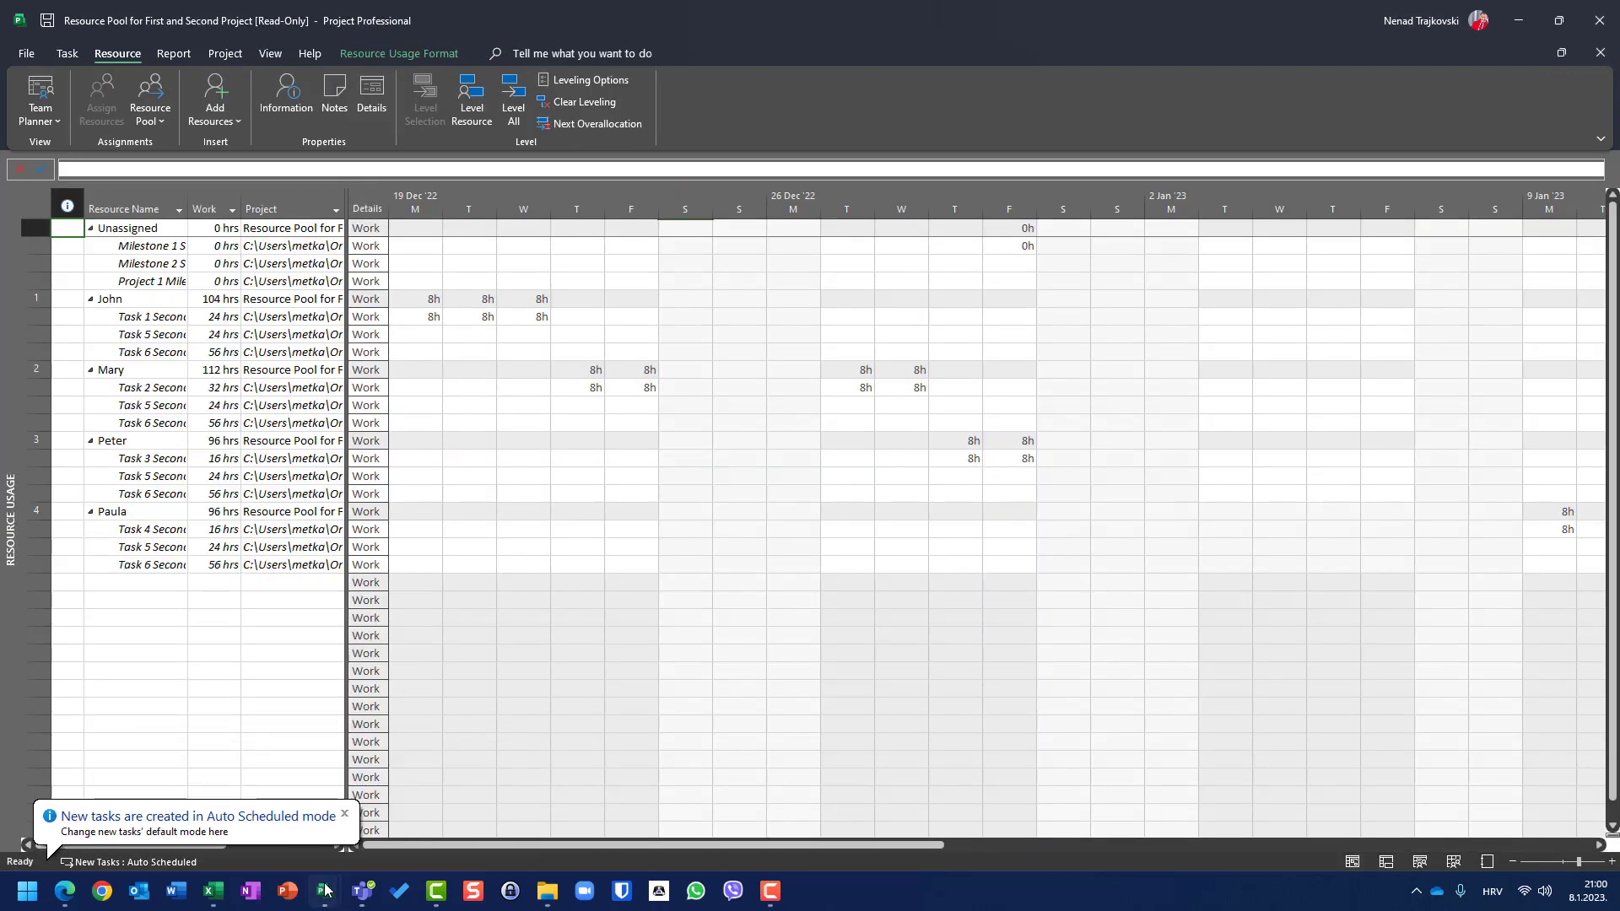
Step: Switch to First Project and make it use resources from the open "Resource Pool for First and Second Project", with the pool taking precedence
mouse_move(323, 888)
left_click(210, 810)
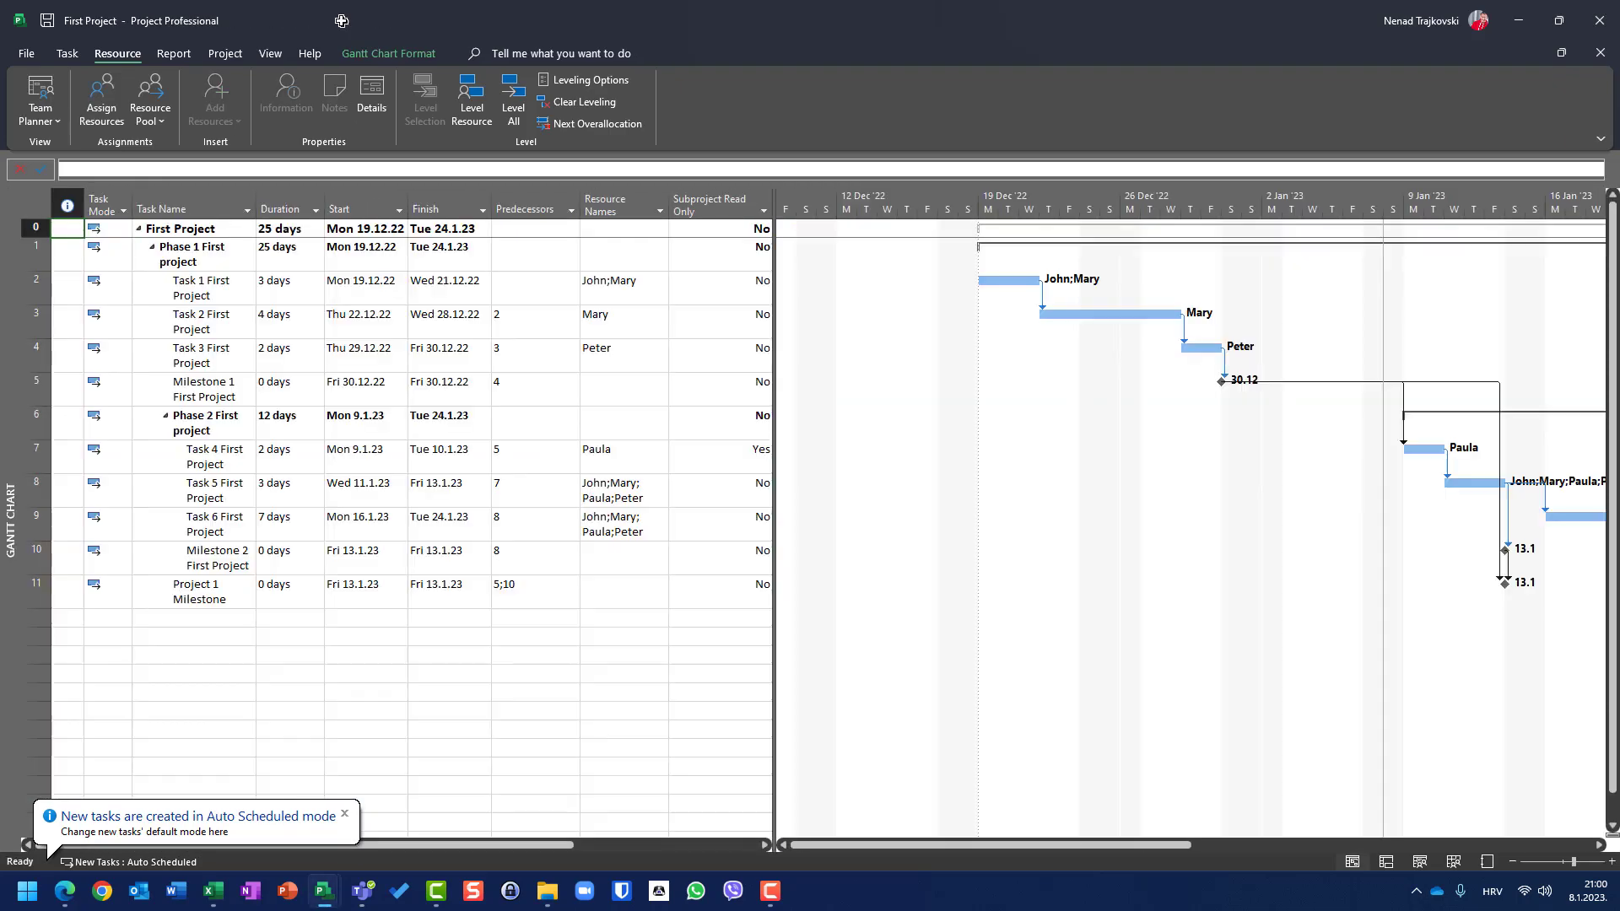
left_click(225, 53)
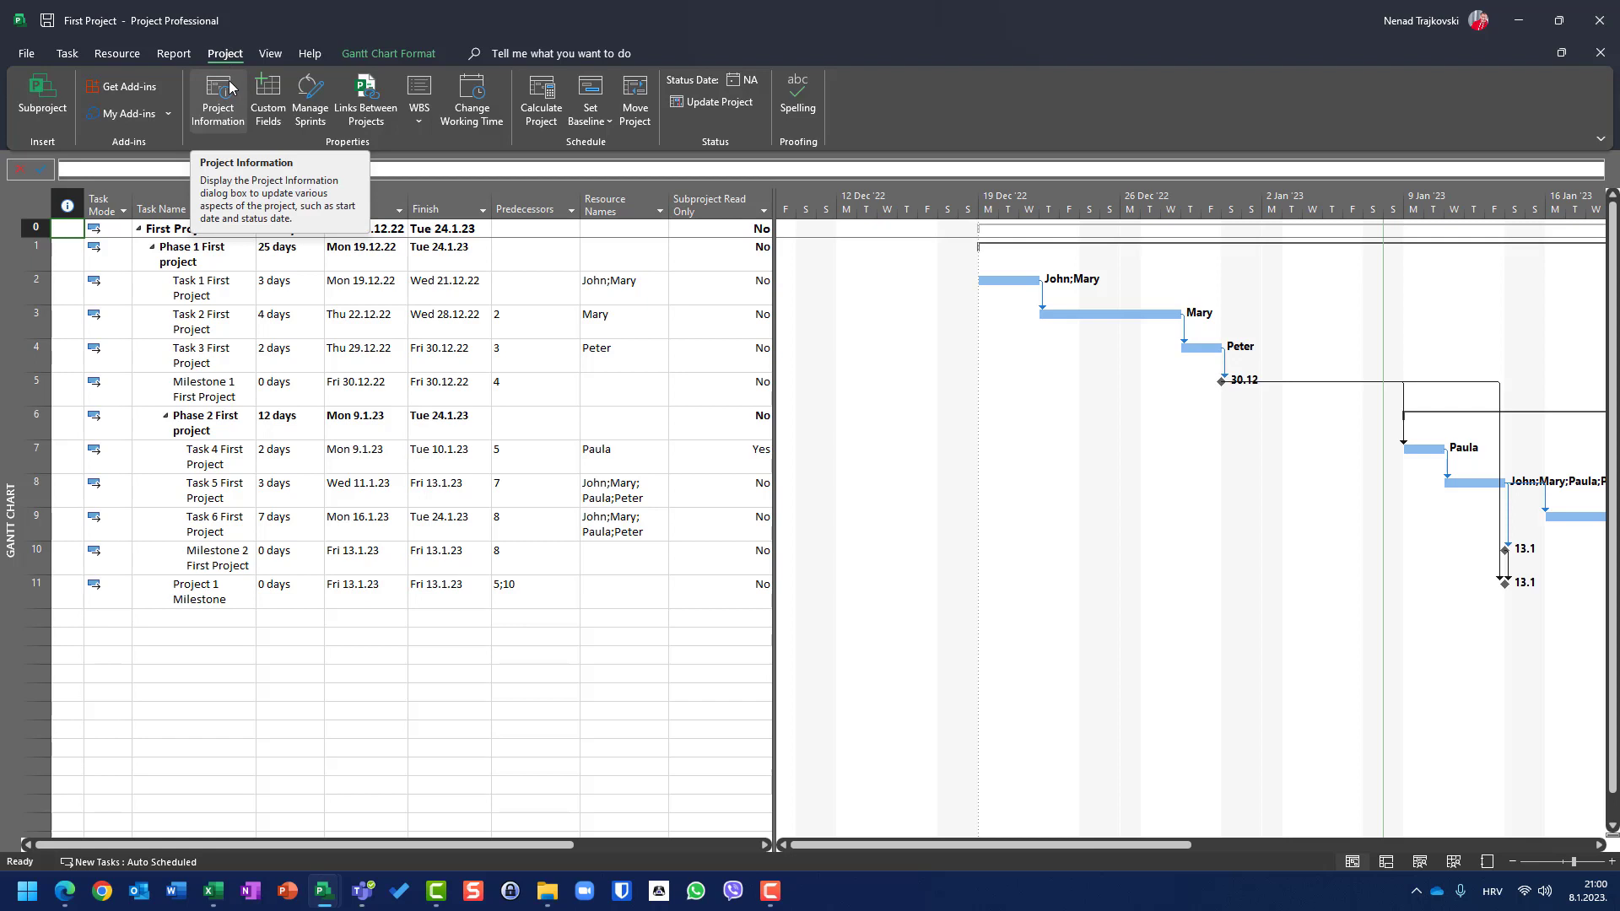
left_click(115, 54)
left_click(119, 109)
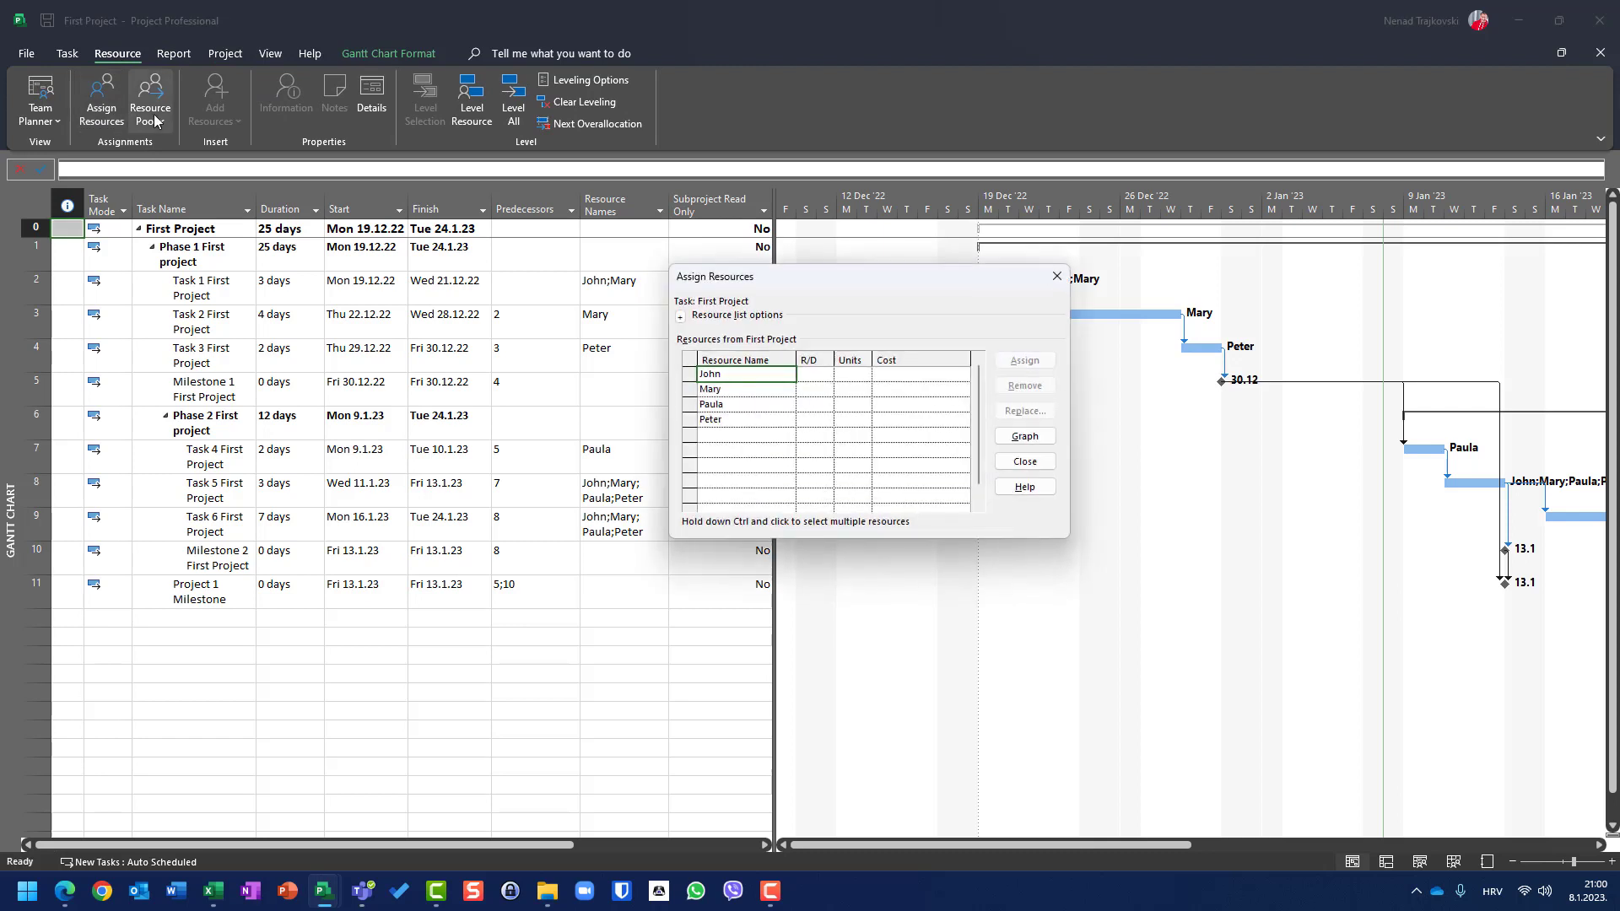
key("Escape")
left_click(150, 118)
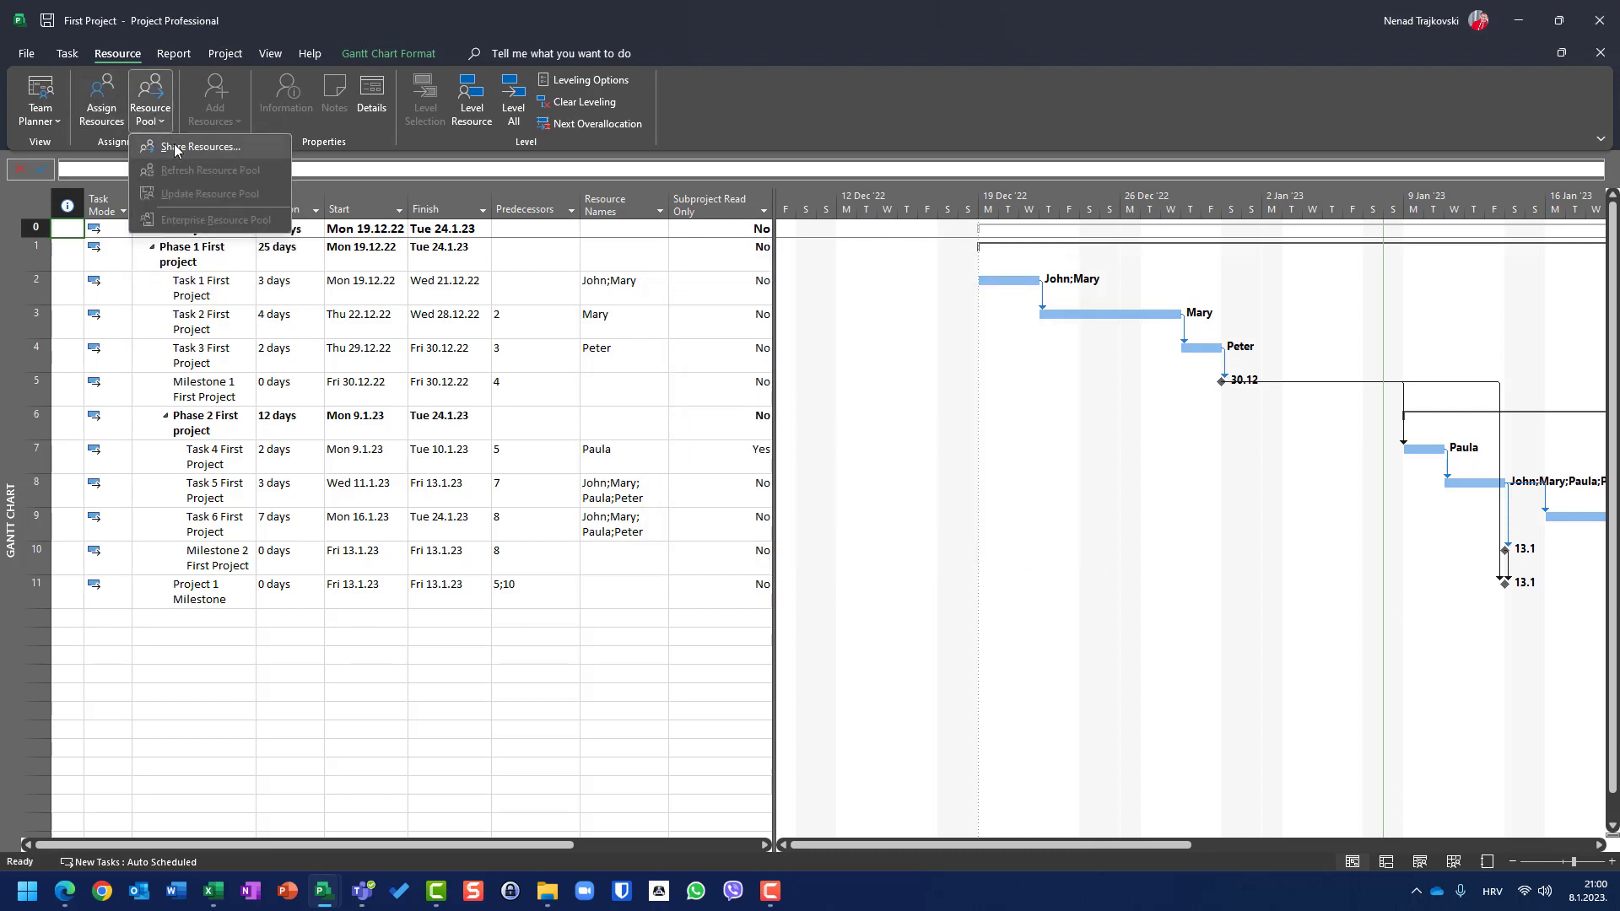
left_click(174, 143)
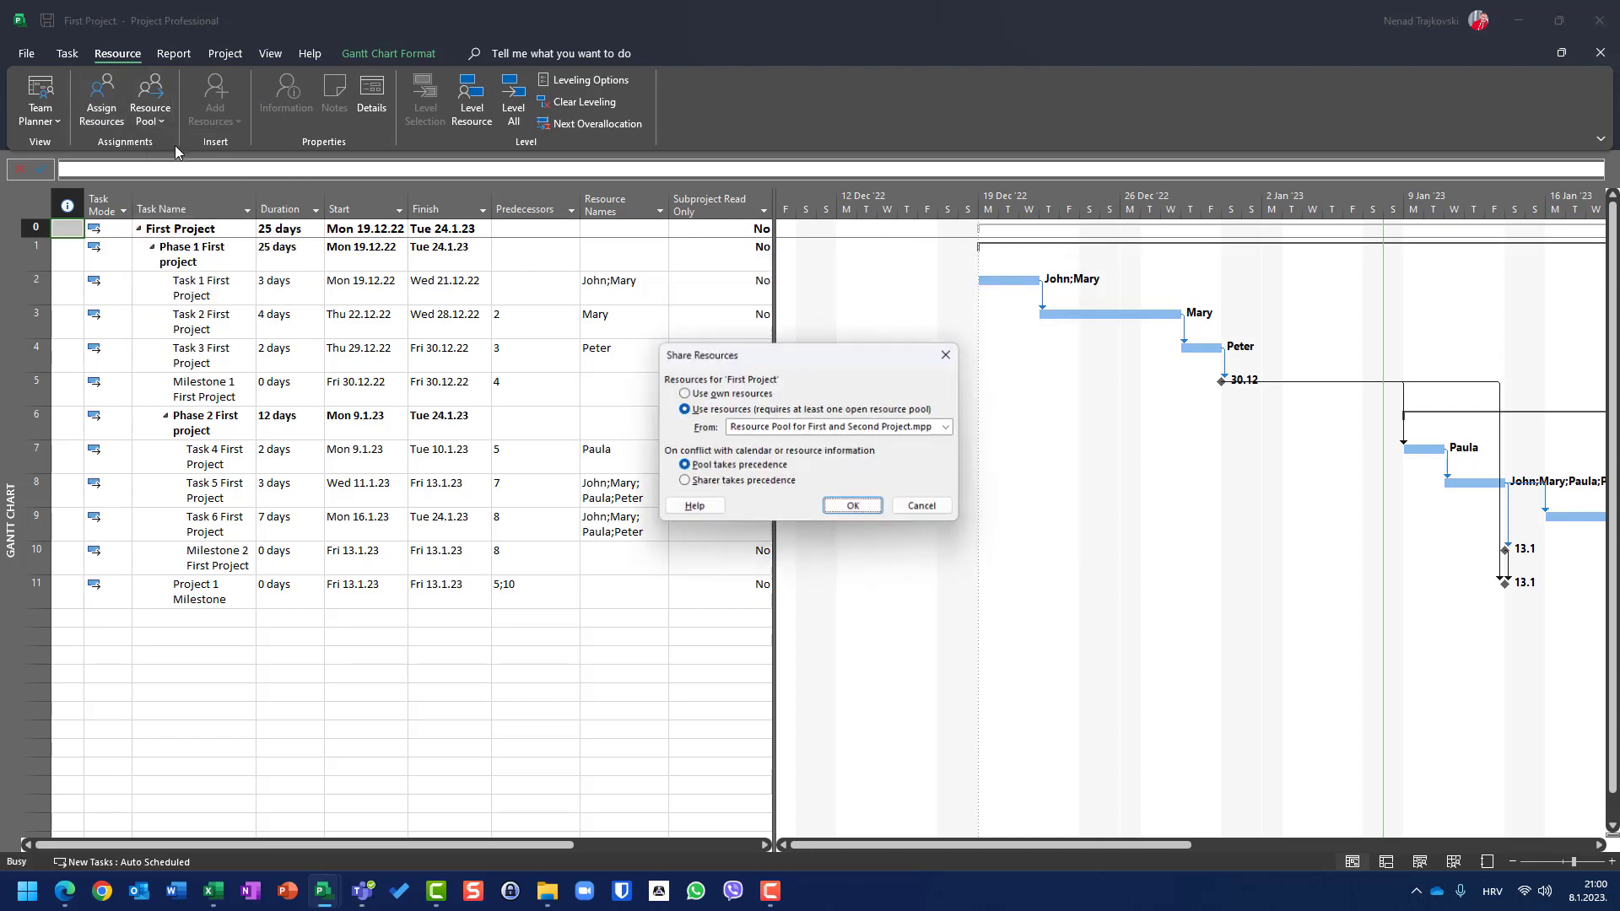
left_click(786, 431)
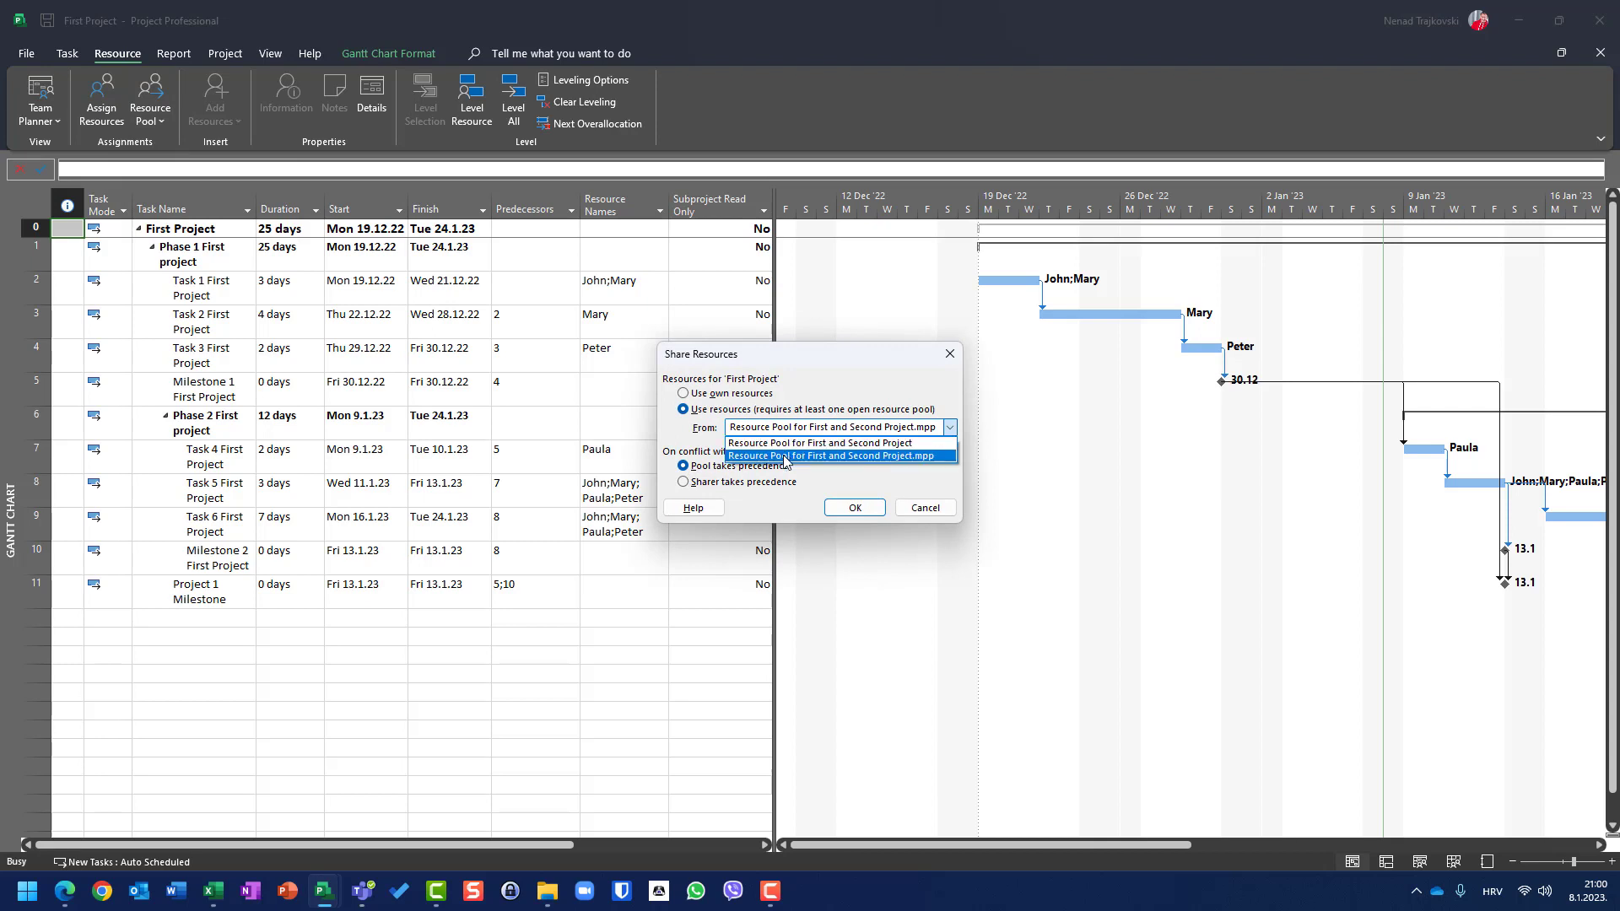
left_click(782, 444)
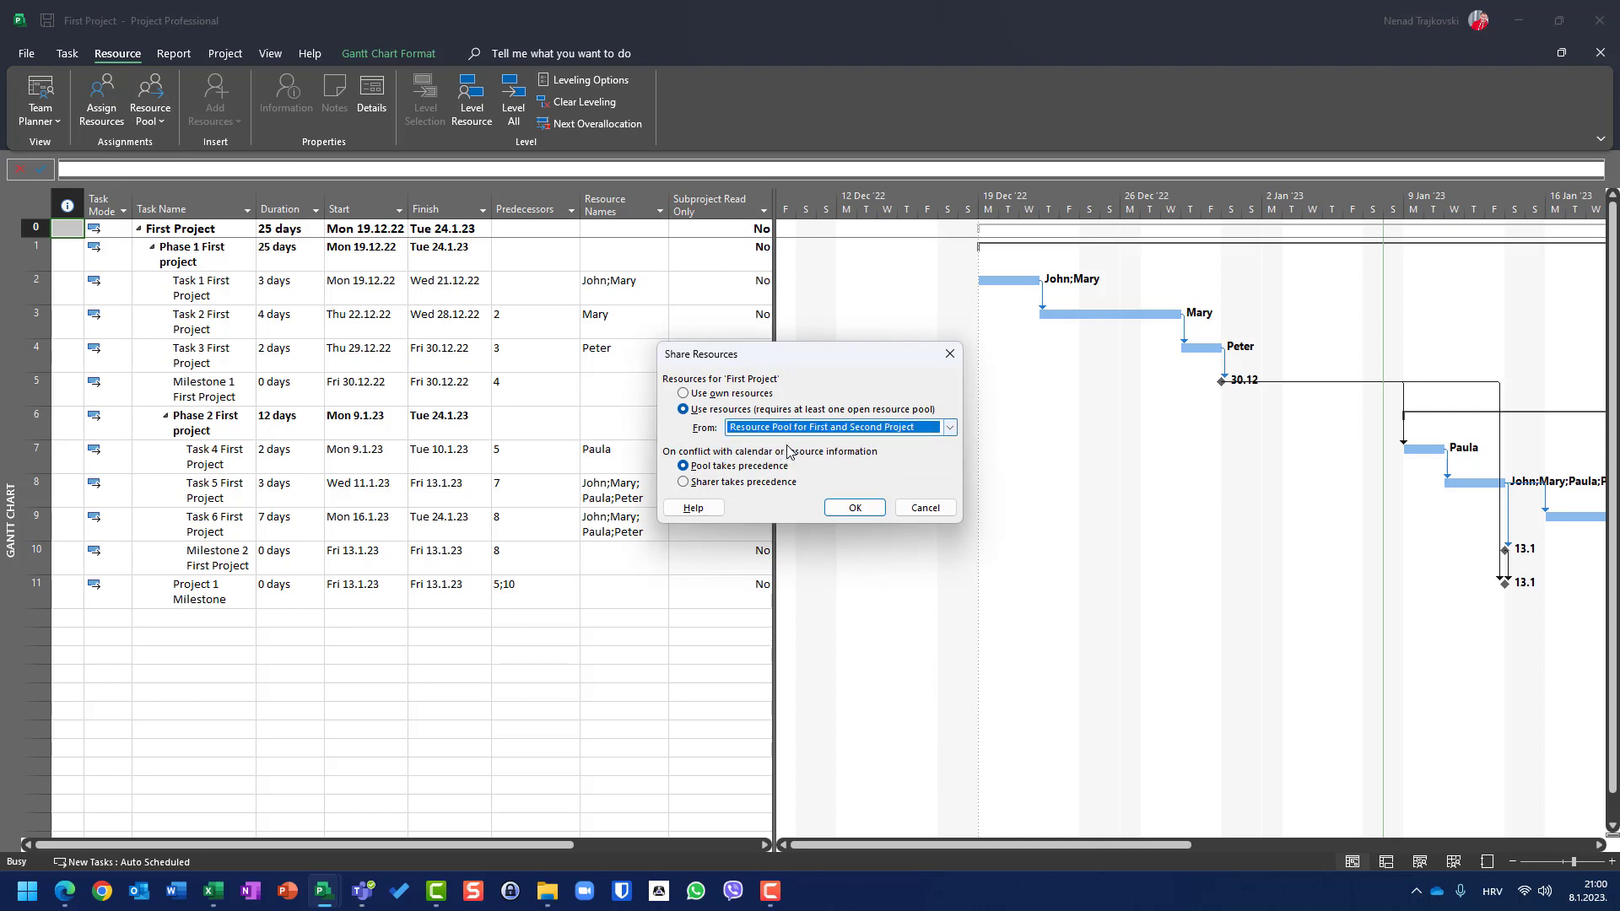
left_click(848, 508)
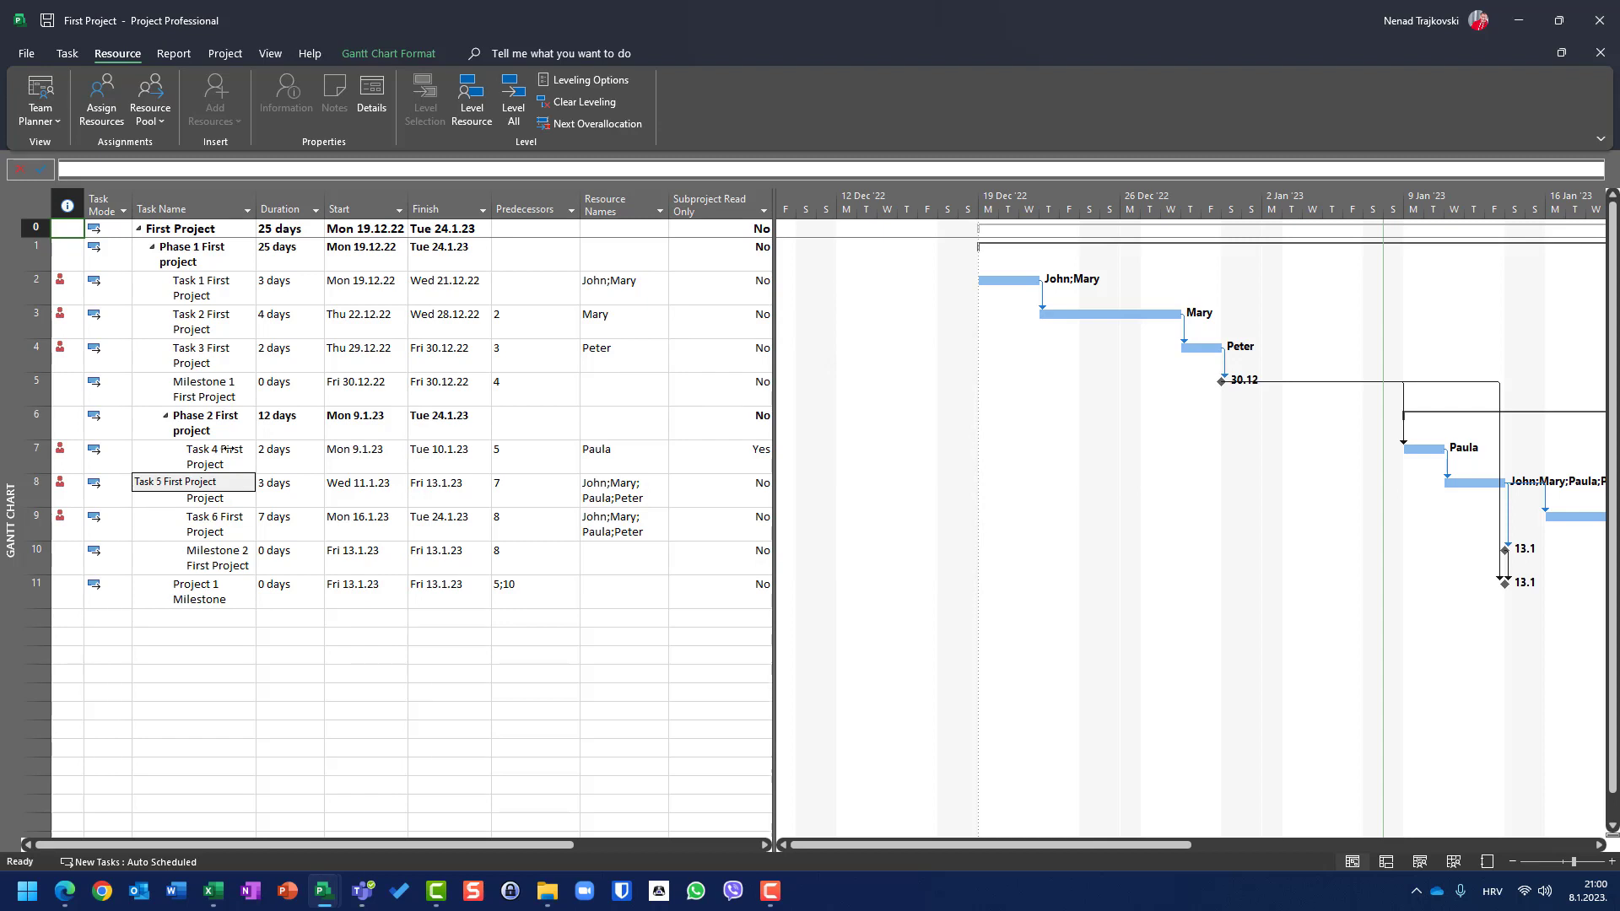
Step: Open the recent Second Project file from the desktop, try to load its linked resource pool, and dismiss the message
mouse_move(339, 892)
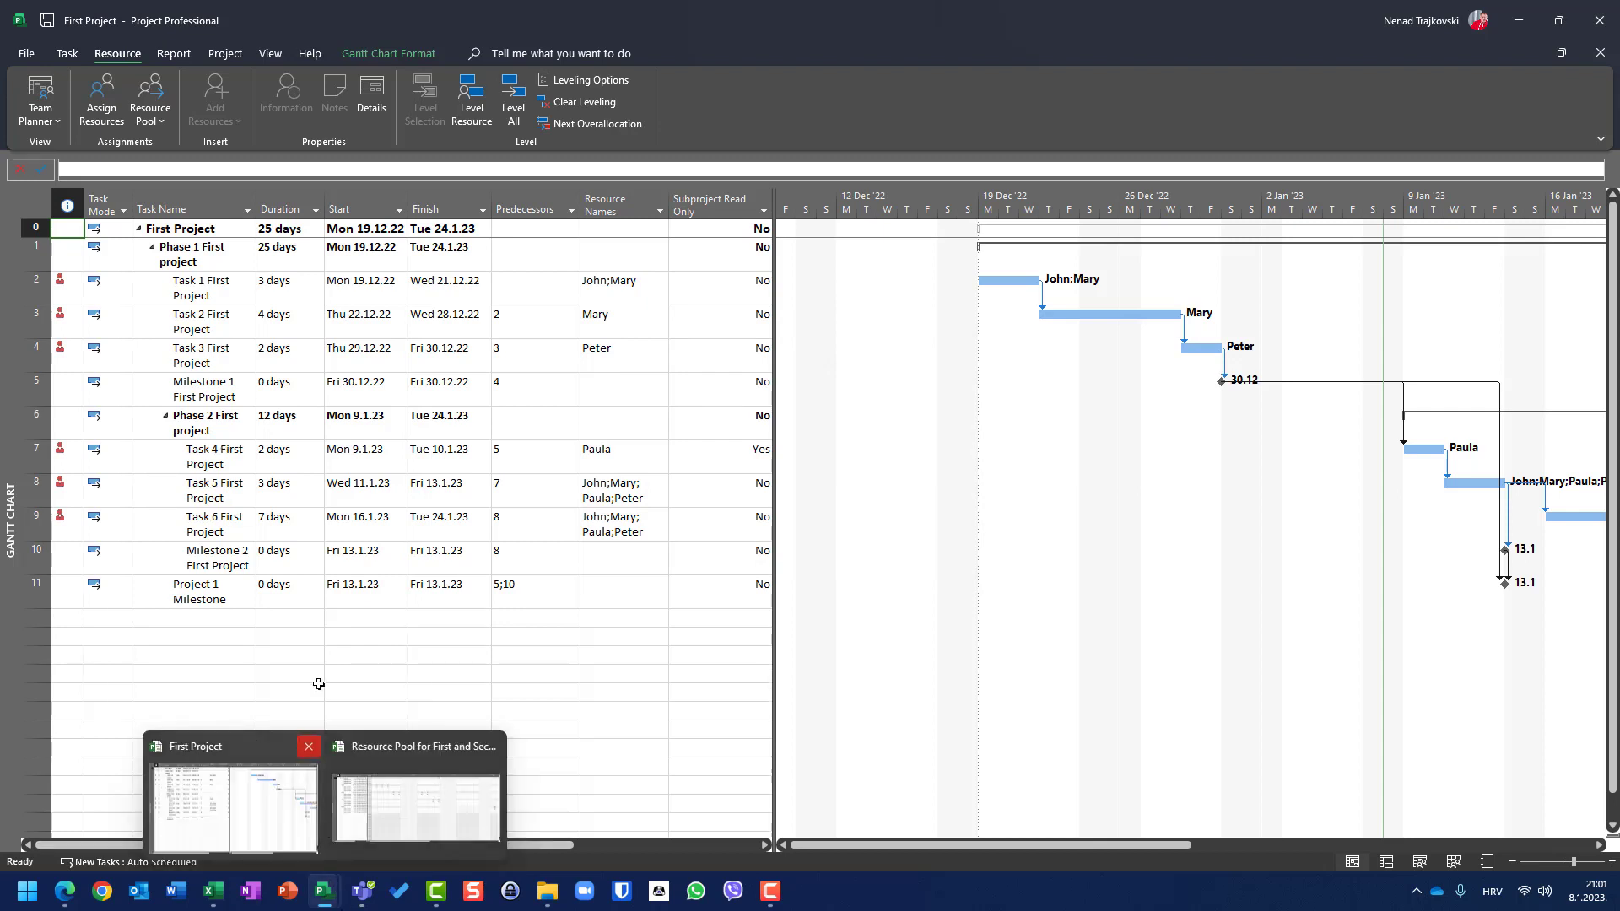
left_click(306, 601)
key("alt+f")
key("o")
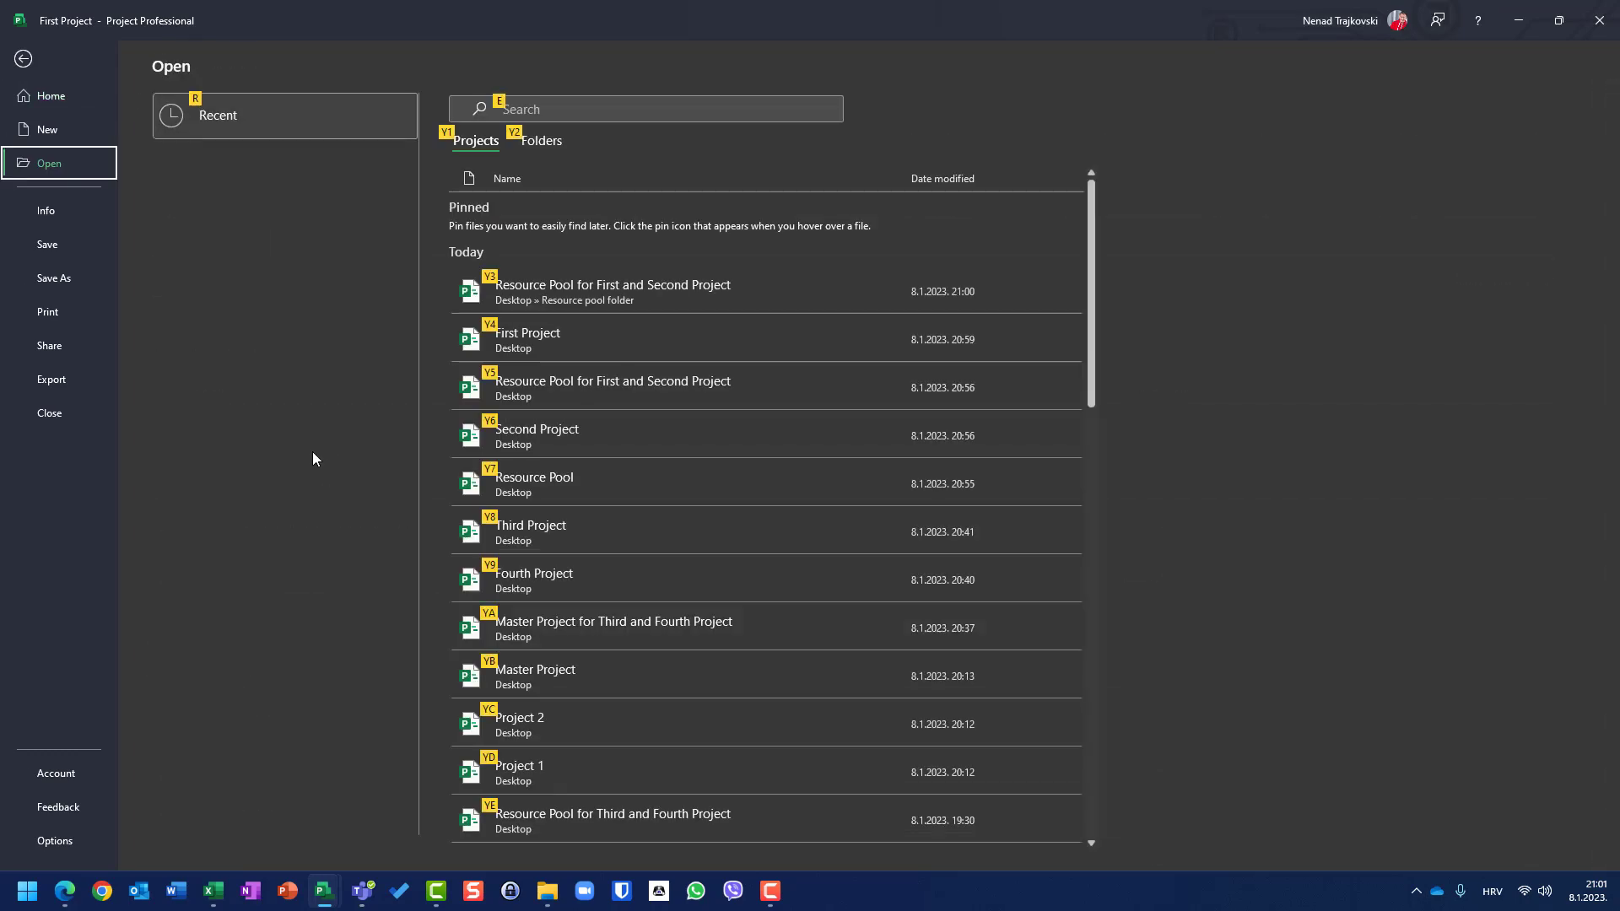
left_click(603, 449)
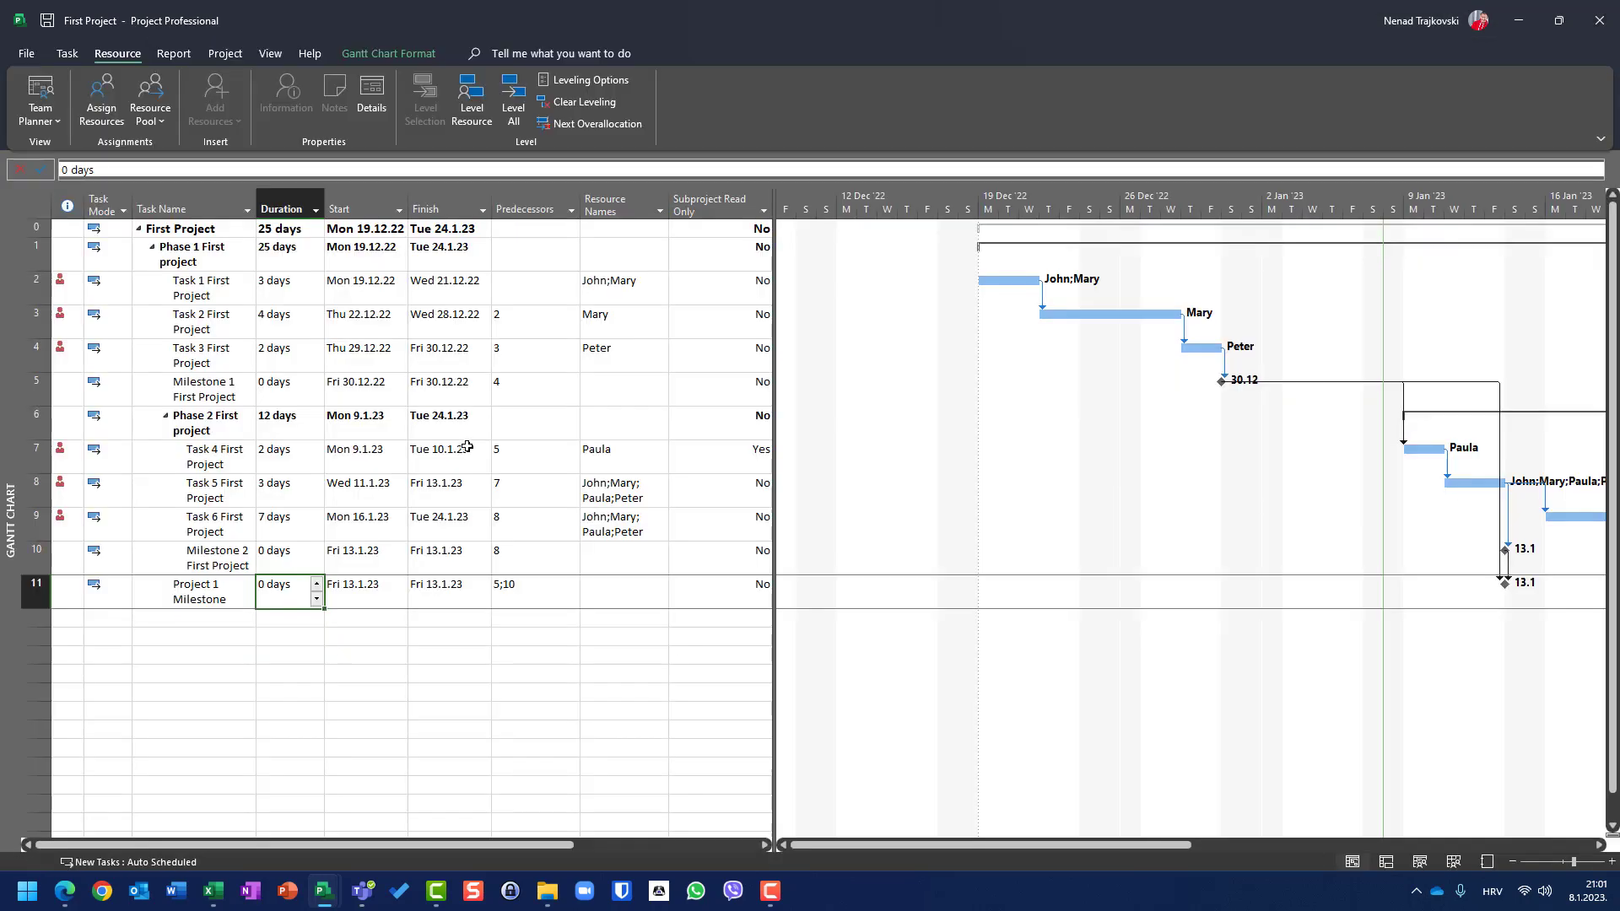
left_click(725, 484)
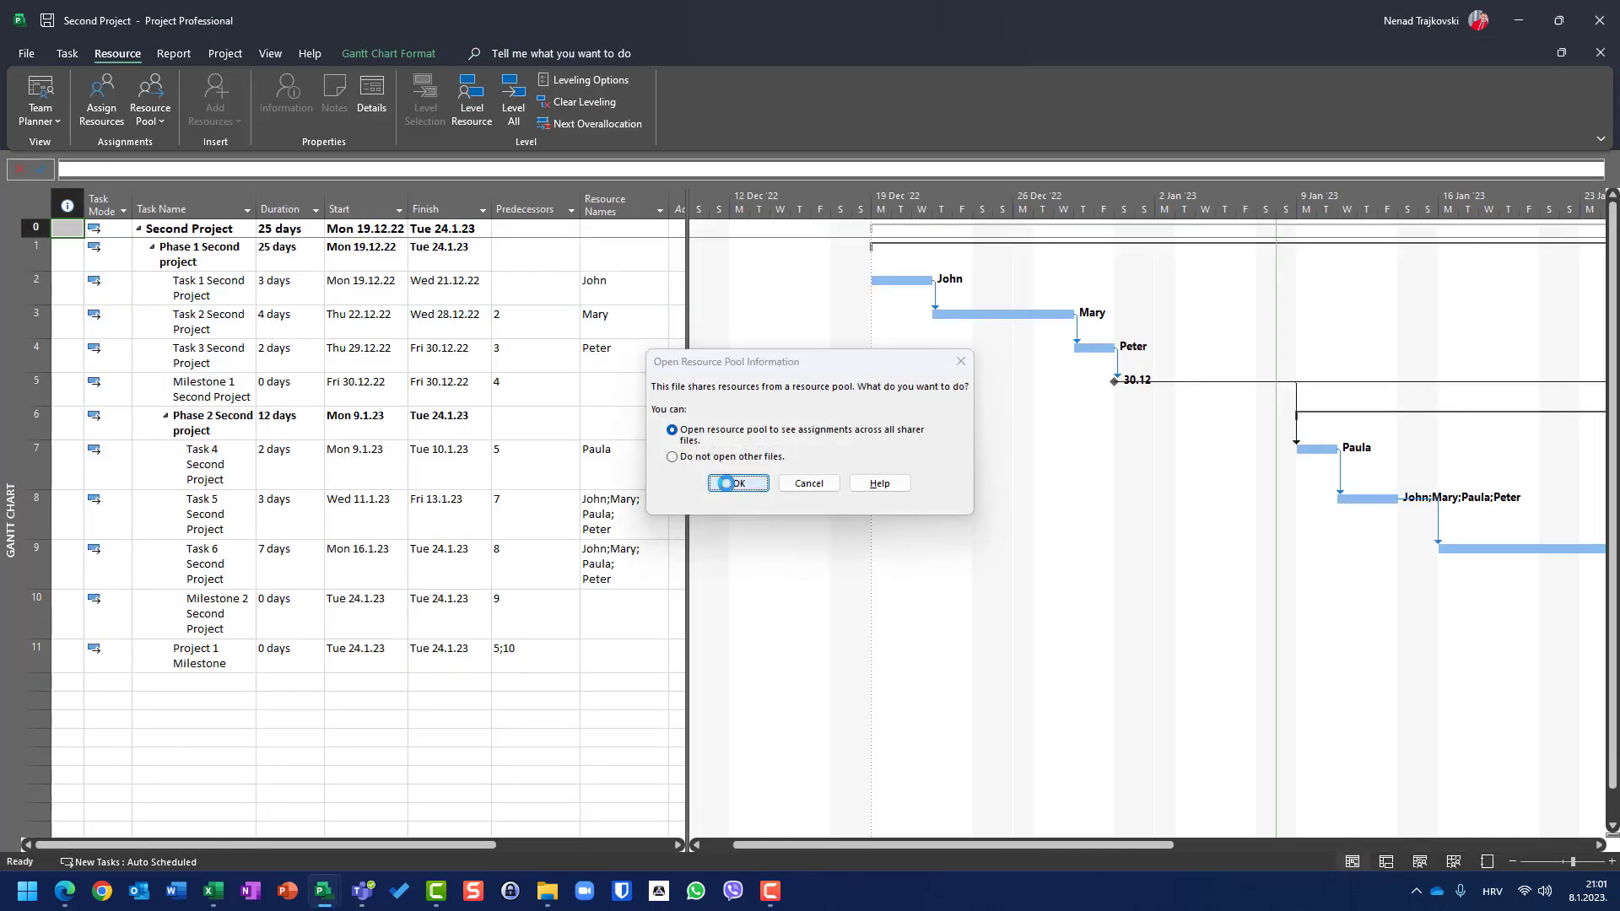
left_click(816, 496)
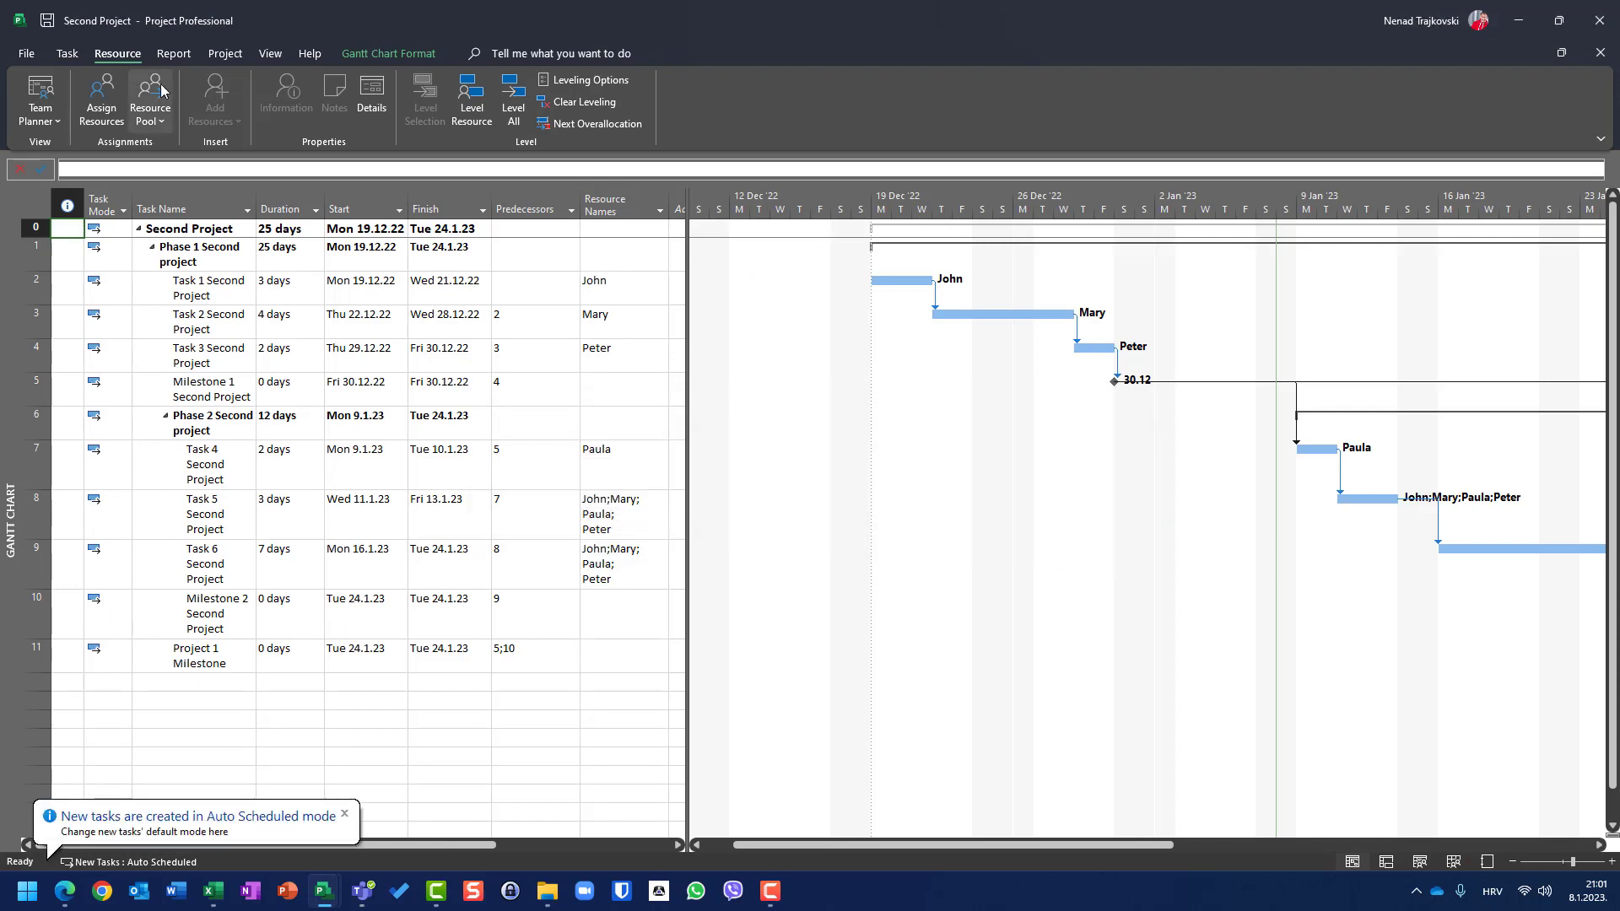
Step: Make Second Project use resources from the open "Resource Pool for First and Second Project", with the pool taking precedence
left_click(151, 110)
left_click(196, 148)
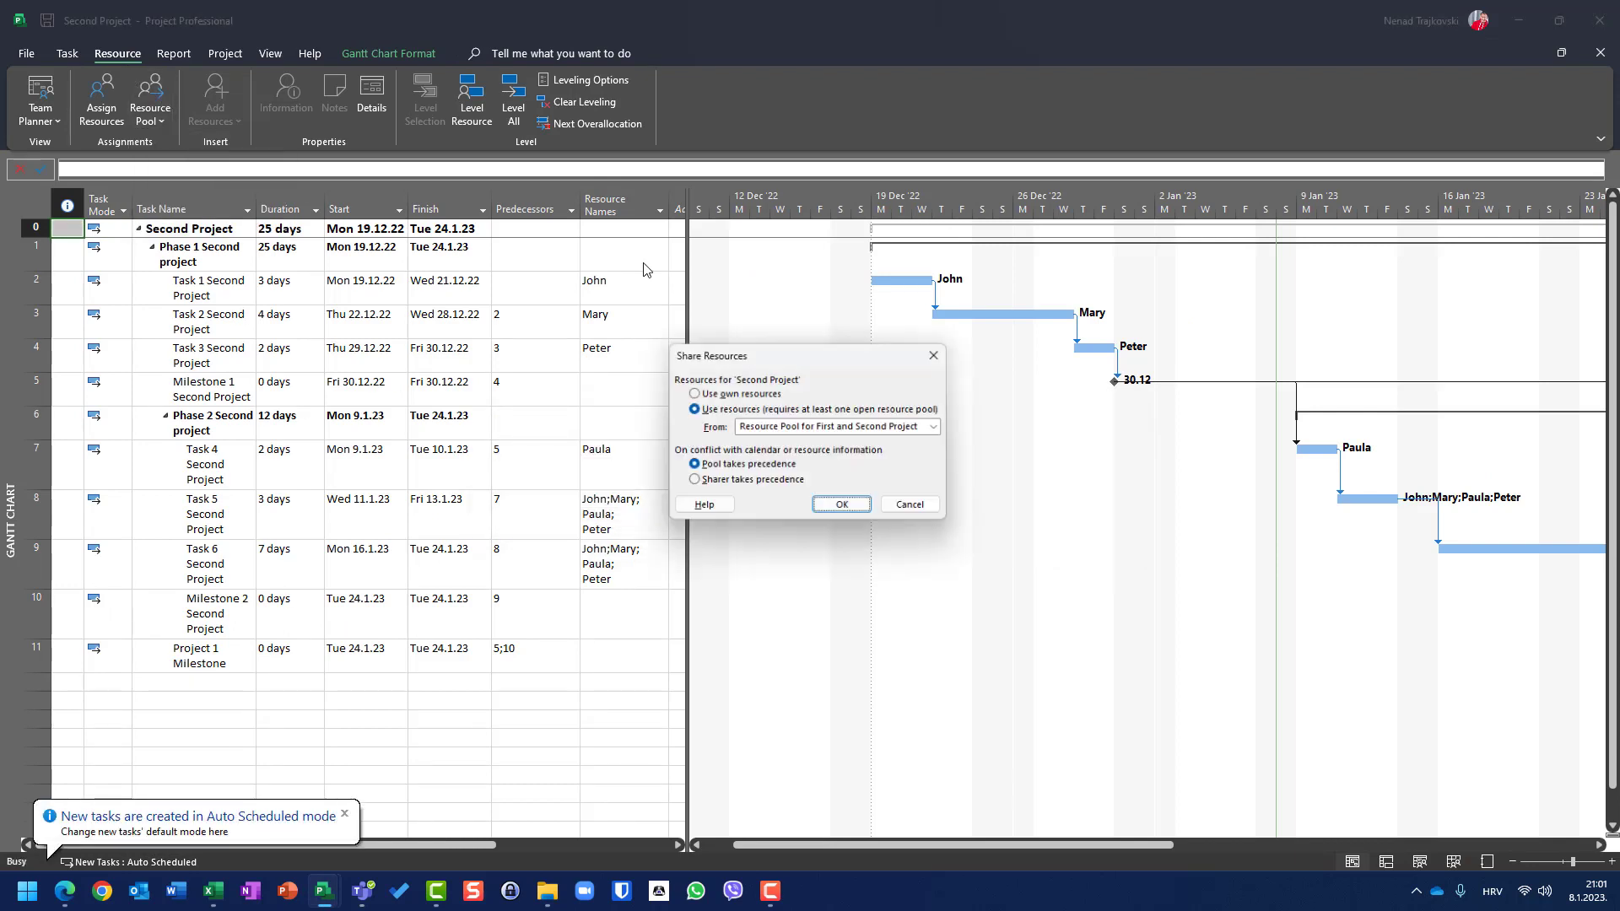
left_click(794, 429)
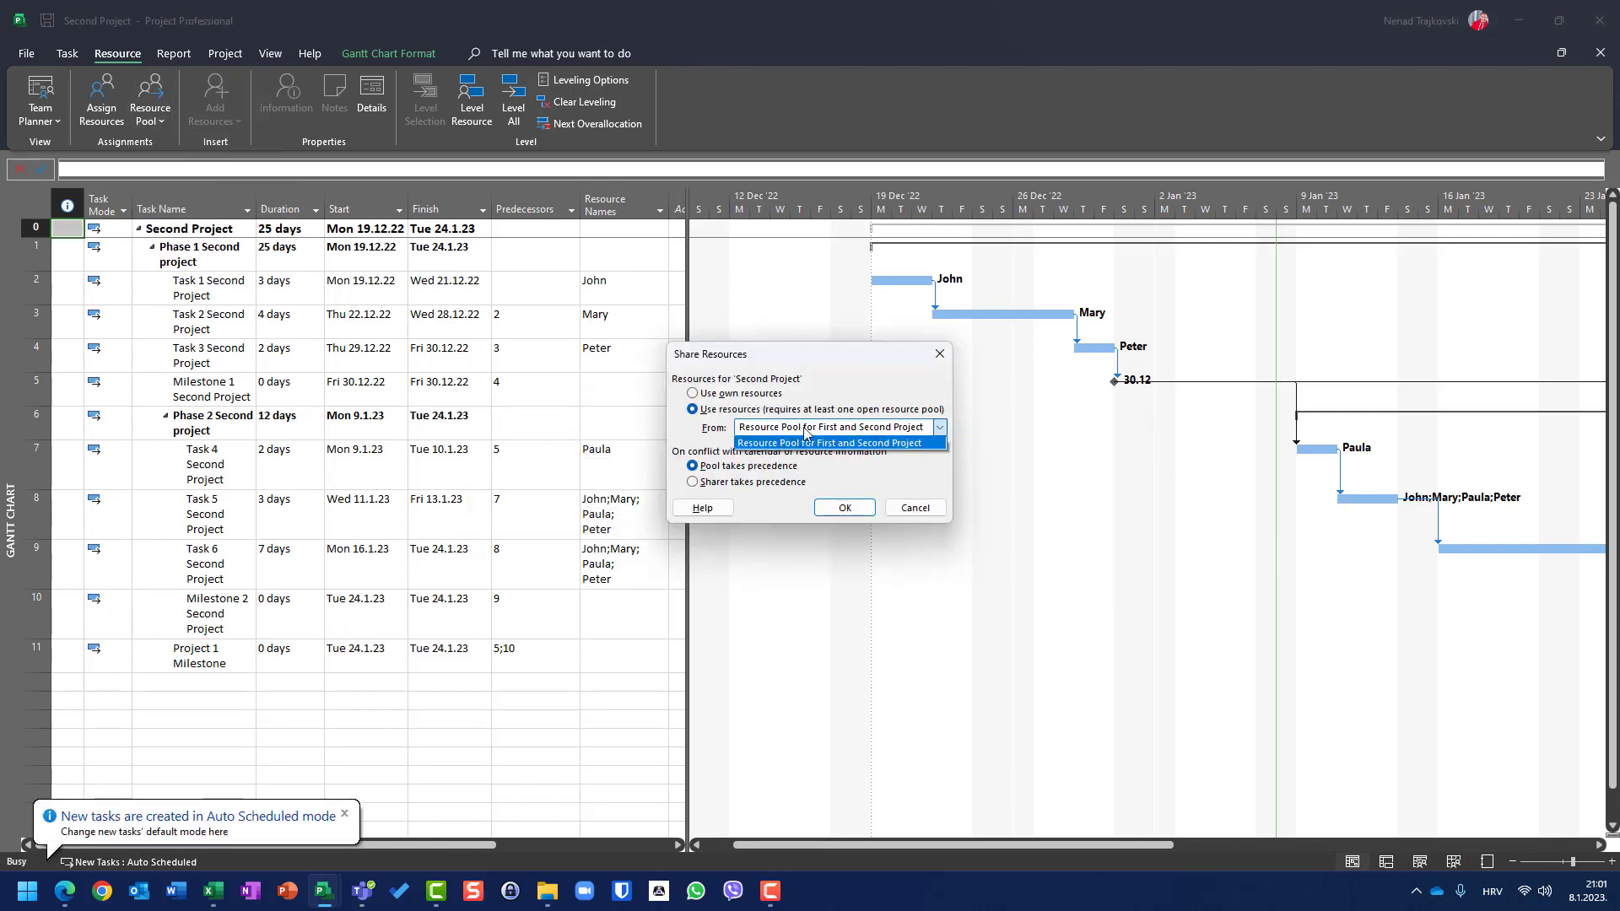
left_click(808, 441)
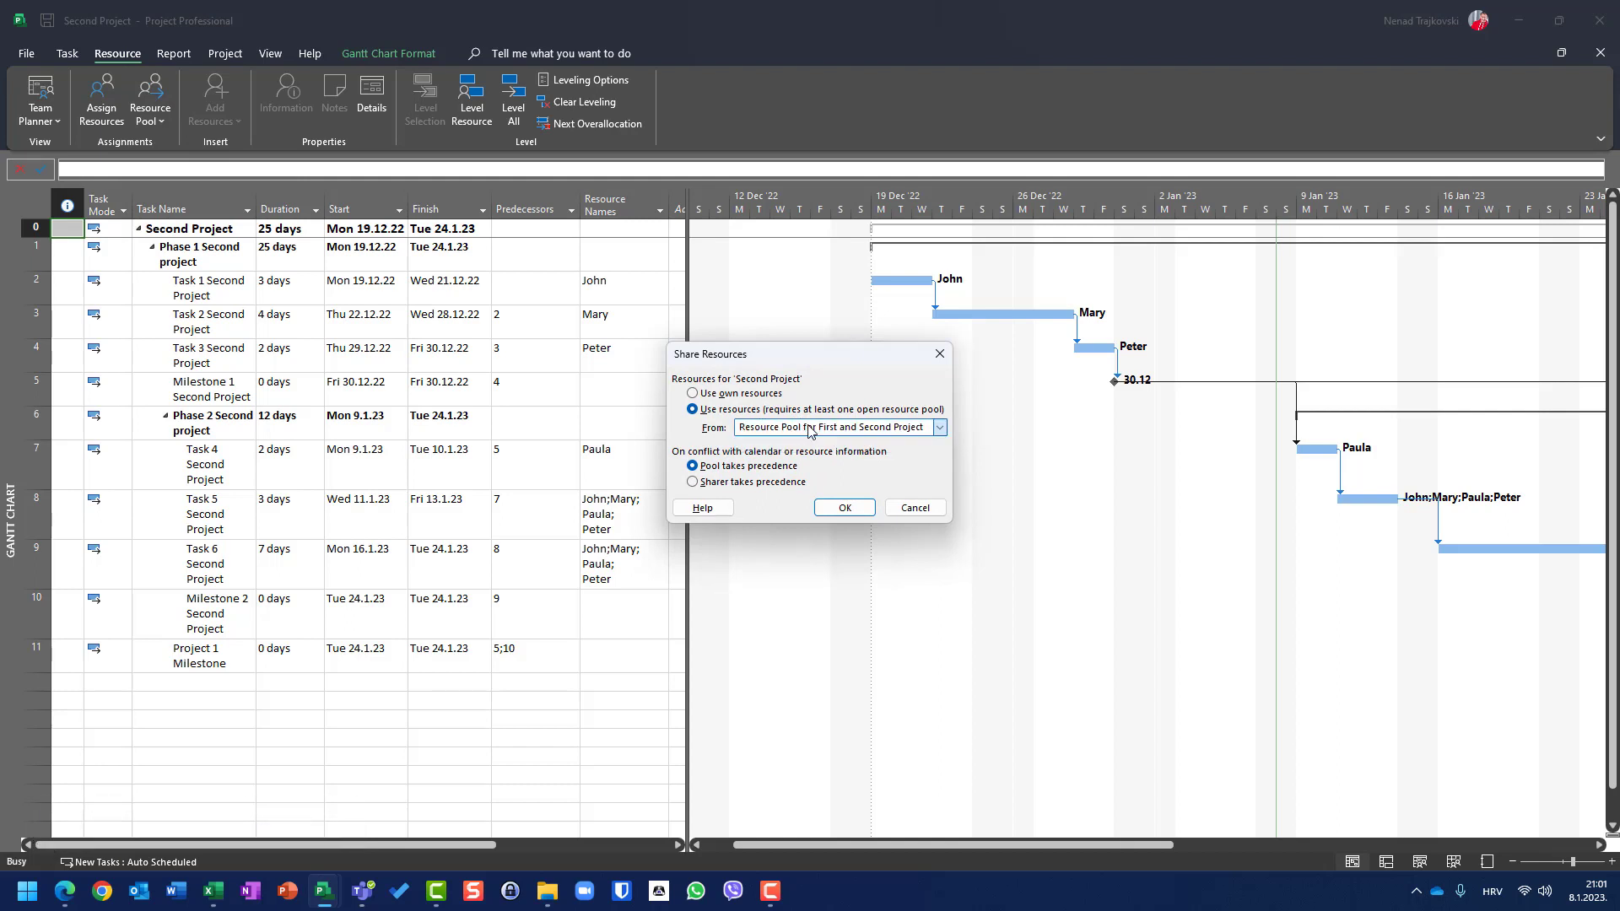
left_click(844, 507)
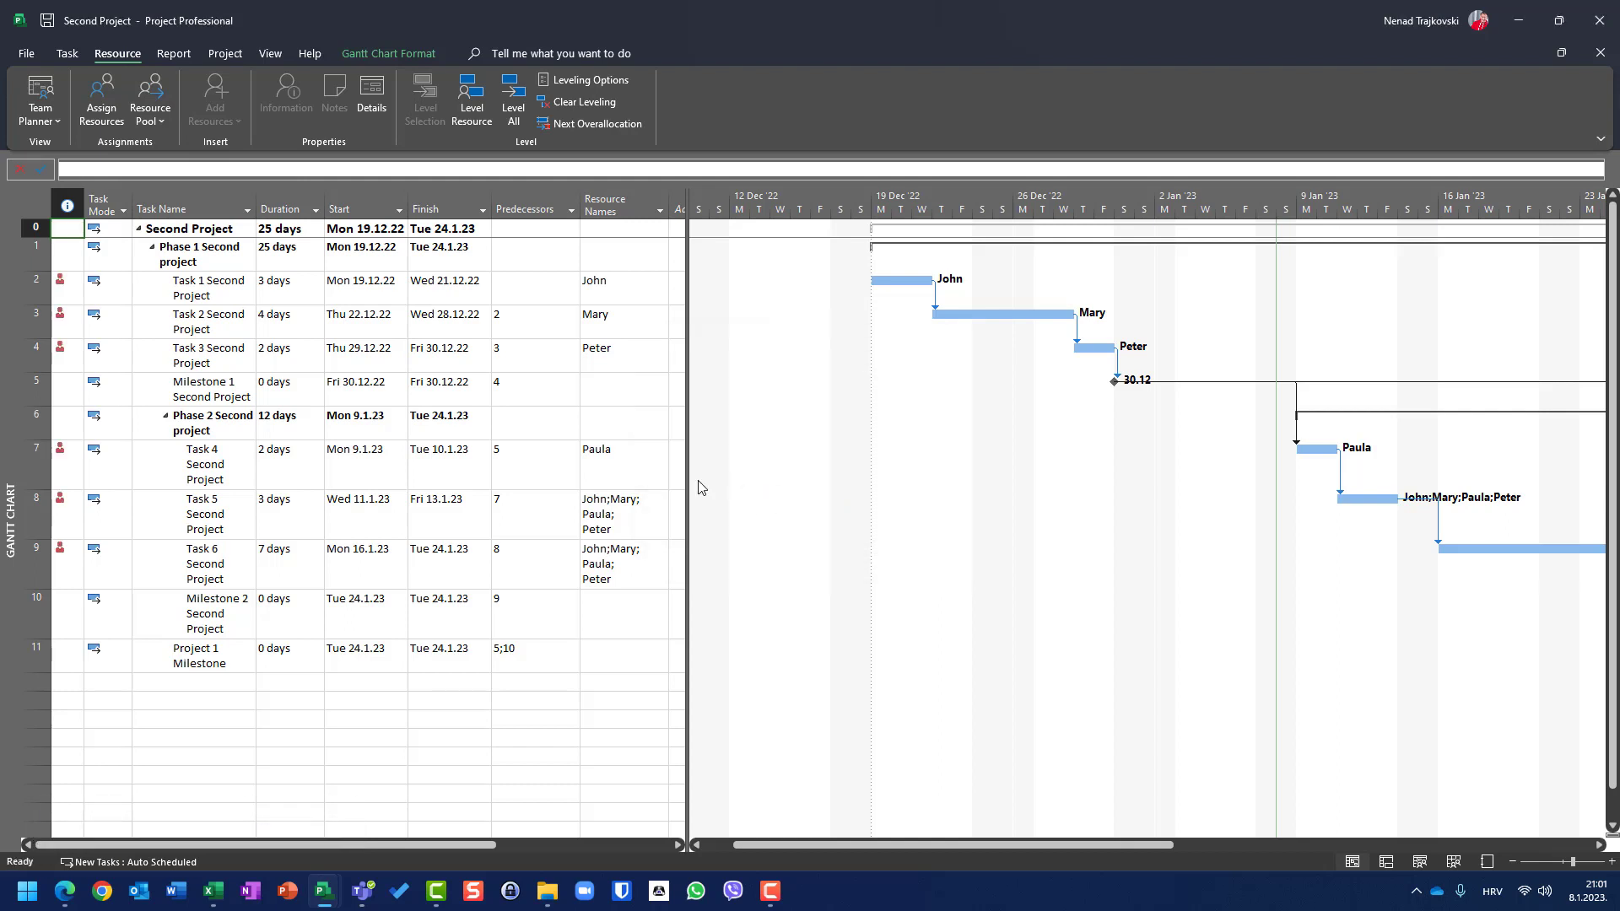